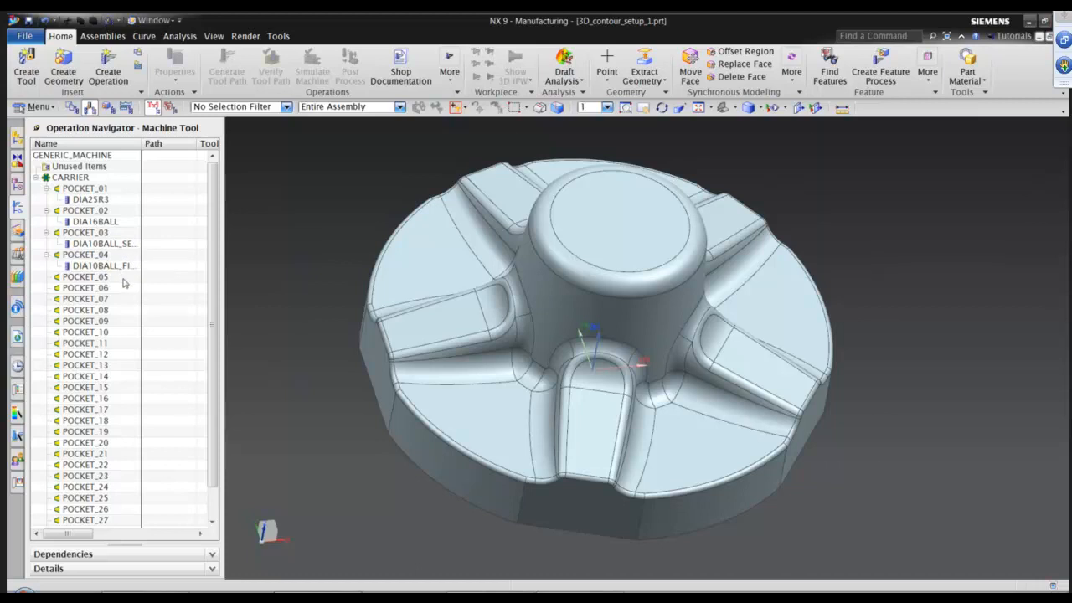
Open the workpiece geometry in the geometry view, display its blank and orbit around to examine it.
{"action": "left_click", "coordinate": [108, 106]}
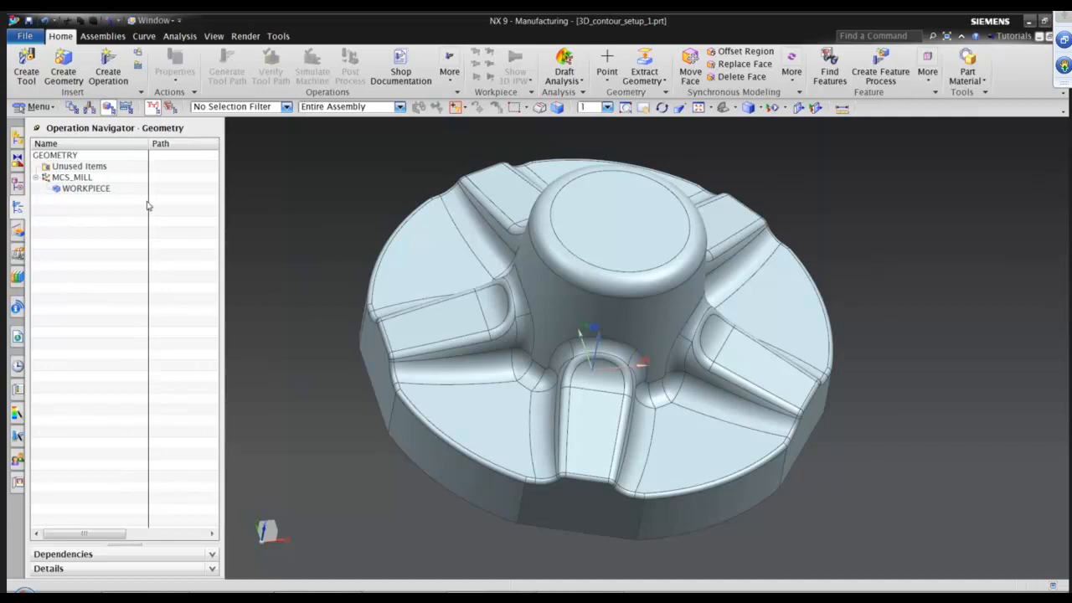
{"action": "double_click", "coordinate": [87, 189]}
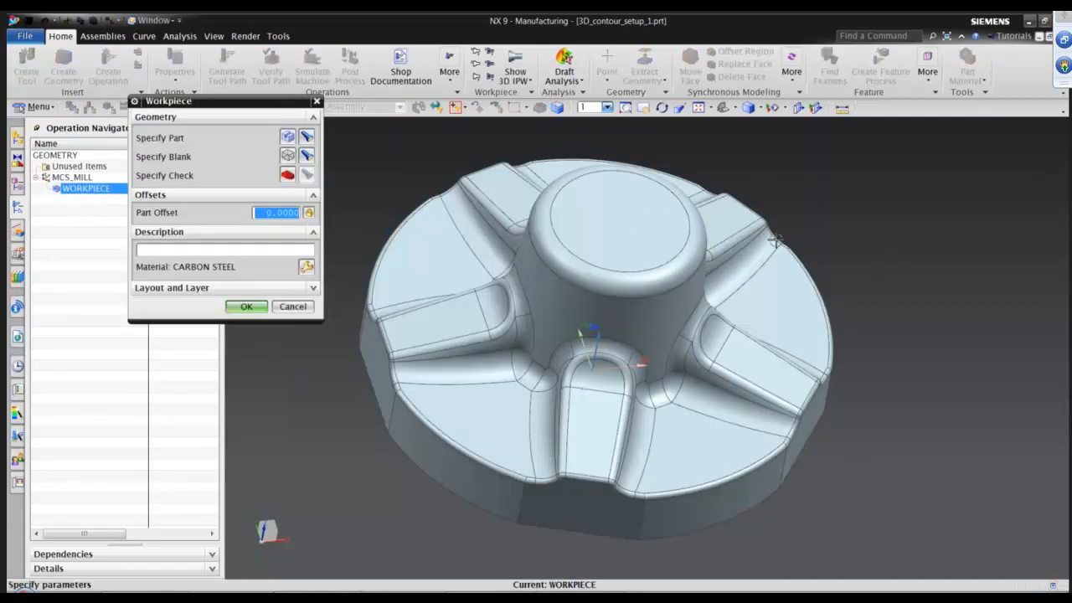
{"action": "left_click", "coordinate": [309, 159]}
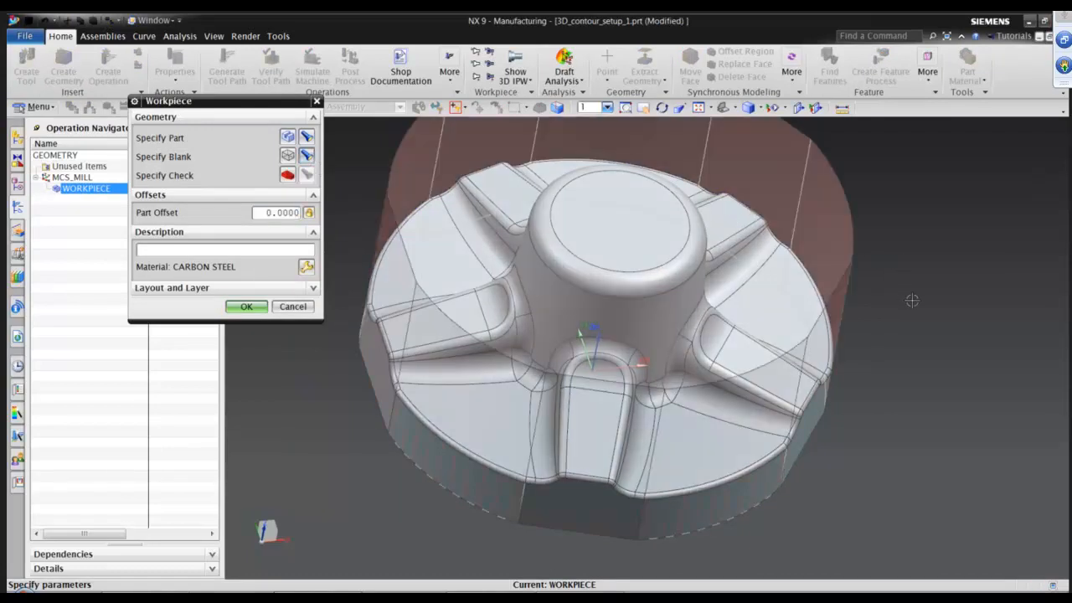
{"action": "middle_click_drag", "start_coordinate": [912, 300], "coordinate": [835, 367]}
{"action": "middle_click_drag", "start_coordinate": [445, 210], "coordinate": [582, 387]}
{"action": "middle_click_drag", "start_coordinate": [699, 397], "coordinate": [555, 374]}
{"action": "mouse_move", "coordinate": [608, 326]}
{"action": "middle_mouse_down"}
{"action": "mouse_move", "coordinate": [531, 438]}
{"action": "mouse_move", "coordinate": [790, 377]}
{"action": "mouse_move", "coordinate": [940, 404]}
{"action": "middle_mouse_up"}
{"action": "middle_click", "coordinate": [938, 404]}
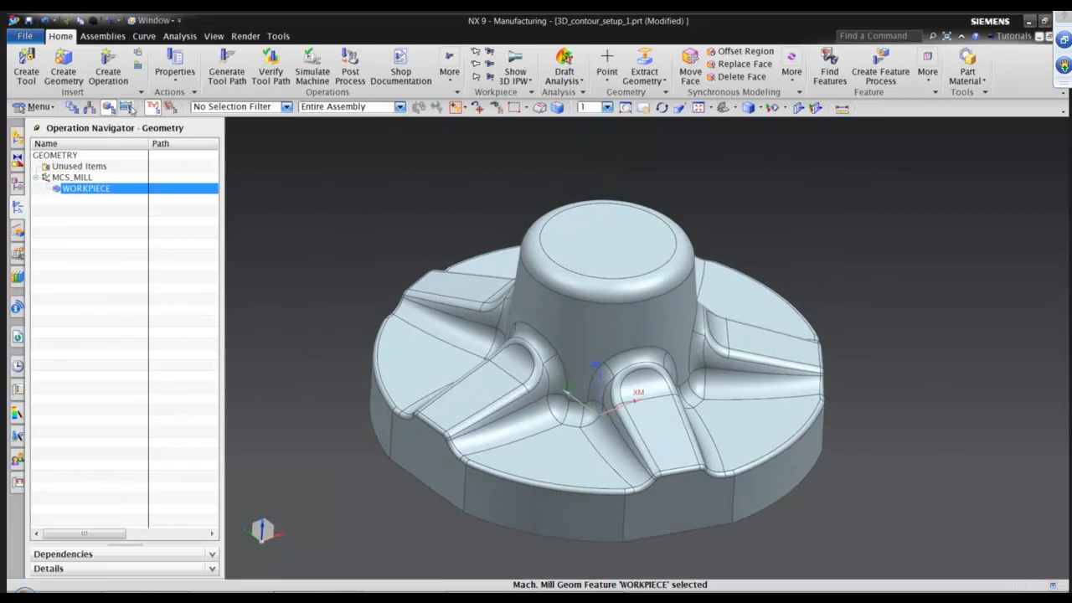
Start a new mill_contour operation with the Cavity Mill subtype.
{"action": "left_click", "coordinate": [114, 71]}
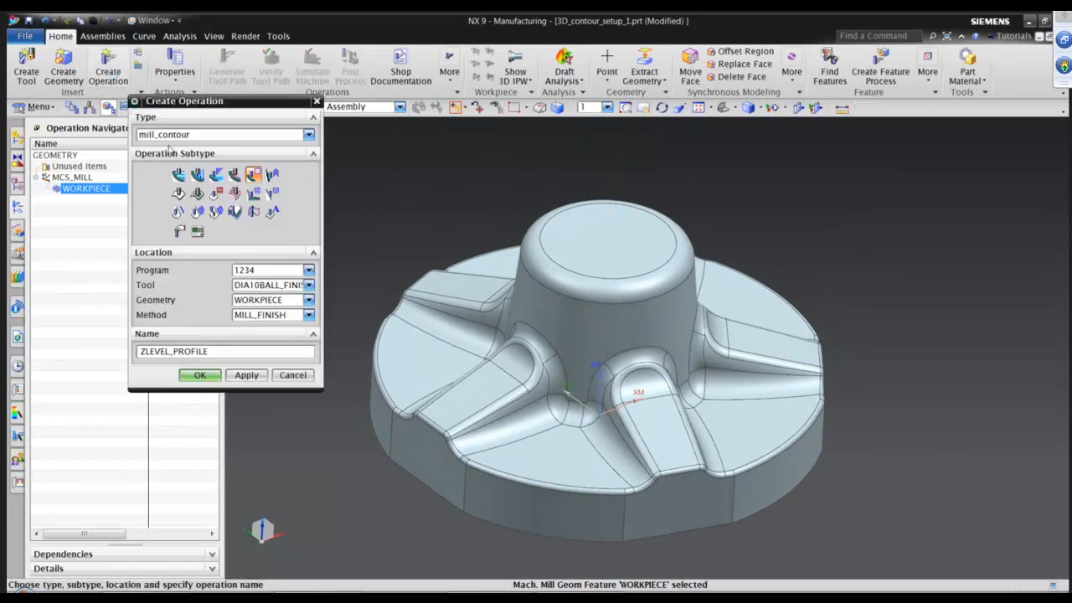
{"action": "left_click", "coordinate": [195, 136]}
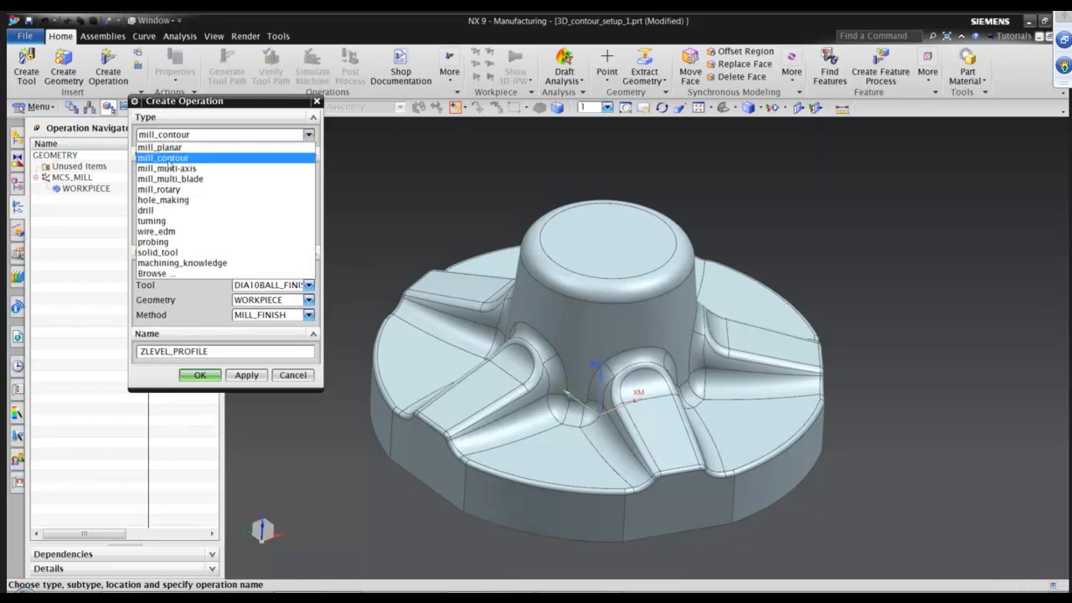
{"action": "left_click", "coordinate": [167, 163]}
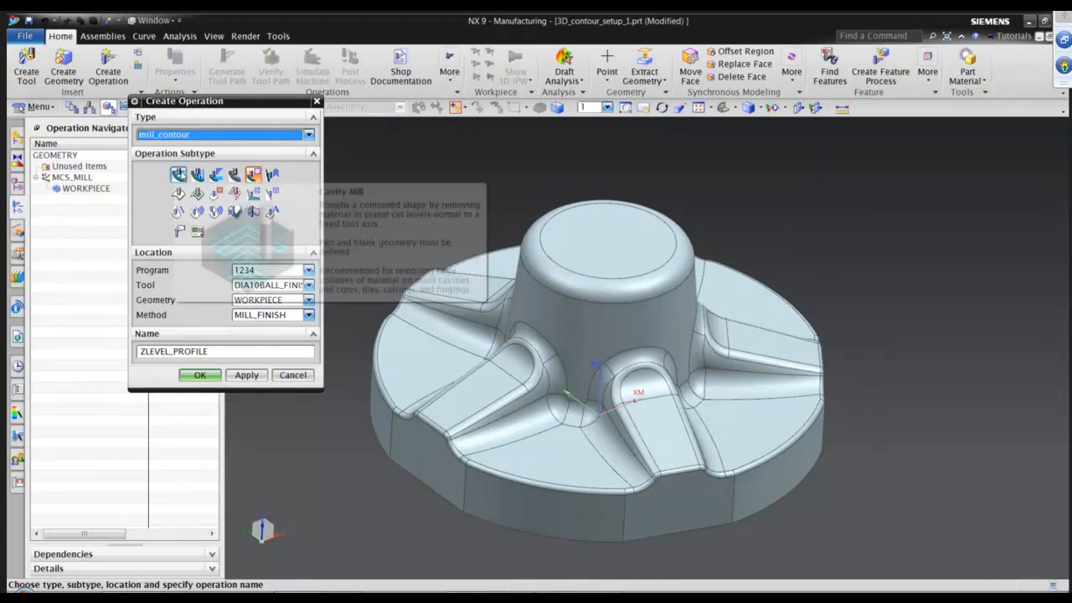
{"action": "left_click", "coordinate": [177, 174]}
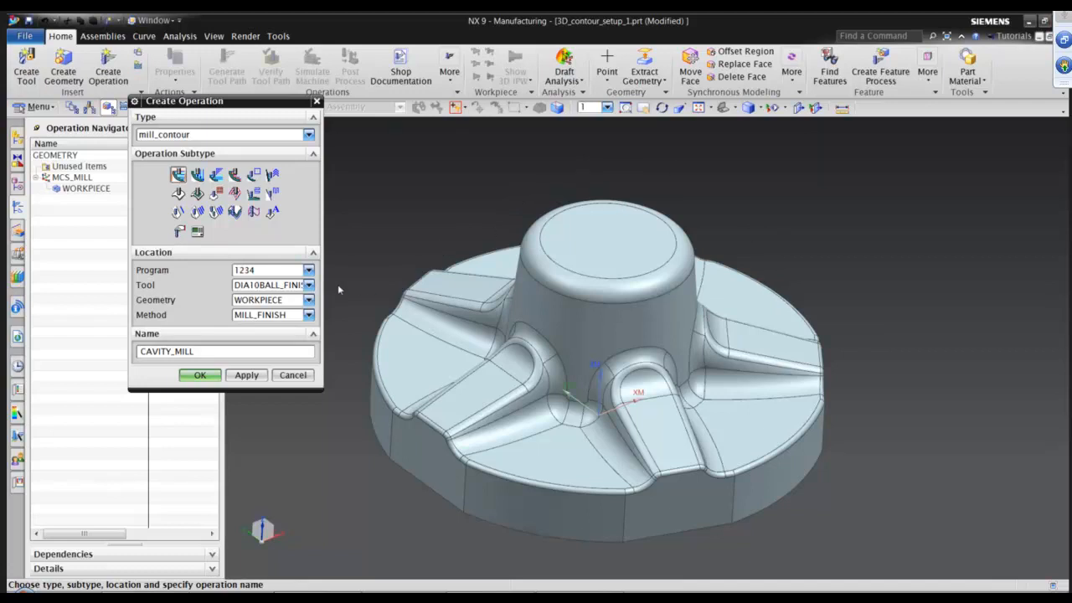
Set the operation's tool to DIA25R3 and its method to MILL_ROUGH, and confirm the new operation.
{"action": "left_click", "coordinate": [308, 284]}
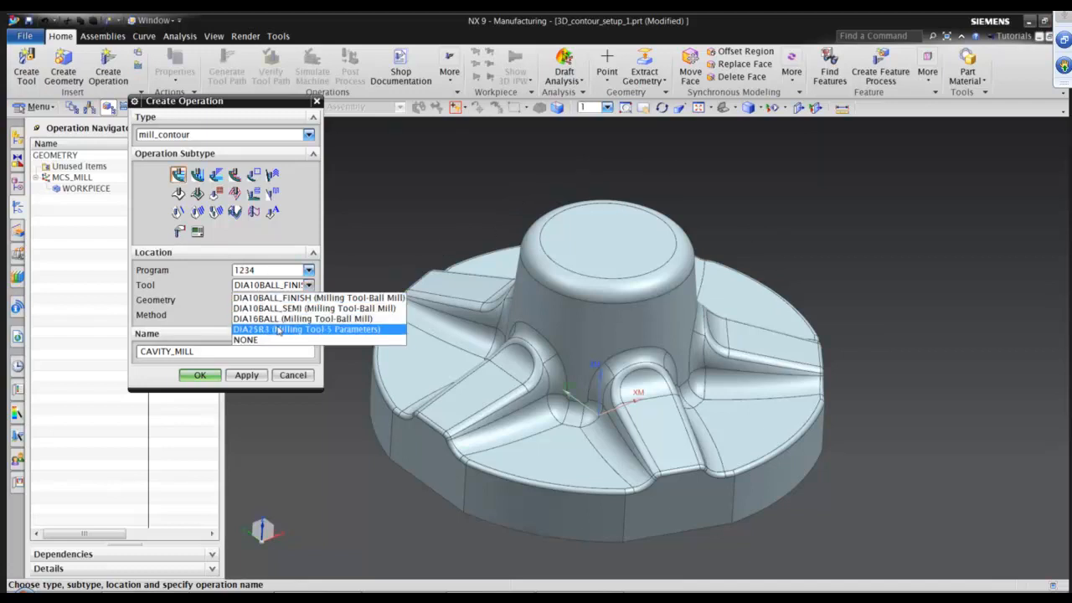
{"action": "left_click", "coordinate": [276, 330]}
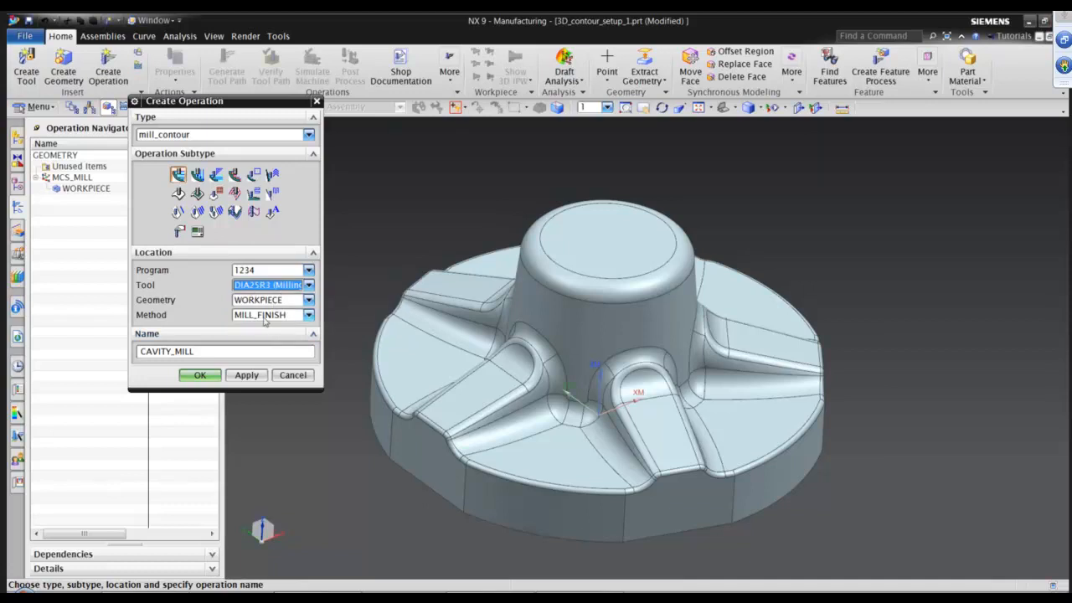
{"action": "left_click", "coordinate": [265, 318]}
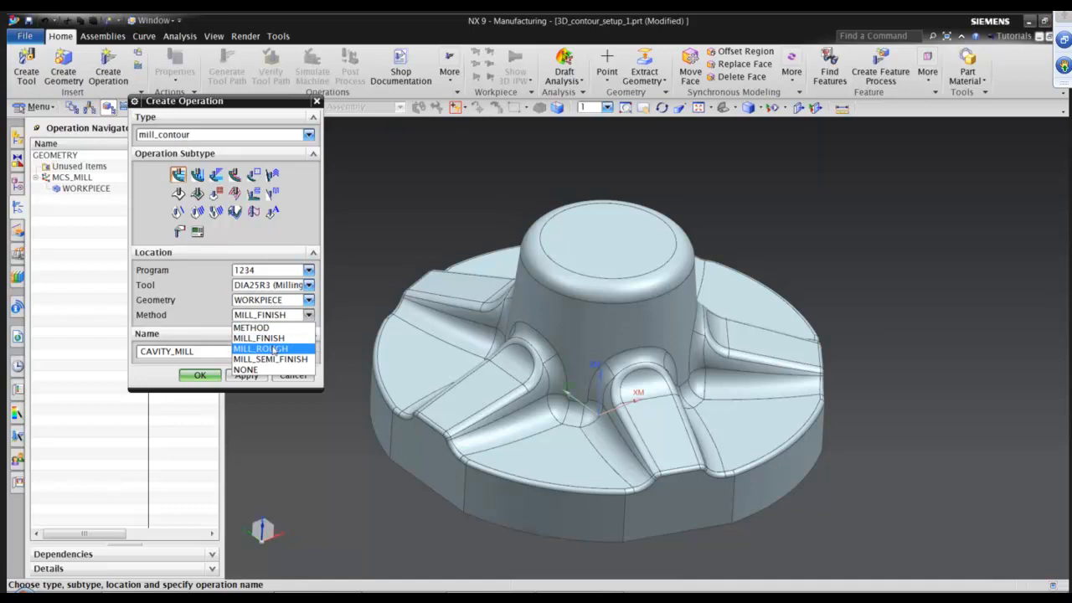
{"action": "left_click", "coordinate": [274, 350]}
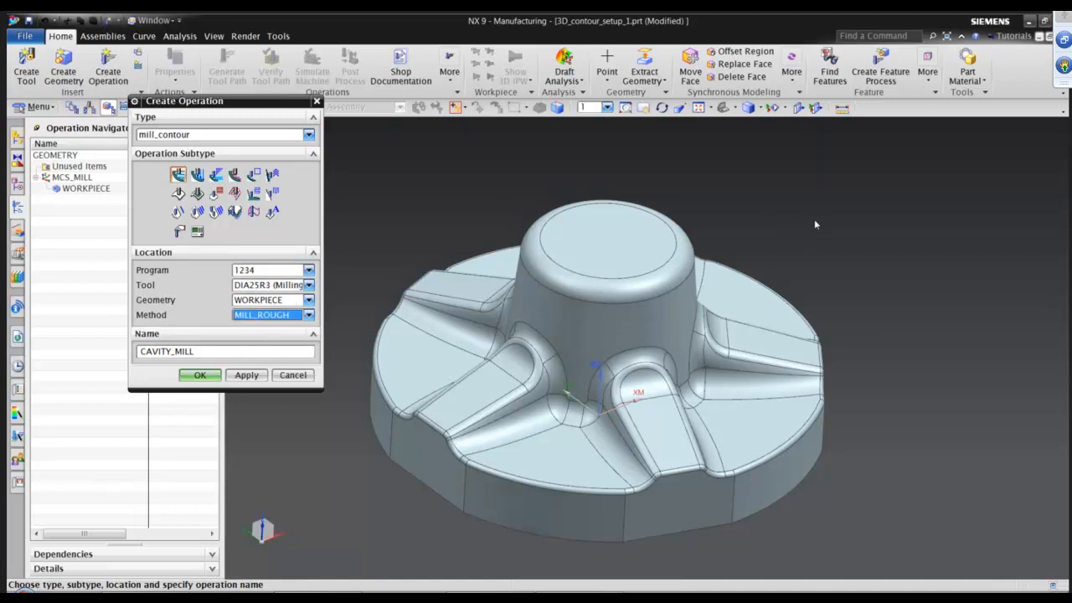
{"action": "middle_click_drag", "start_coordinate": [855, 267], "coordinate": [902, 356]}
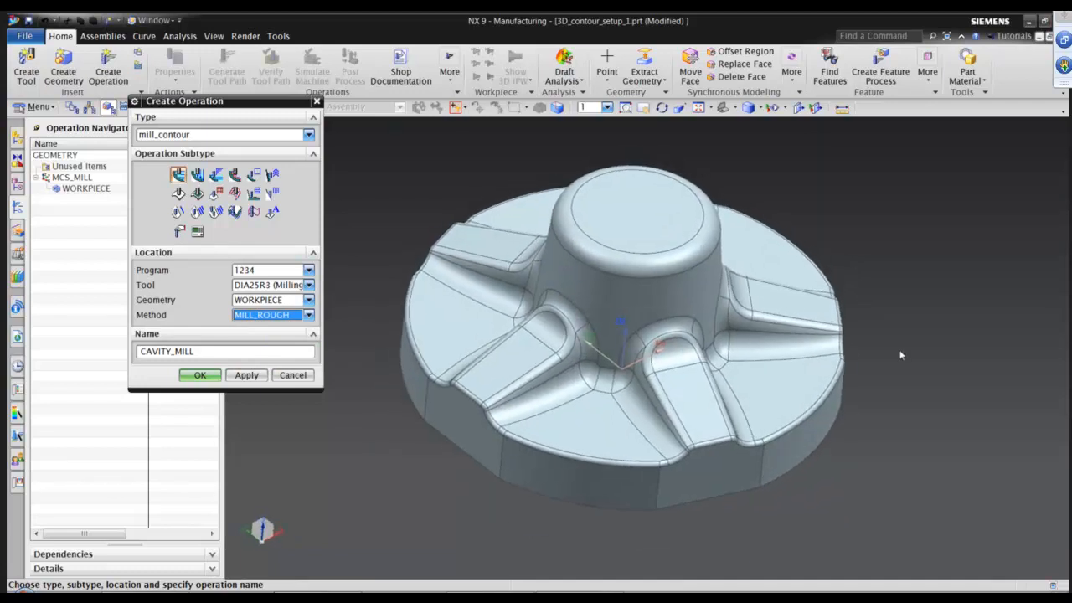
{"action": "middle_click_drag", "start_coordinate": [902, 355], "coordinate": [905, 339]}
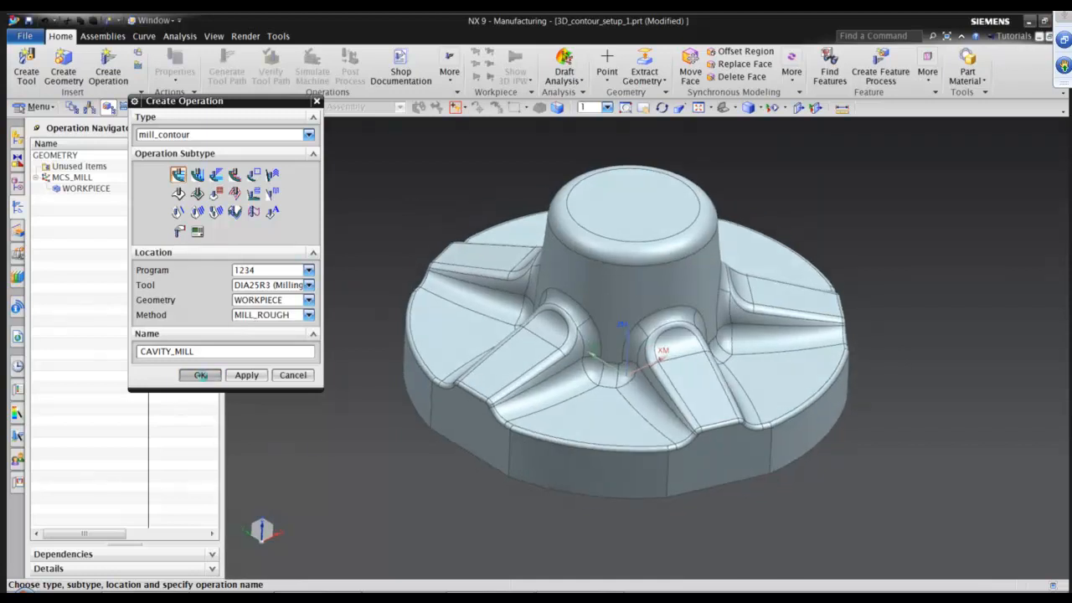
{"action": "left_click", "coordinate": [199, 374]}
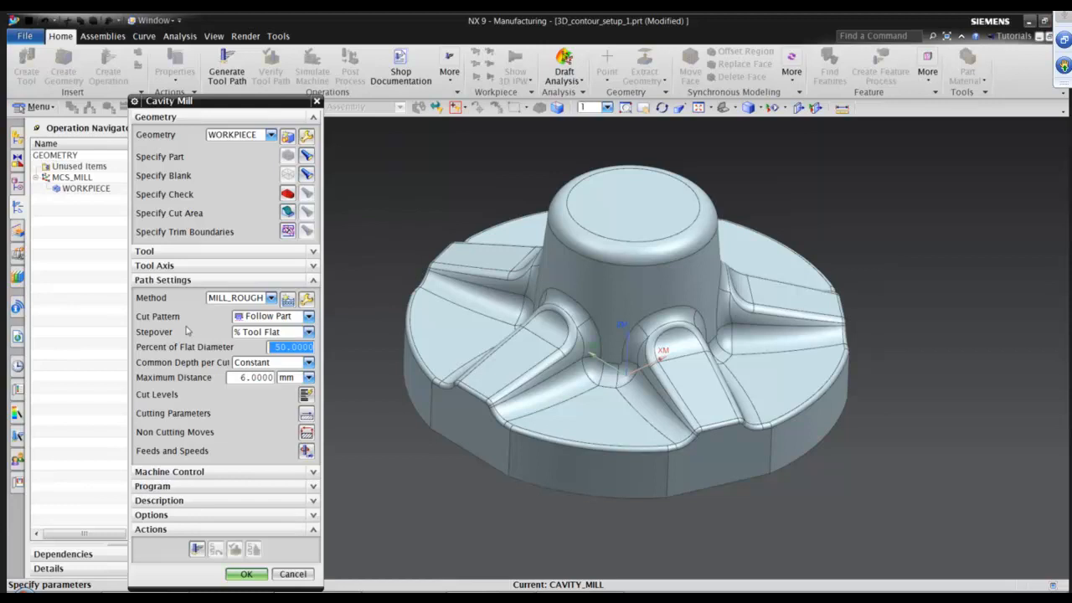
Set the cut pattern to Follow Periphery and the maximum distance per cut to 3 mm.
{"action": "left_click", "coordinate": [269, 320]}
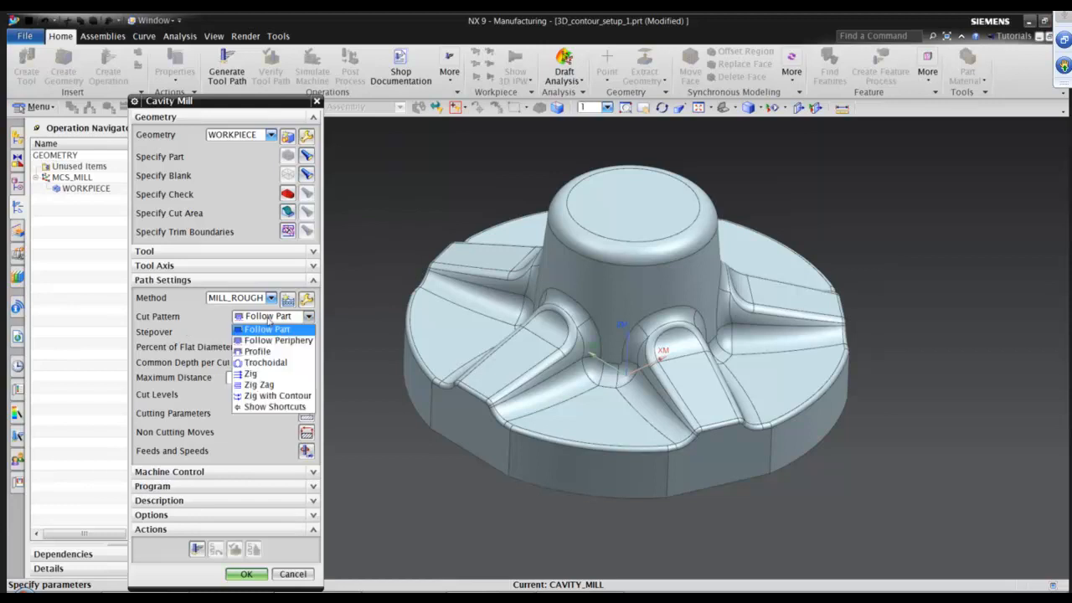
{"action": "left_click", "coordinate": [268, 341]}
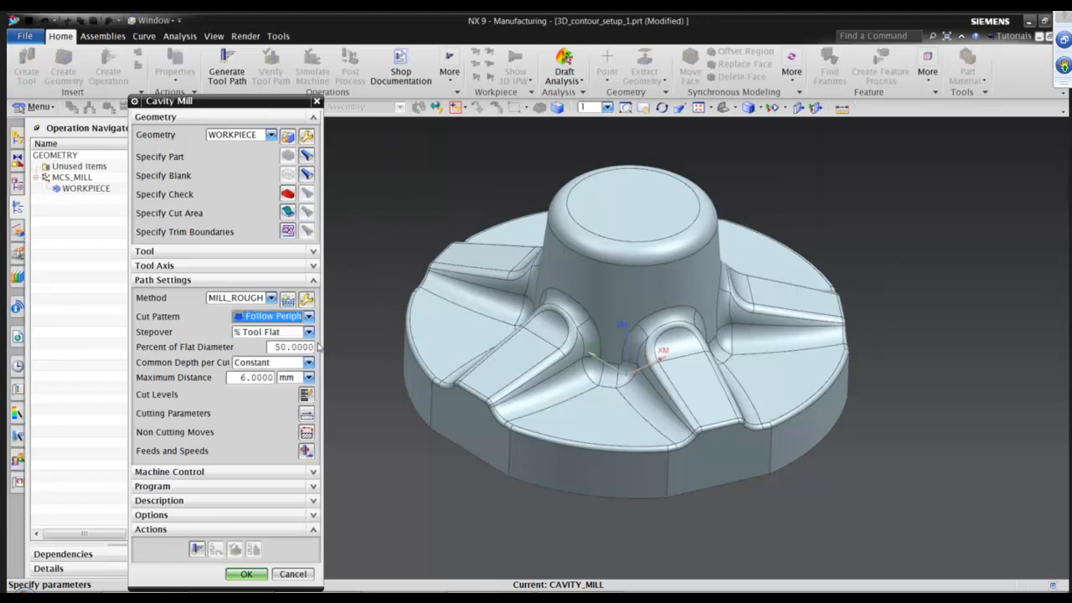
{"action": "double_click", "coordinate": [256, 378]}
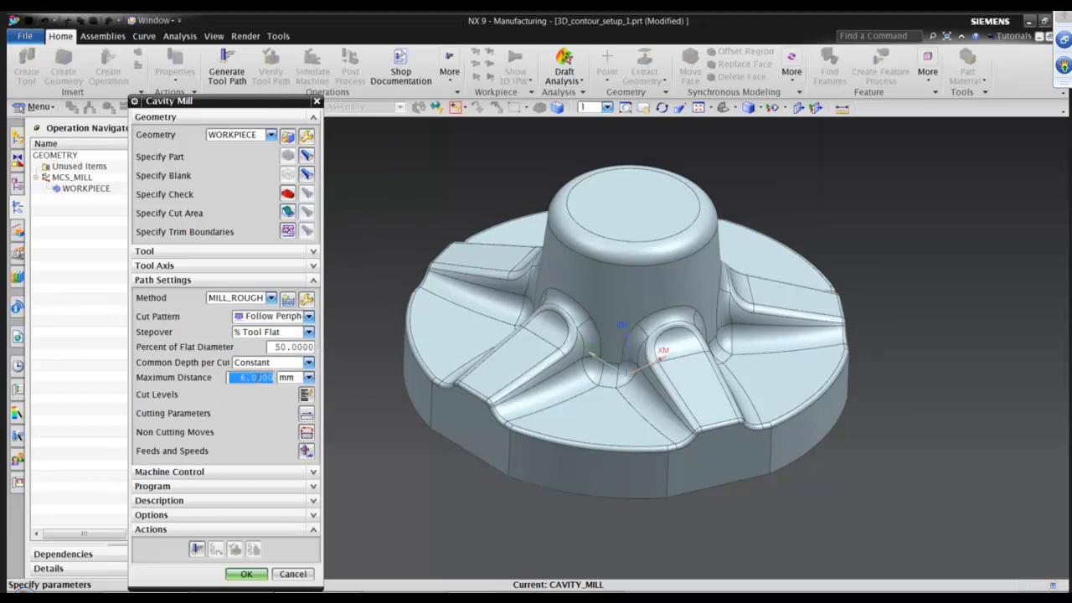
{"action": "type", "text": "3"}
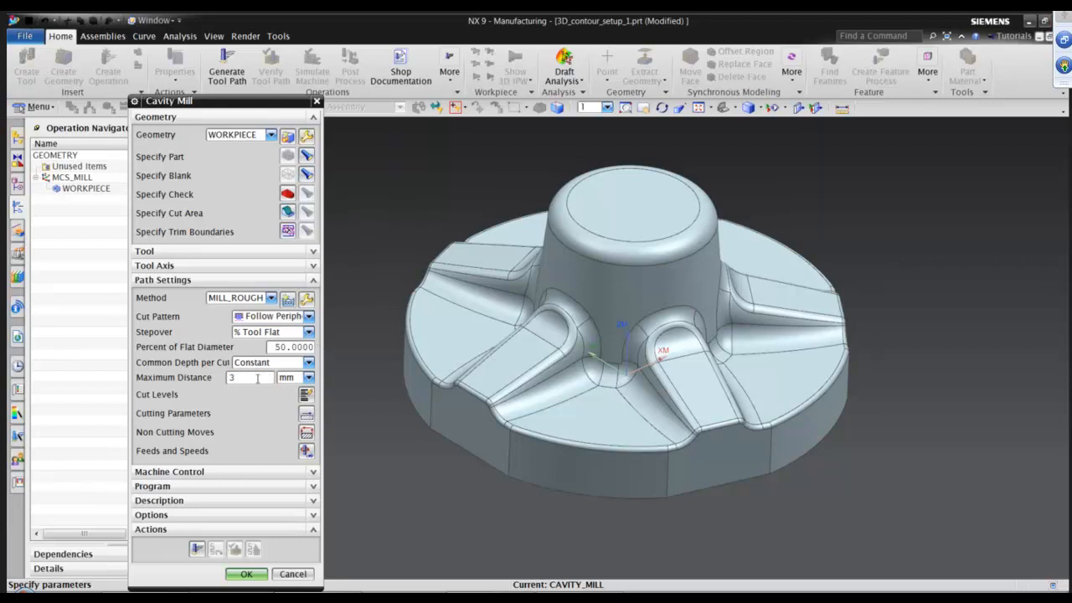
{"action": "left_click", "coordinate": [291, 347]}
Generate the cavity mill tool path and orbit and zoom around the part to inspect it.
{"action": "left_click", "coordinate": [198, 549]}
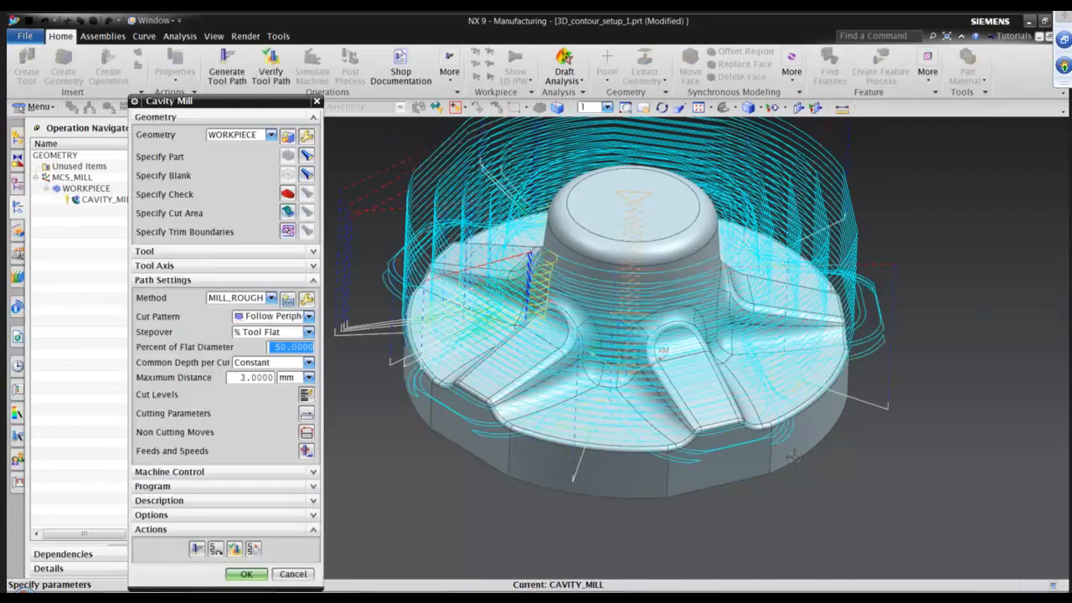
{"action": "middle_click_drag", "start_coordinate": [850, 423], "coordinate": [864, 246]}
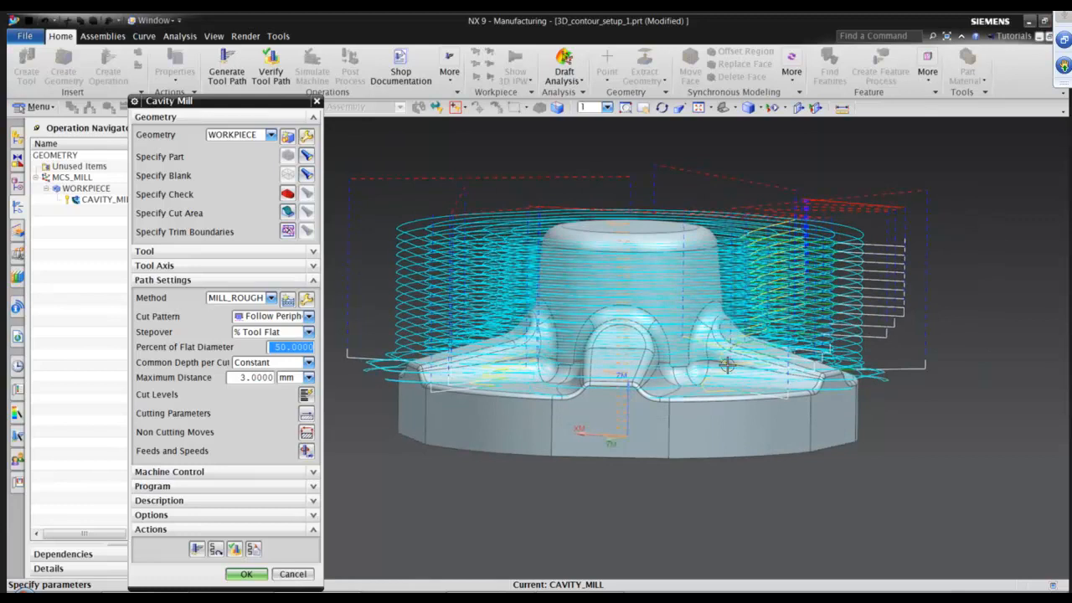
{"action": "middle_click_drag", "start_coordinate": [728, 366], "coordinate": [763, 376]}
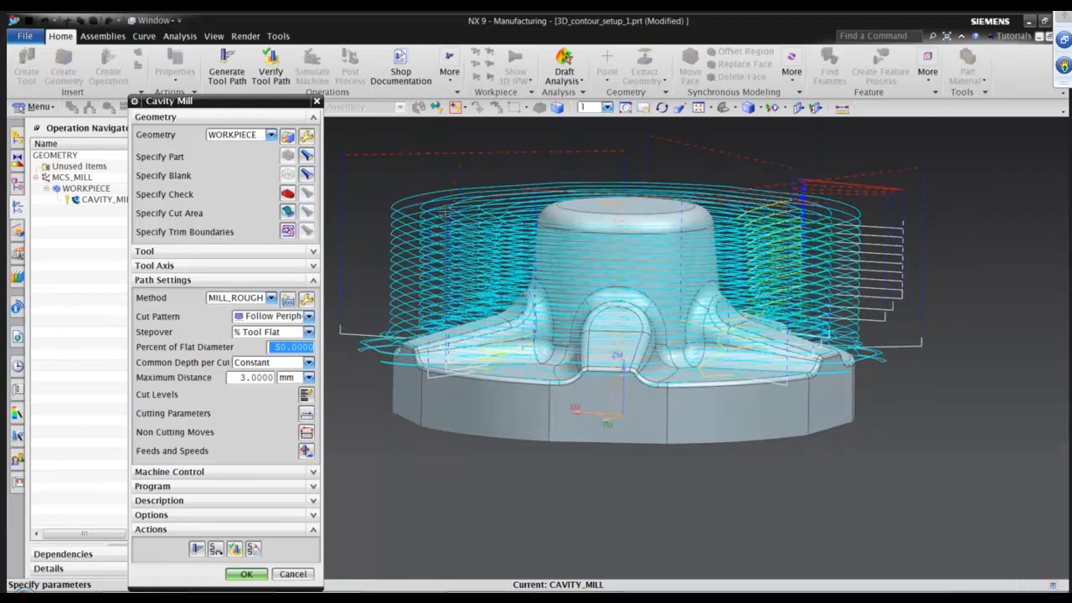
{"action": "middle_click_drag", "start_coordinate": [836, 372], "coordinate": [909, 387]}
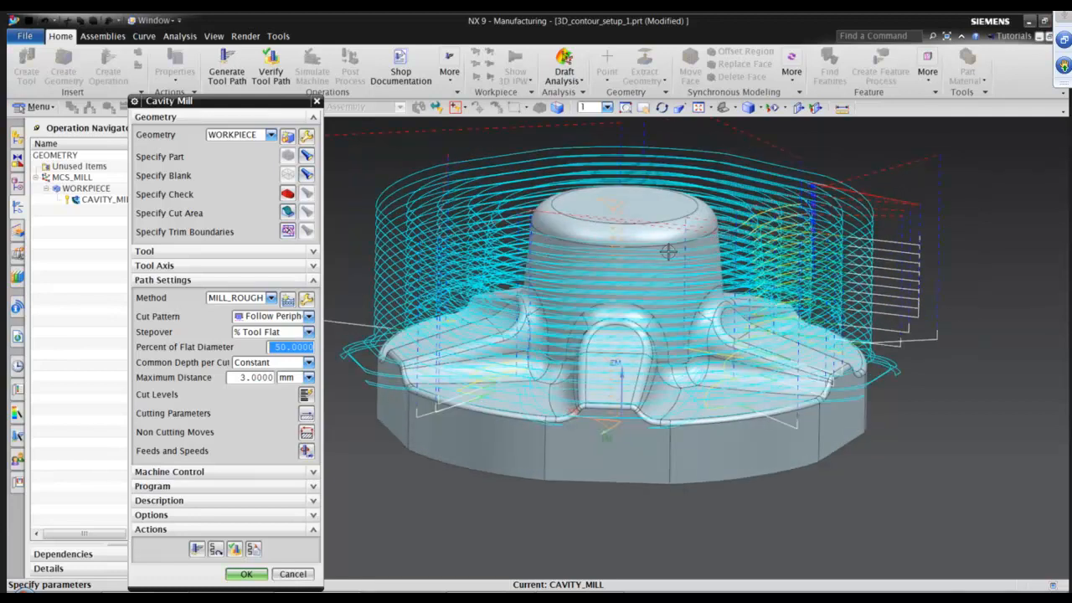
{"action": "middle_click_drag", "start_coordinate": [757, 314], "coordinate": [756, 305]}
{"action": "scroll", "coordinate": [765, 341], "scroll_direction": "down", "scroll_amount": 1}
{"action": "scroll", "coordinate": [766, 341], "scroll_direction": "down", "scroll_amount": 1}
{"action": "middle_click_drag", "start_coordinate": [663, 251], "coordinate": [663, 232]}
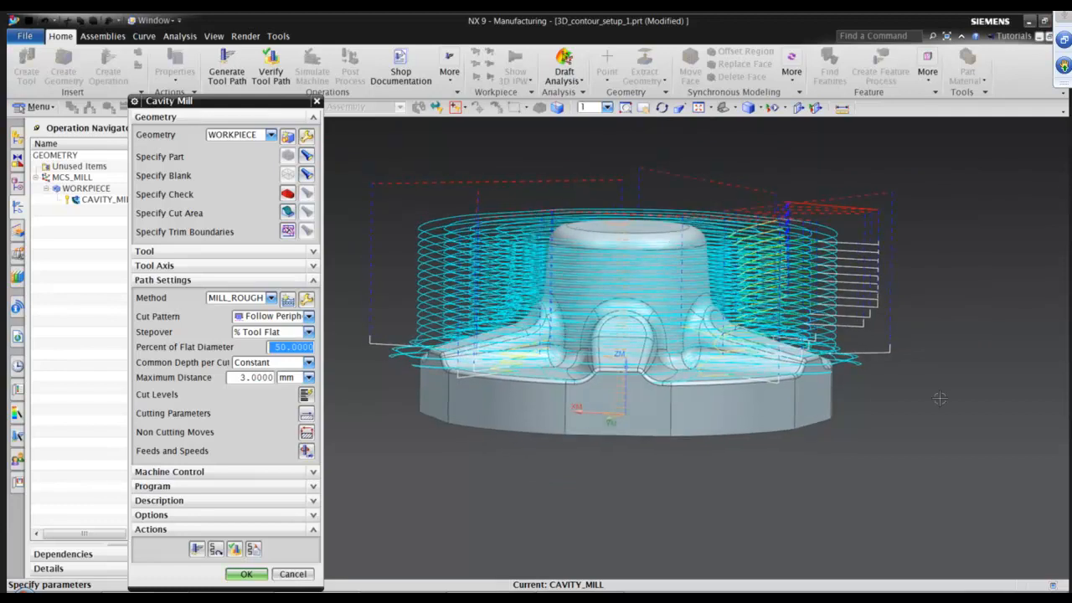
{"action": "middle_click_drag", "start_coordinate": [881, 293], "coordinate": [882, 304]}
{"action": "scroll", "coordinate": [881, 306], "scroll_direction": "up", "scroll_amount": 3}
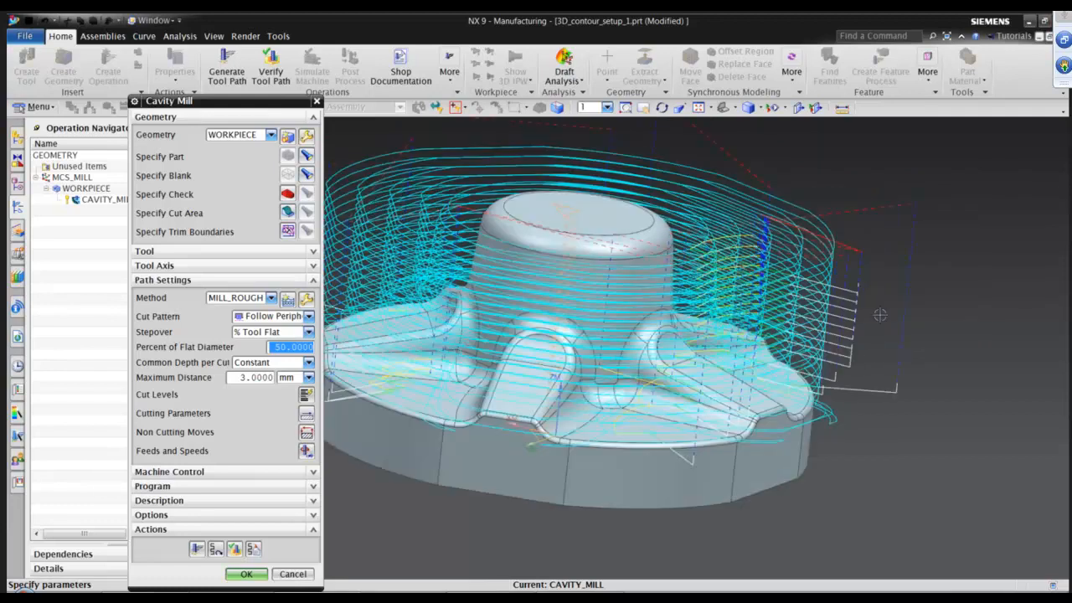
{"action": "scroll", "coordinate": [788, 216], "scroll_direction": "up", "scroll_amount": 2}
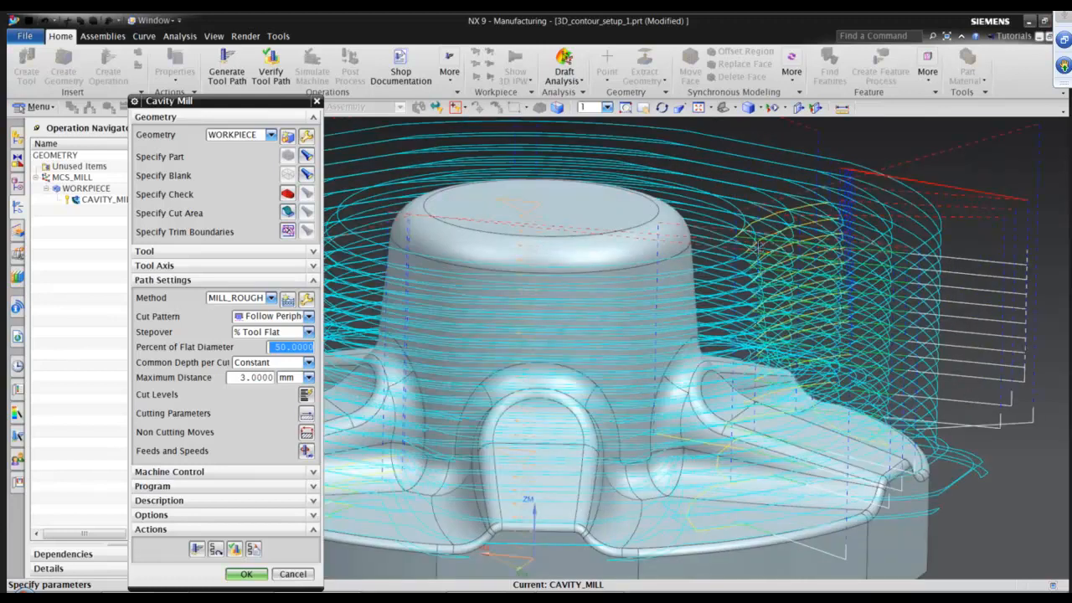
Play the 3D dynamic tool path verification of the roughing operation, then stop and close it.
{"action": "left_click", "coordinate": [234, 549]}
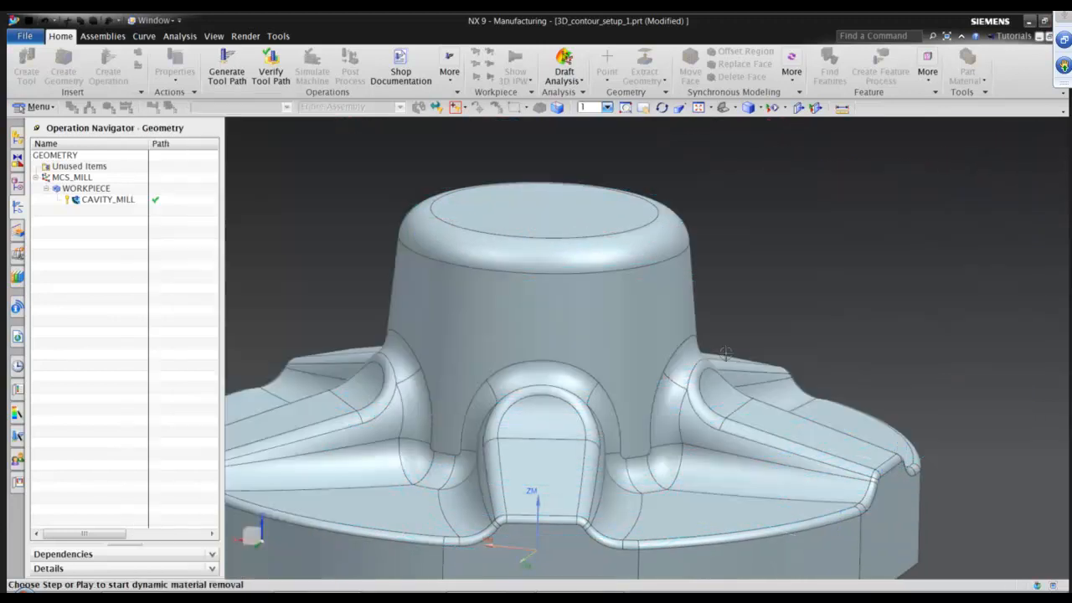
{"action": "left_click", "coordinate": [226, 544]}
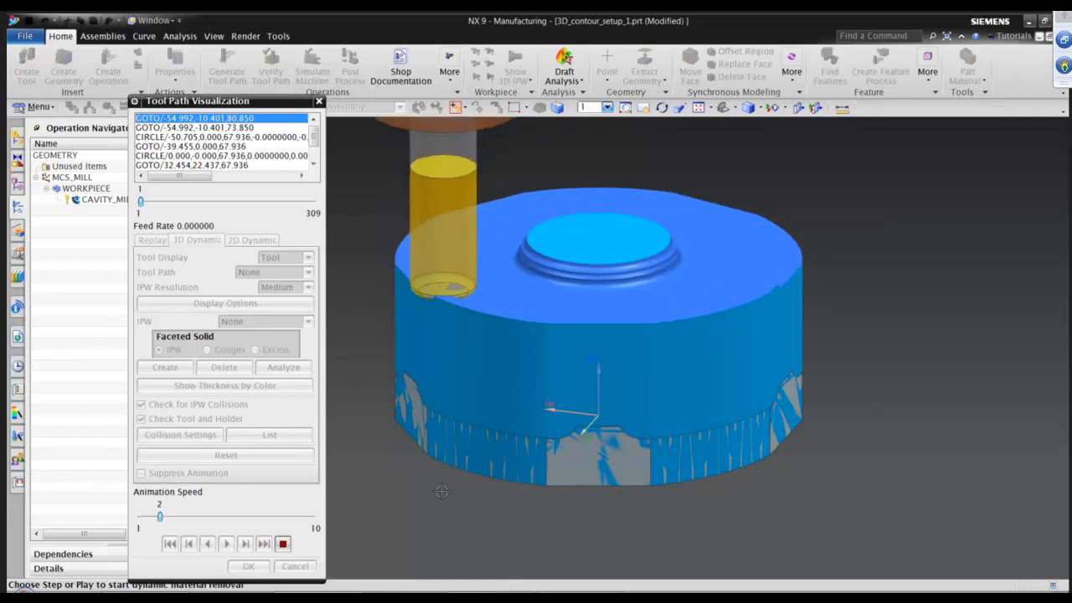
{"action": "left_click", "coordinate": [282, 544]}
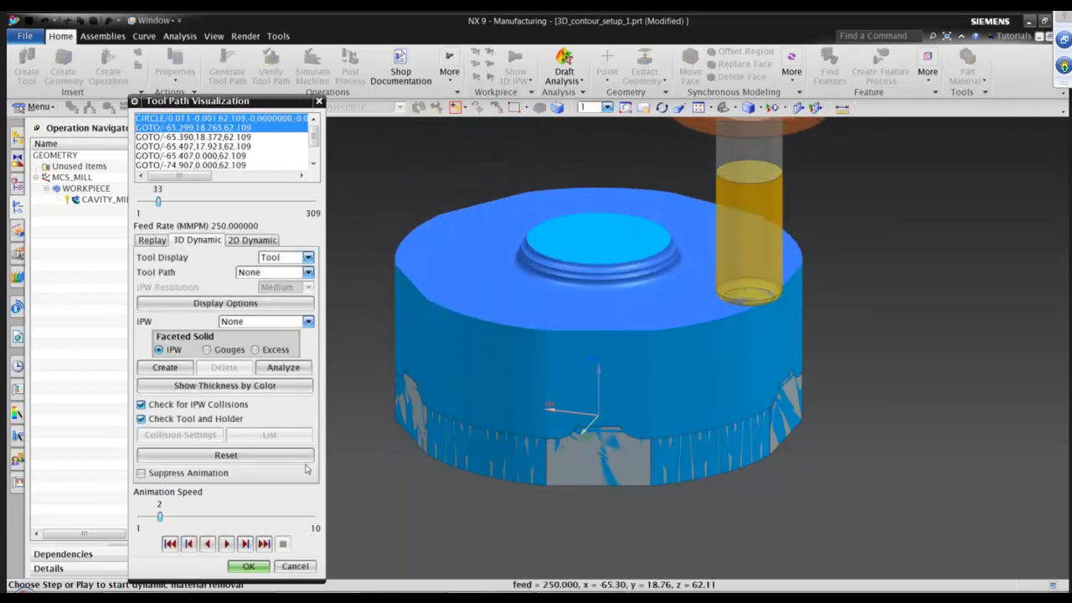
{"action": "left_click", "coordinate": [242, 567]}
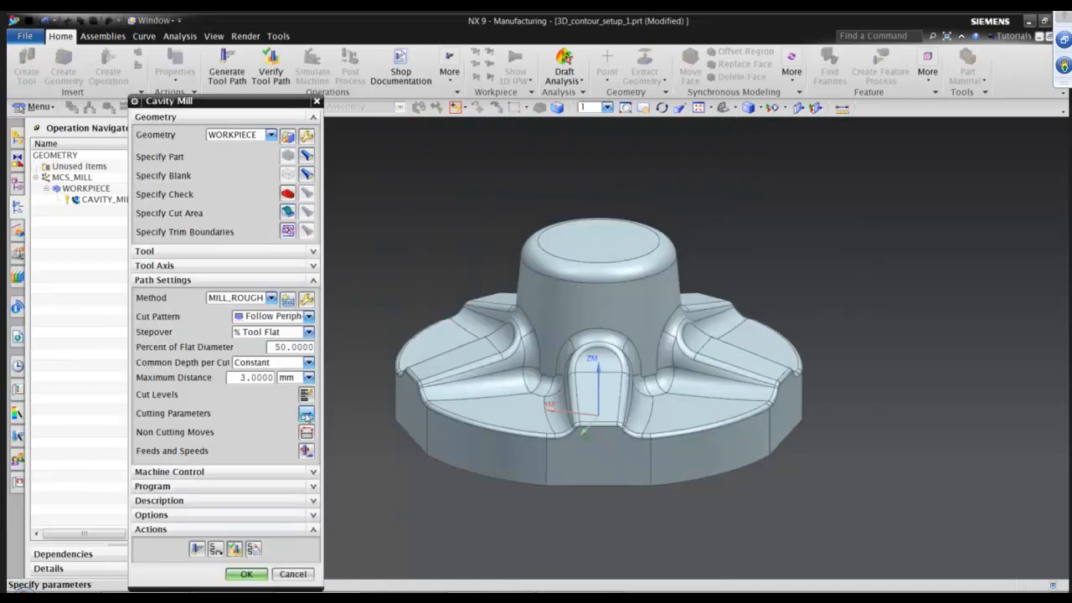
In the cutting parameters strategy settings, set the pattern direction to Inward.
{"action": "left_click", "coordinate": [307, 413]}
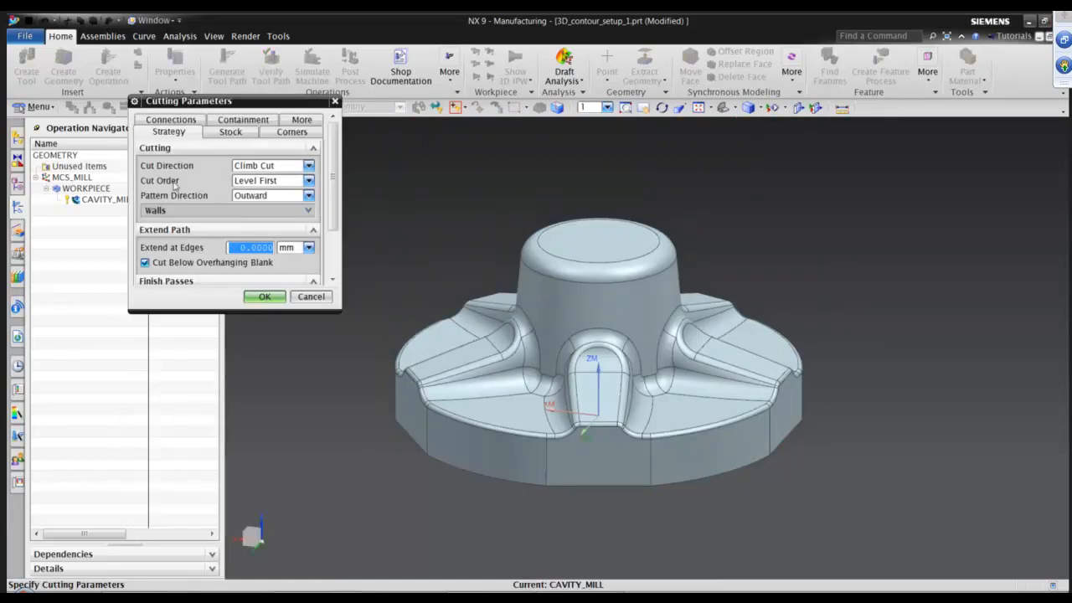
{"action": "left_click", "coordinate": [170, 121]}
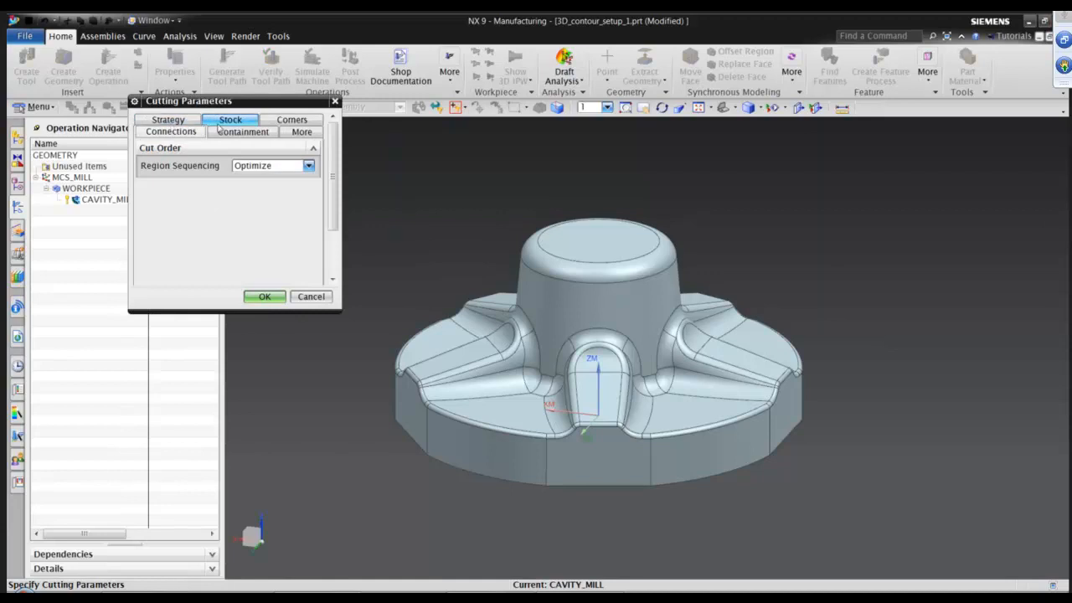
{"action": "left_click", "coordinate": [184, 124]}
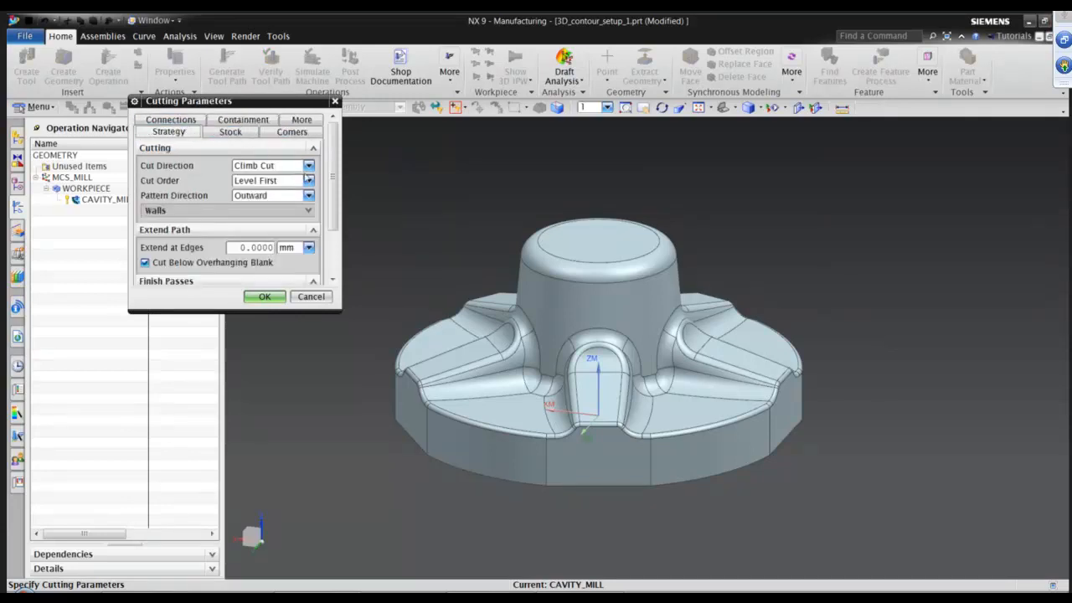
{"action": "left_click", "coordinate": [251, 198]}
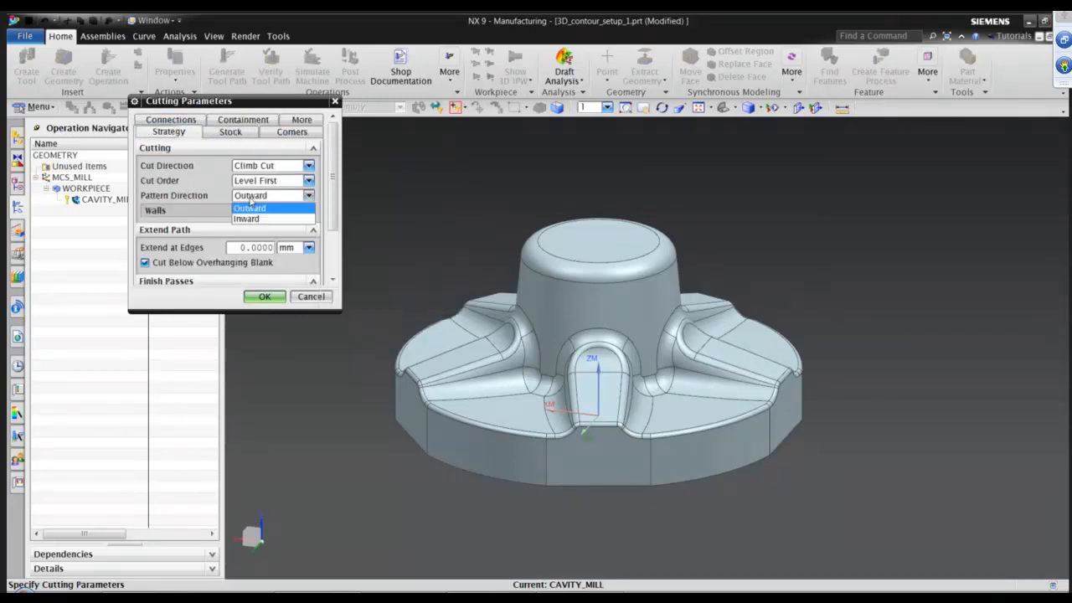
{"action": "left_click", "coordinate": [265, 297]}
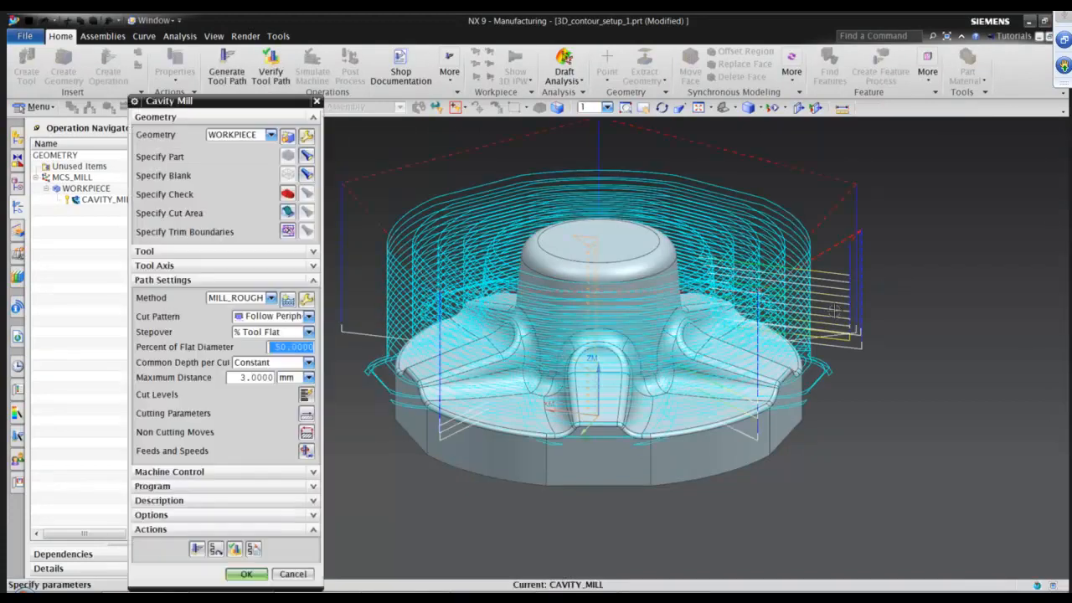
Verify the cavity mill tool path, playing the 3D dynamic material removal at animation speed 7.
{"action": "middle_click_drag", "start_coordinate": [833, 310], "coordinate": [779, 306]}
{"action": "middle_click_drag", "start_coordinate": [507, 394], "coordinate": [519, 418]}
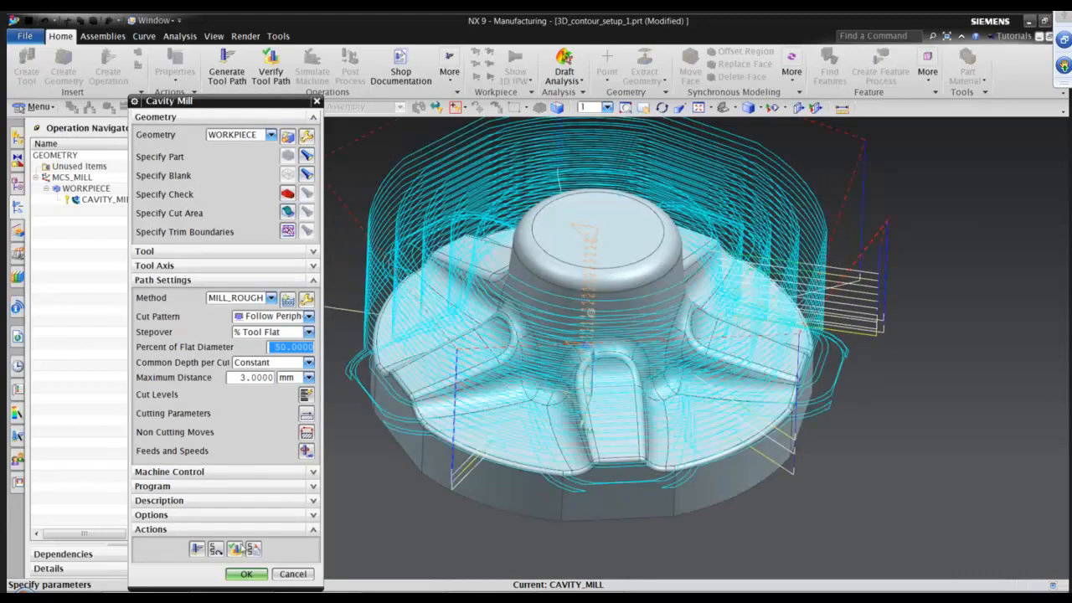
{"action": "left_click", "coordinate": [234, 548]}
{"action": "mouse_move", "coordinate": [919, 332]}
{"action": "middle_mouse_down"}
{"action": "mouse_move", "coordinate": [911, 329]}
{"action": "mouse_move", "coordinate": [930, 335]}
{"action": "middle_mouse_up"}
{"action": "left_click", "coordinate": [226, 544]}
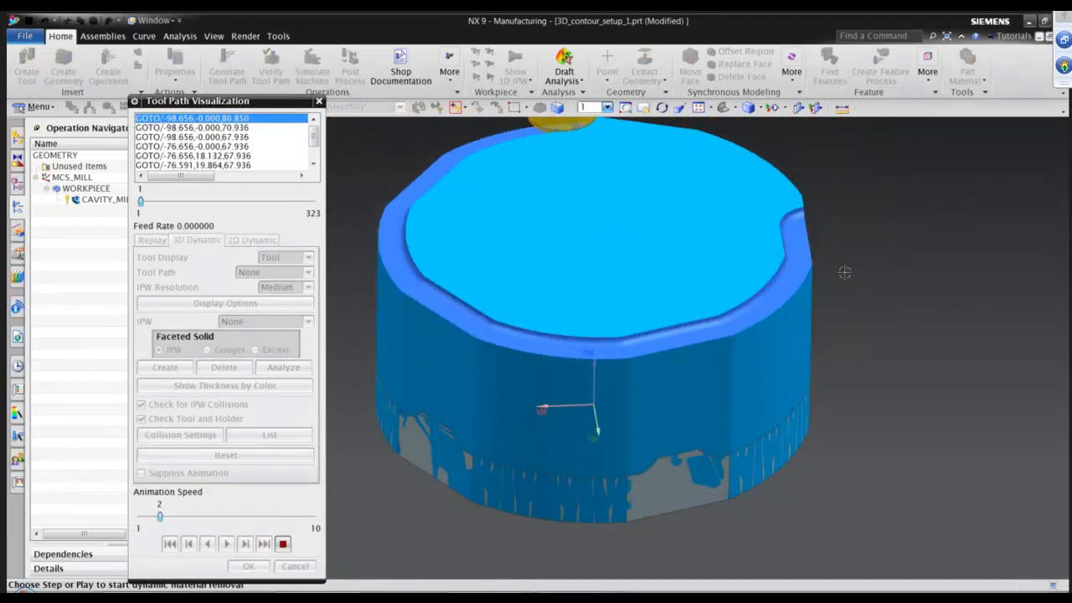
{"action": "left_click", "coordinate": [258, 518]}
{"action": "left_click", "coordinate": [273, 519]}
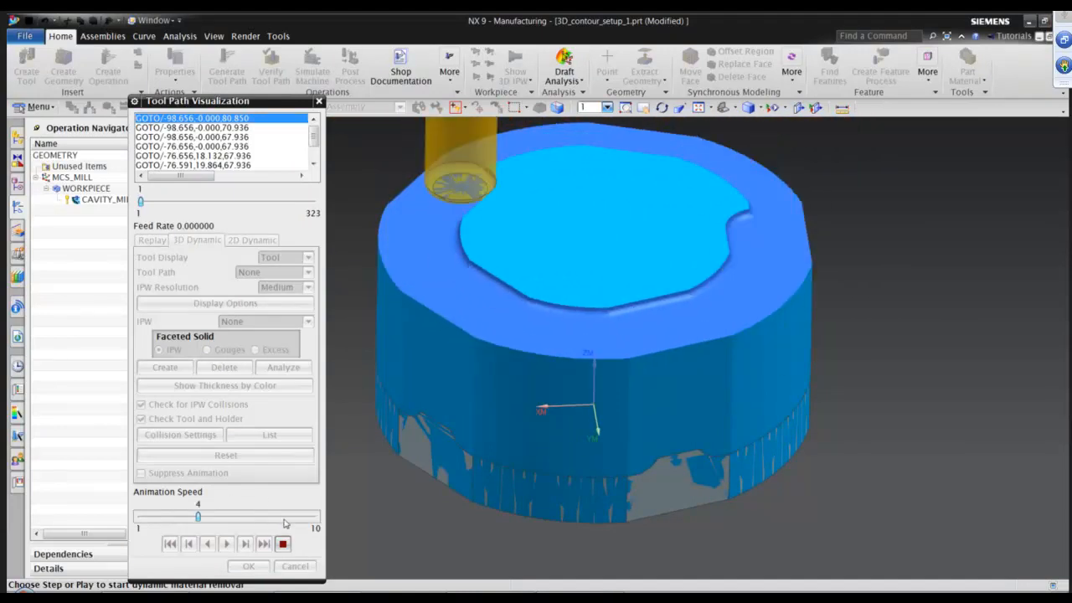
{"action": "left_click", "coordinate": [285, 520]}
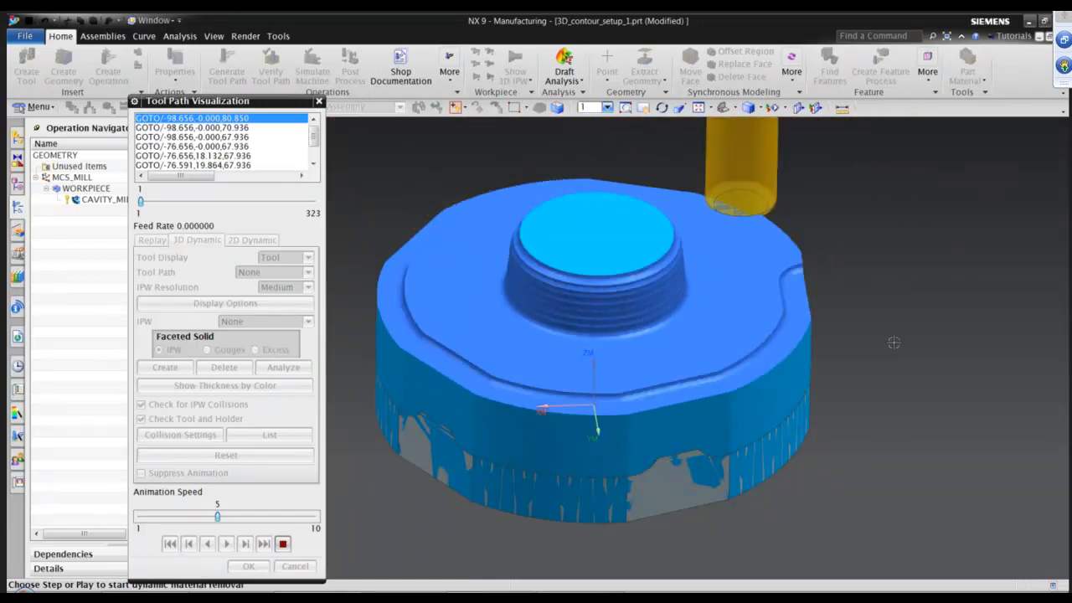
{"action": "middle_click_drag", "start_coordinate": [893, 343], "coordinate": [894, 342]}
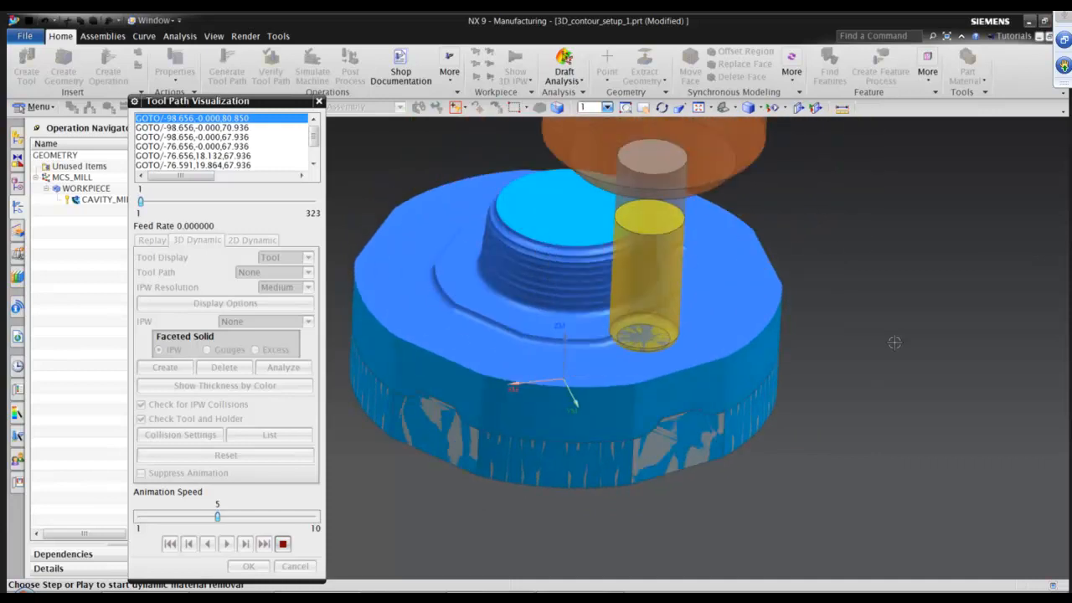
{"action": "left_click", "coordinate": [268, 520]}
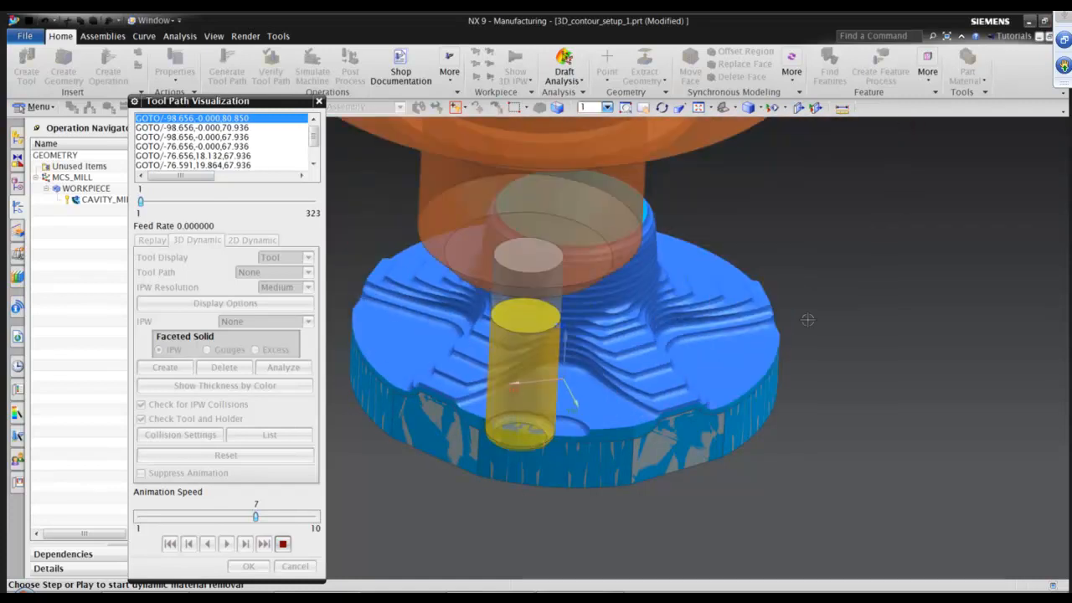
{"action": "middle_click_drag", "start_coordinate": [748, 343], "coordinate": [684, 226]}
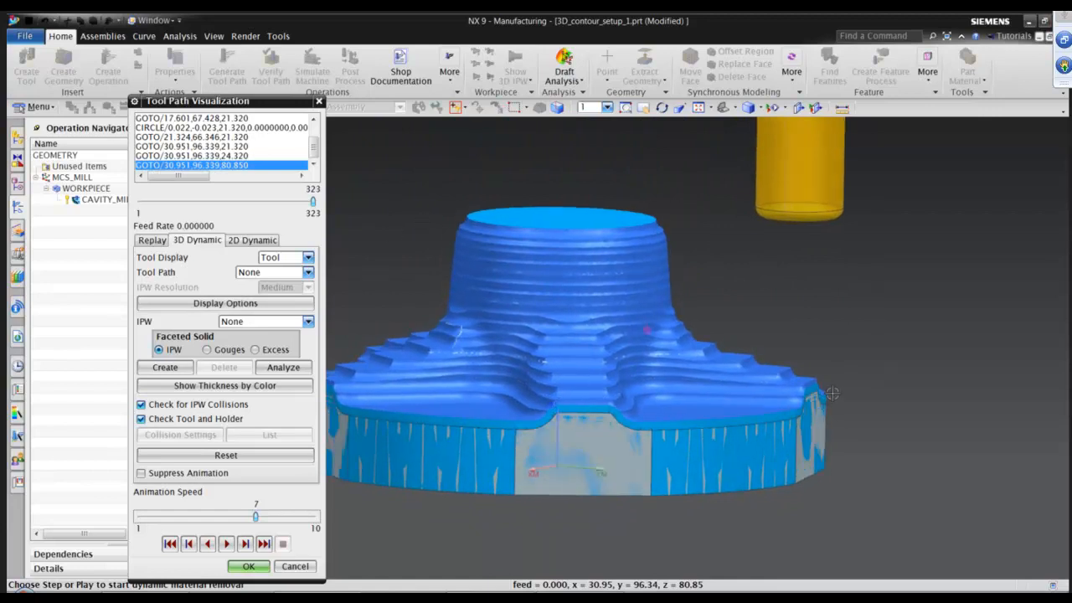
Zoom in on the machined workpiece's stepped surfaces and show the remaining stock thickness by color.
{"action": "scroll", "coordinate": [765, 403], "scroll_direction": "up", "scroll_amount": 2}
{"action": "middle_click_drag", "start_coordinate": [766, 403], "coordinate": [546, 189]}
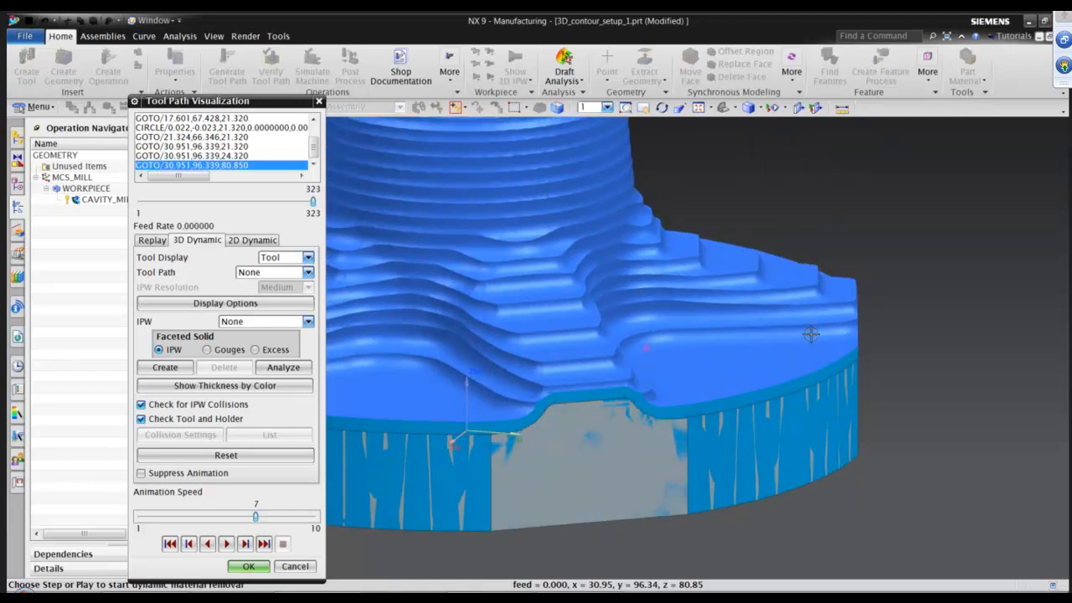
{"action": "scroll", "coordinate": [810, 334], "scroll_direction": "up", "scroll_amount": 4}
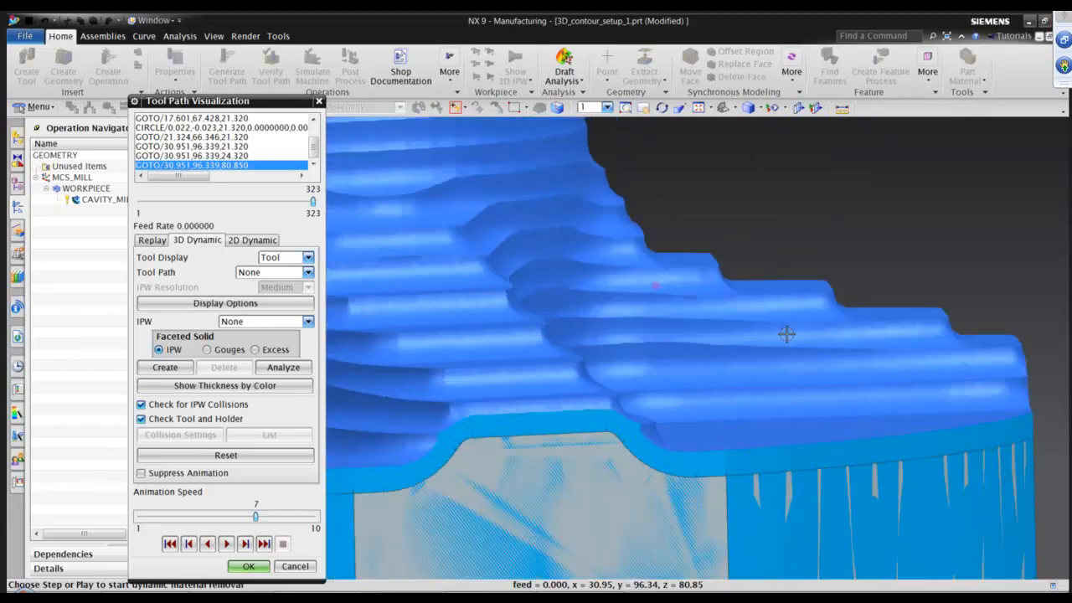
{"action": "scroll", "coordinate": [711, 247], "scroll_direction": "up", "scroll_amount": 2}
{"action": "scroll", "coordinate": [727, 278], "scroll_direction": "up", "scroll_amount": 2}
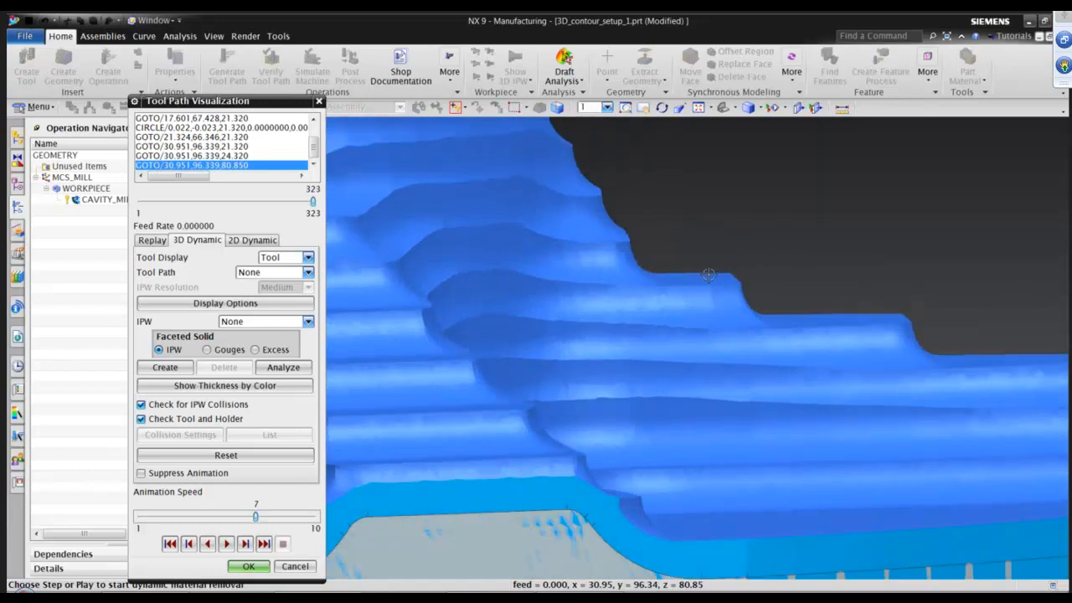
{"action": "middle_click_drag", "start_coordinate": [802, 309], "coordinate": [626, 239]}
{"action": "middle_click_drag", "start_coordinate": [815, 302], "coordinate": [631, 236]}
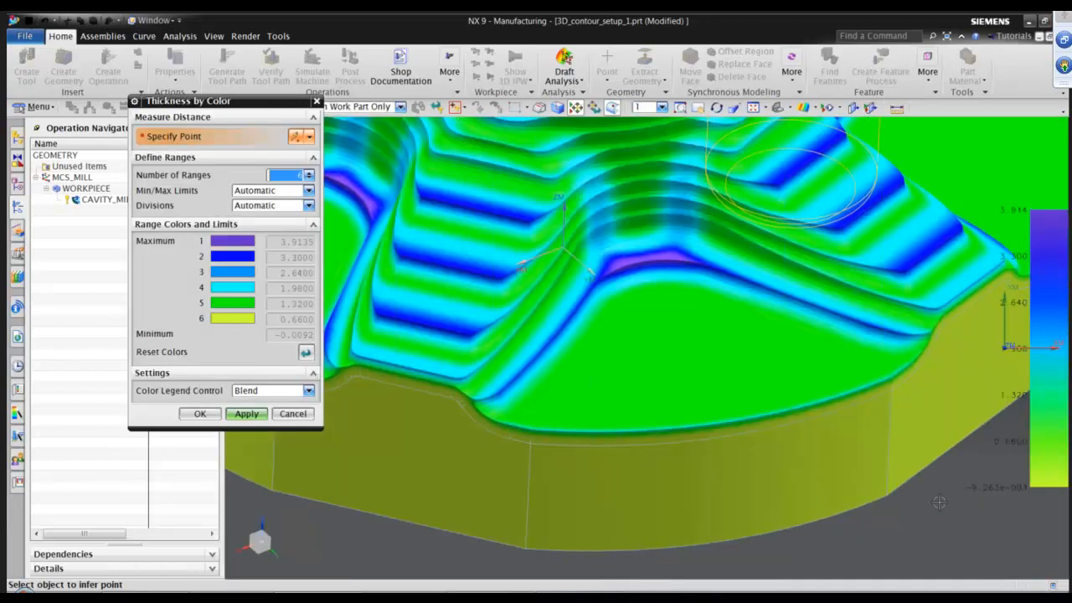
{"action": "middle_click_drag", "start_coordinate": [939, 486], "coordinate": [829, 427]}
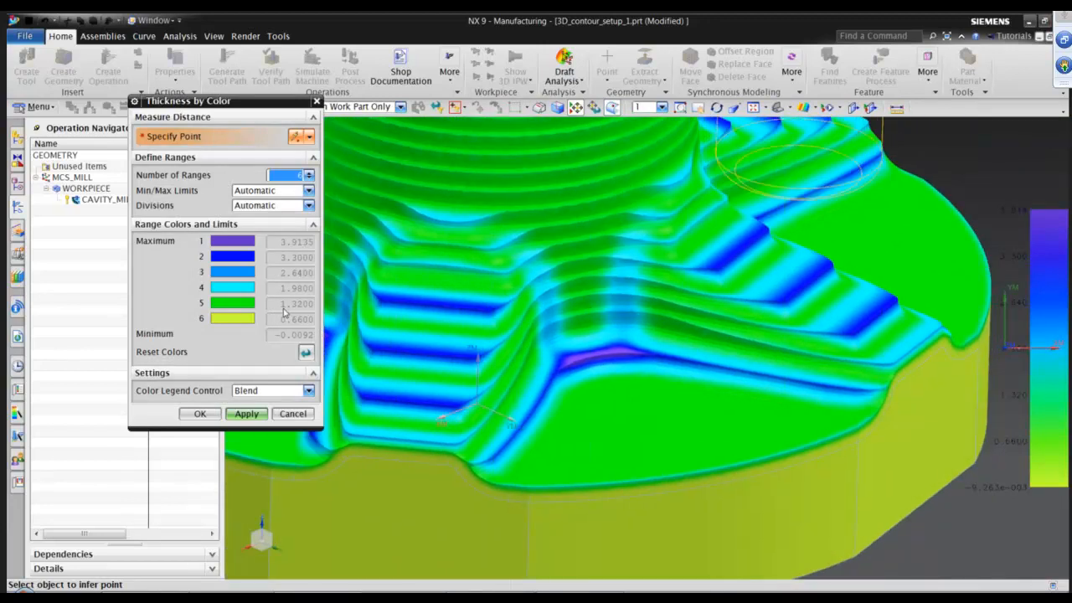
Measure the remaining stock thickness at several points on the stepped areas, then close the thickness display.
{"action": "middle_click_drag", "start_coordinate": [674, 311], "coordinate": [419, 397]}
{"action": "middle_click_drag", "start_coordinate": [280, 262], "coordinate": [238, 260]}
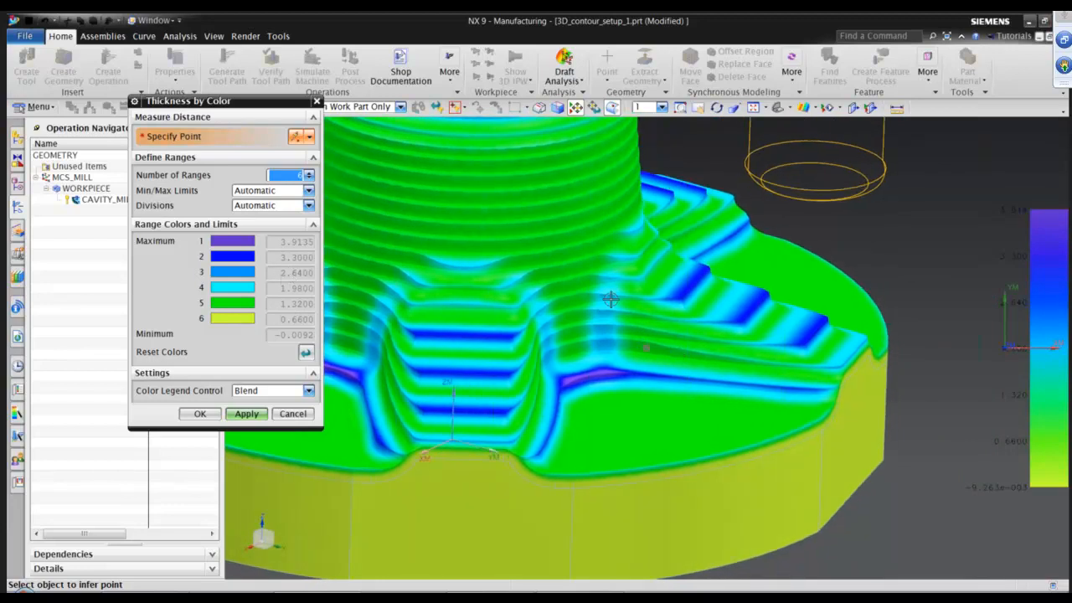
{"action": "middle_click_drag", "start_coordinate": [610, 299], "coordinate": [566, 231]}
{"action": "middle_click_drag", "start_coordinate": [627, 312], "coordinate": [546, 283]}
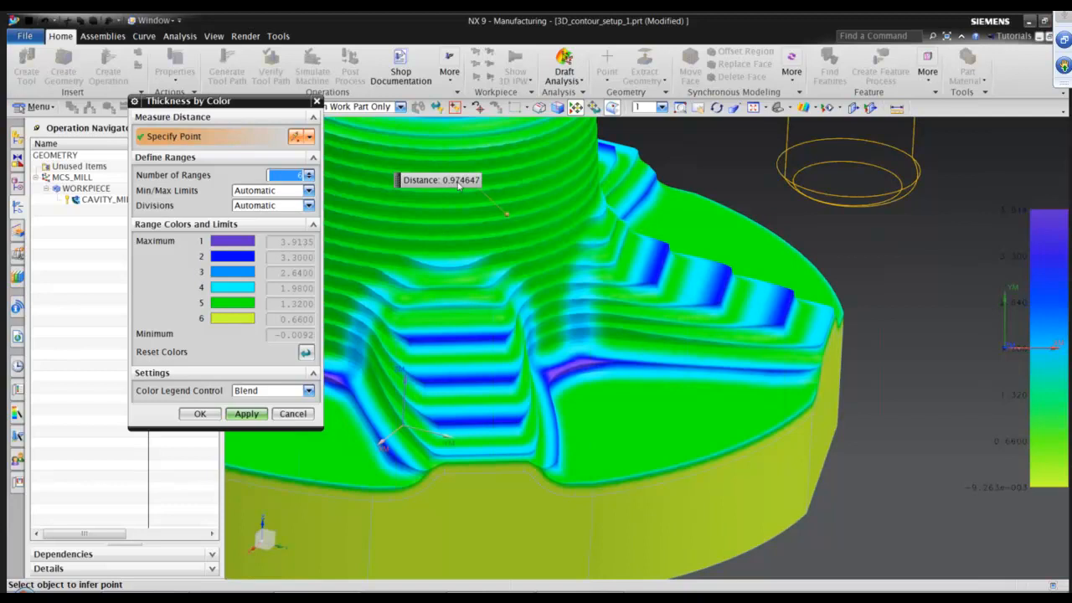
{"action": "middle_click_drag", "start_coordinate": [588, 319], "coordinate": [700, 243]}
{"action": "scroll", "coordinate": [676, 245], "scroll_direction": "up", "scroll_amount": 5}
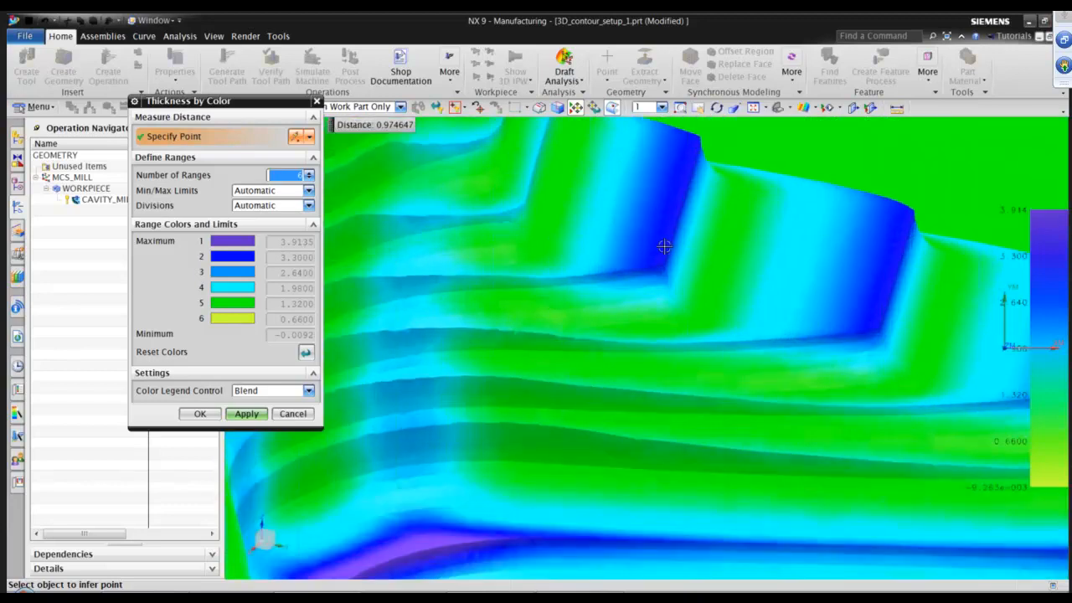
{"action": "middle_click_drag", "start_coordinate": [615, 356], "coordinate": [740, 209]}
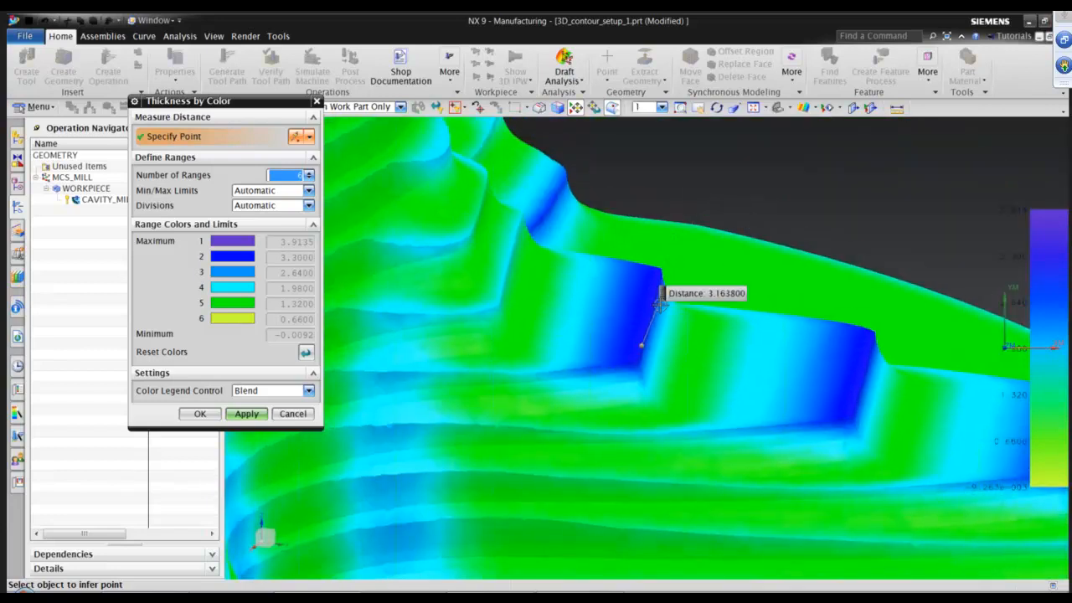
{"action": "mouse_move", "coordinate": [667, 336]}
{"action": "middle_mouse_down"}
{"action": "mouse_move", "coordinate": [656, 364]}
{"action": "mouse_move", "coordinate": [645, 360]}
{"action": "mouse_move", "coordinate": [735, 363]}
{"action": "mouse_move", "coordinate": [732, 342]}
{"action": "middle_mouse_up"}
{"action": "middle_click_drag", "start_coordinate": [620, 376], "coordinate": [679, 335]}
{"action": "scroll", "coordinate": [678, 335], "scroll_direction": "up", "scroll_amount": 3}
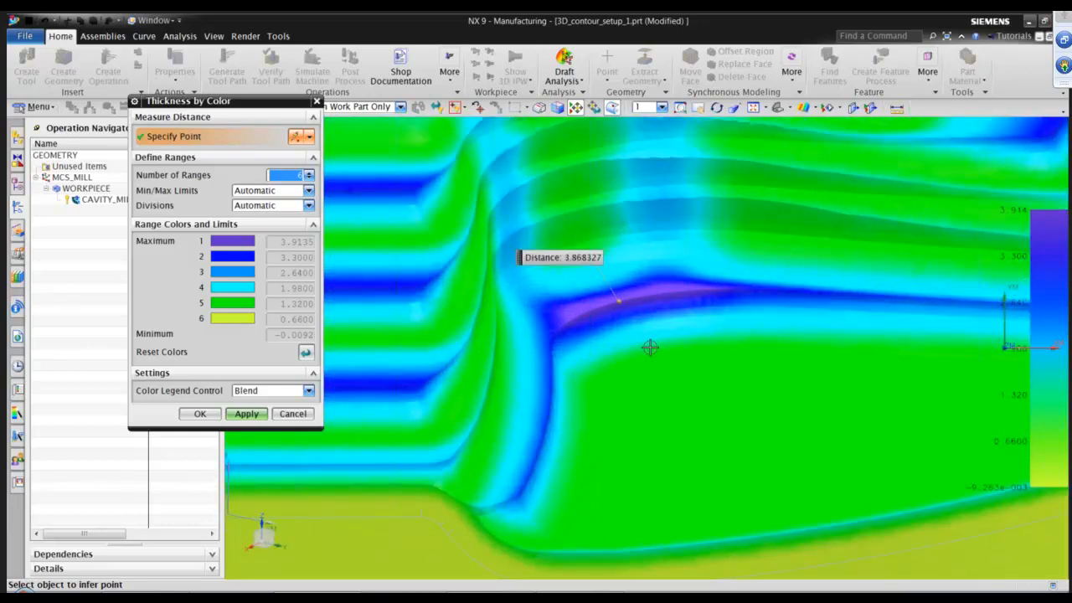
{"action": "scroll", "coordinate": [650, 347], "scroll_direction": "down", "scroll_amount": 5}
{"action": "middle_click_drag", "start_coordinate": [649, 349], "coordinate": [507, 405]}
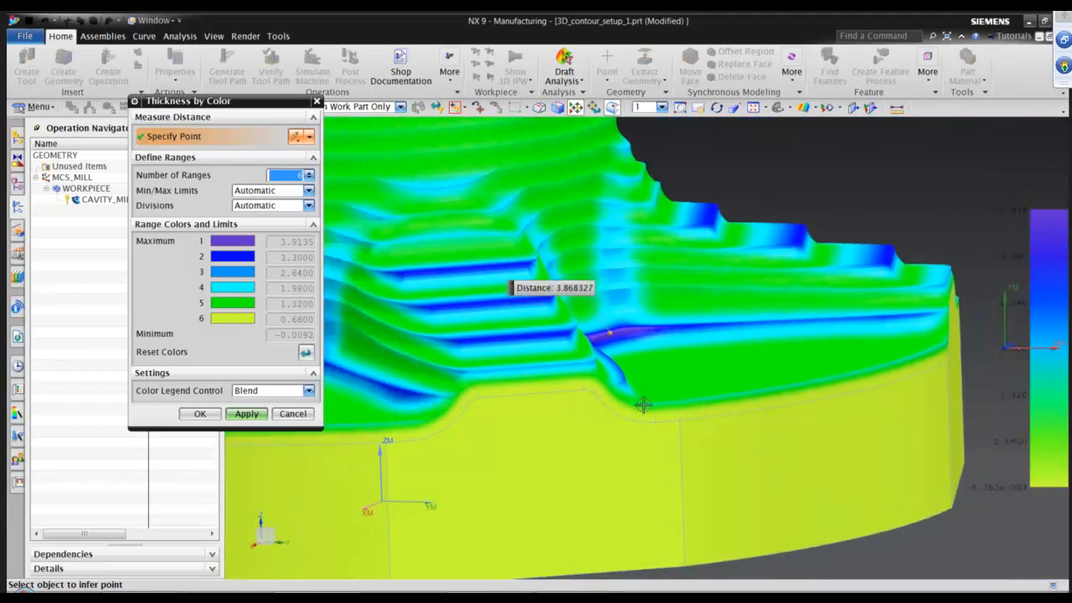
{"action": "scroll", "coordinate": [642, 405], "scroll_direction": "down", "scroll_amount": 4}
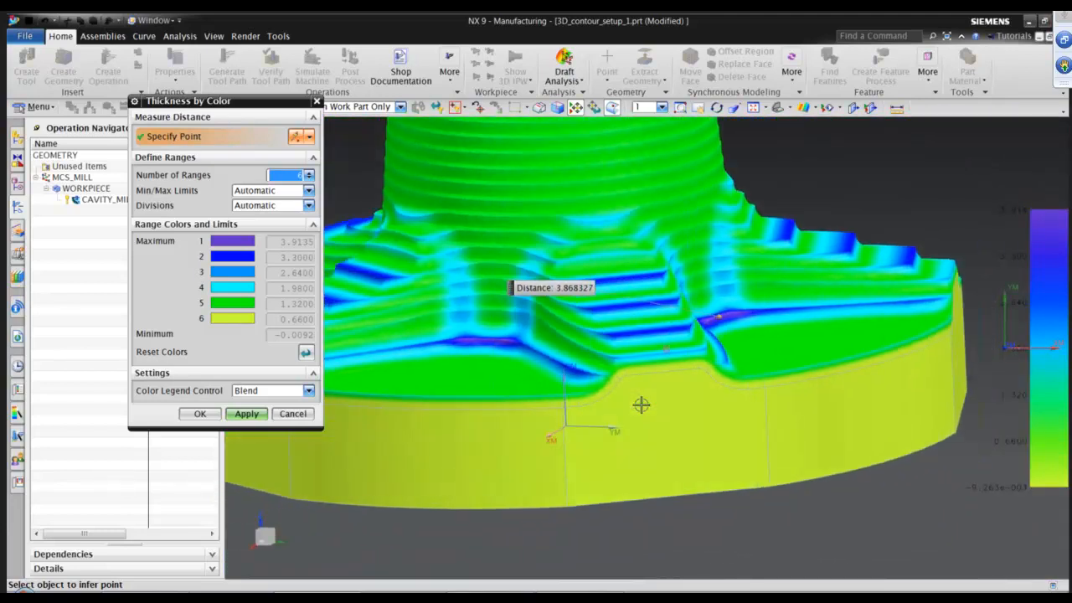
{"action": "scroll", "coordinate": [642, 406], "scroll_direction": "down", "scroll_amount": 2}
{"action": "middle_click_drag", "start_coordinate": [641, 406], "coordinate": [778, 401]}
{"action": "left_click", "coordinate": [204, 414]}
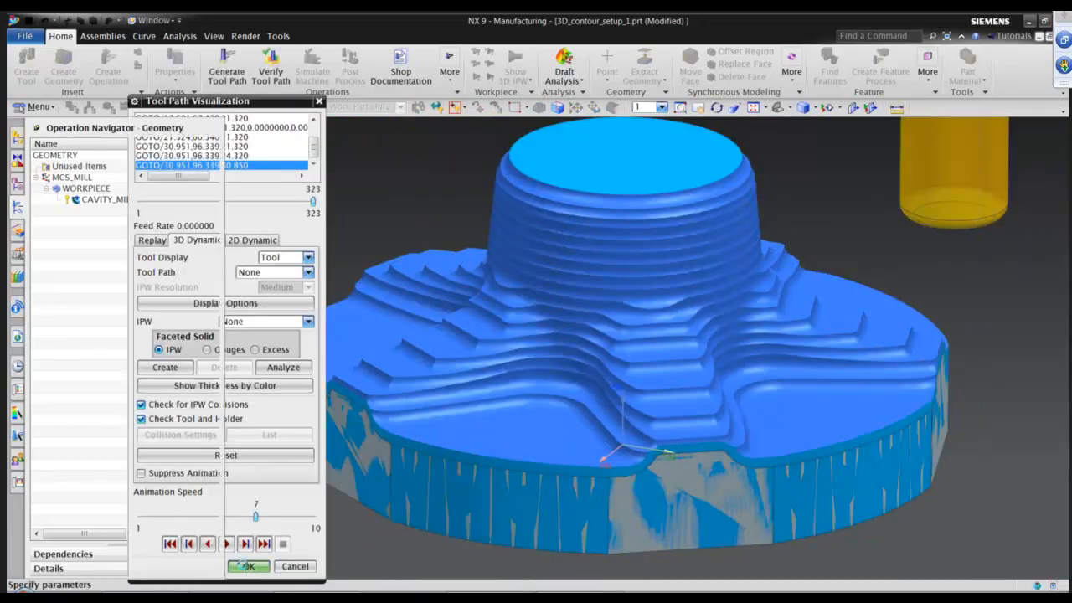
Close the tool path verification and accept the Cavity Mill operation.
{"action": "left_click", "coordinate": [247, 566]}
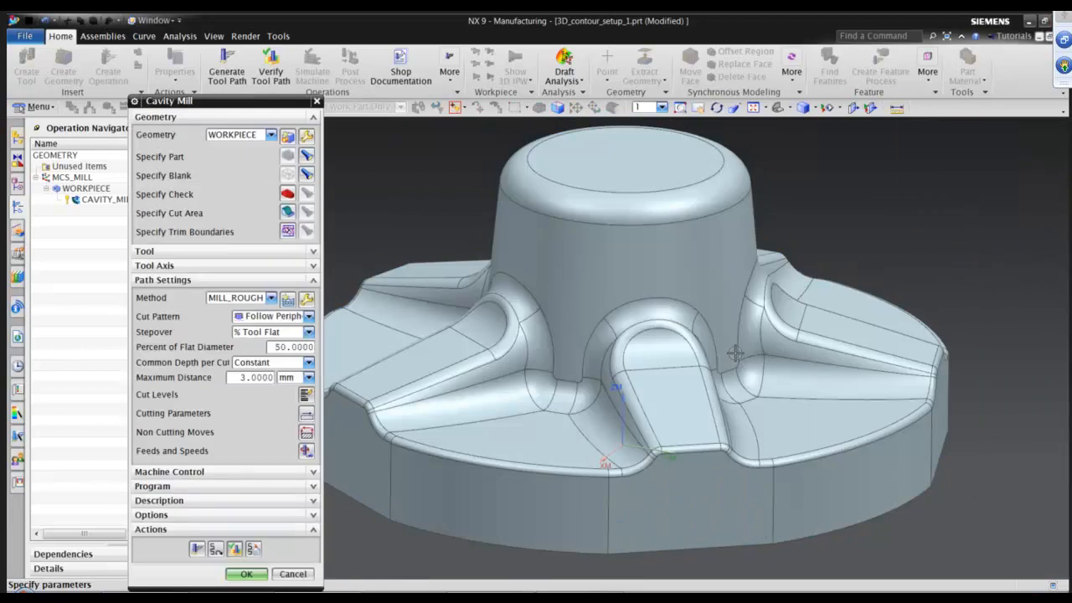
{"action": "left_click", "coordinate": [247, 574]}
{"action": "middle_click_drag", "start_coordinate": [844, 281], "coordinate": [845, 270]}
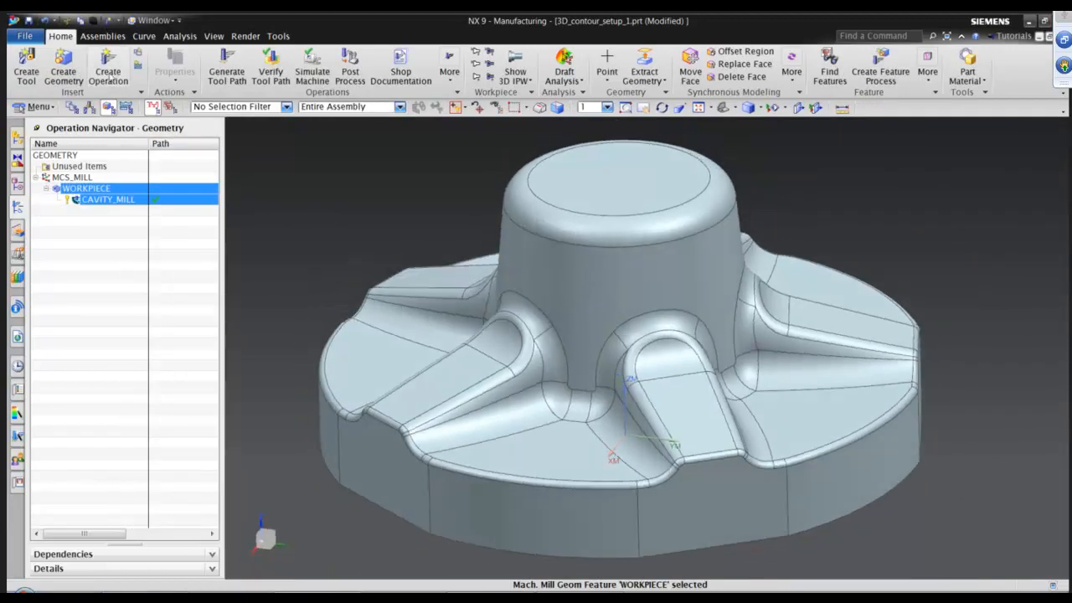
Create a Rest Milling operation using the DIA16BALL tool and the MILL_SEMI_FINISH method.
{"action": "left_click", "coordinate": [108, 75]}
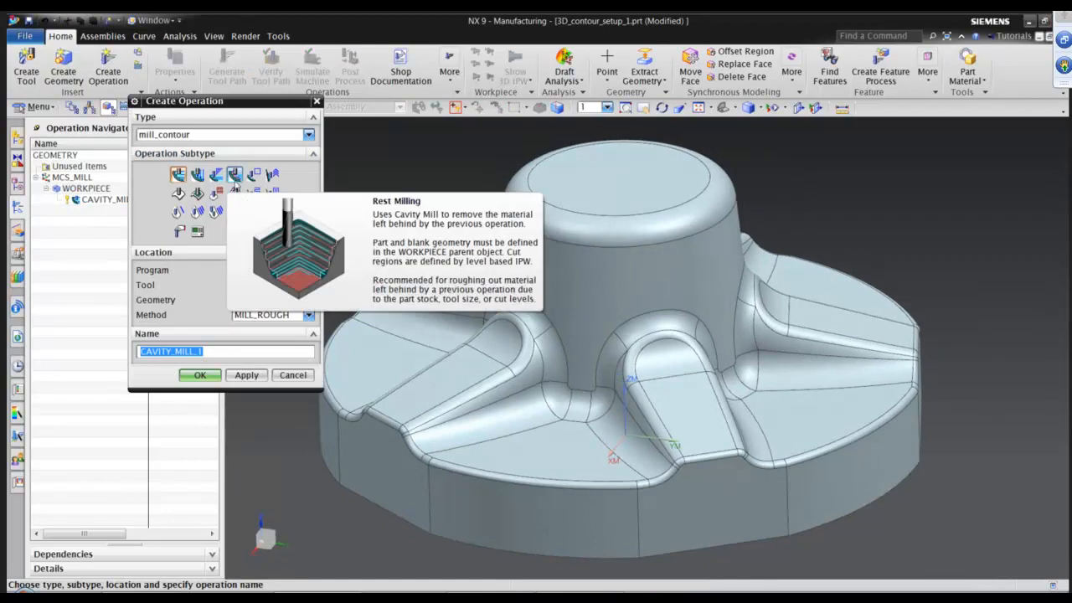
{"action": "left_click", "coordinate": [236, 178]}
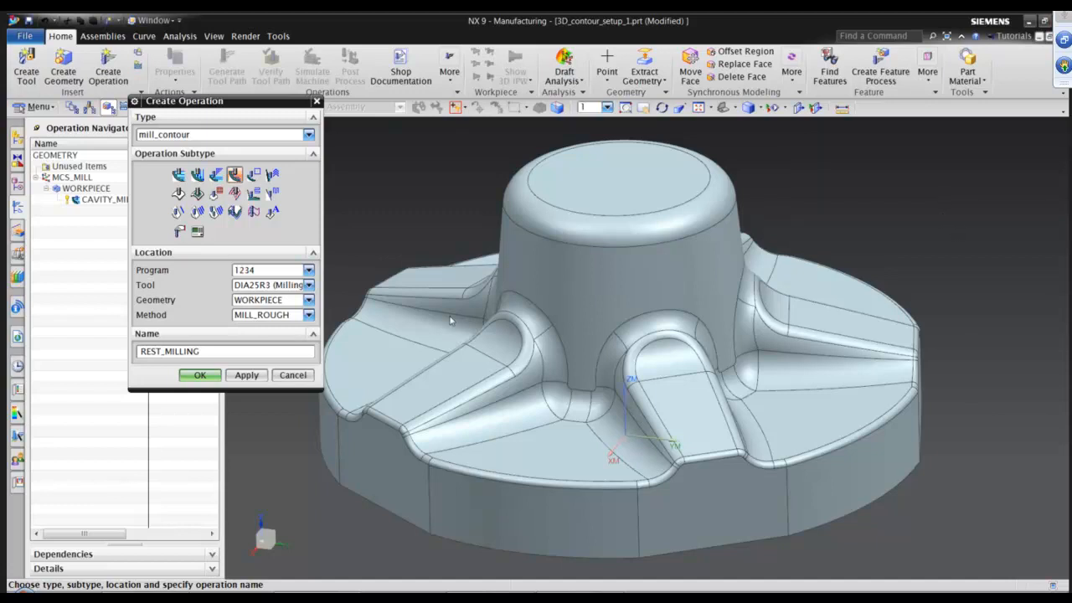
{"action": "left_click", "coordinate": [263, 288]}
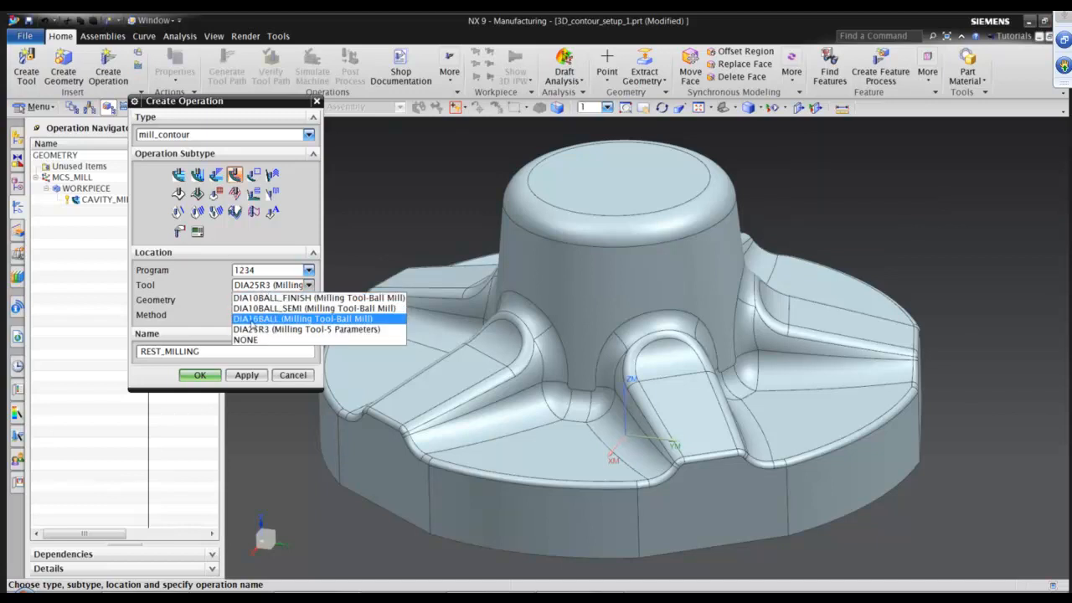
{"action": "left_click", "coordinate": [252, 319]}
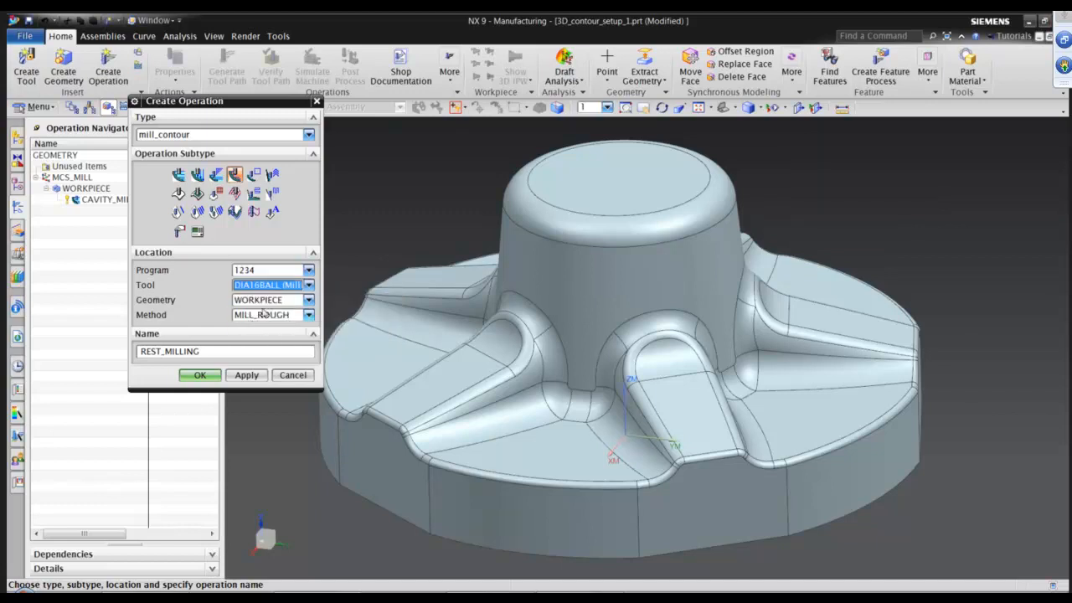
{"action": "left_click", "coordinate": [261, 318]}
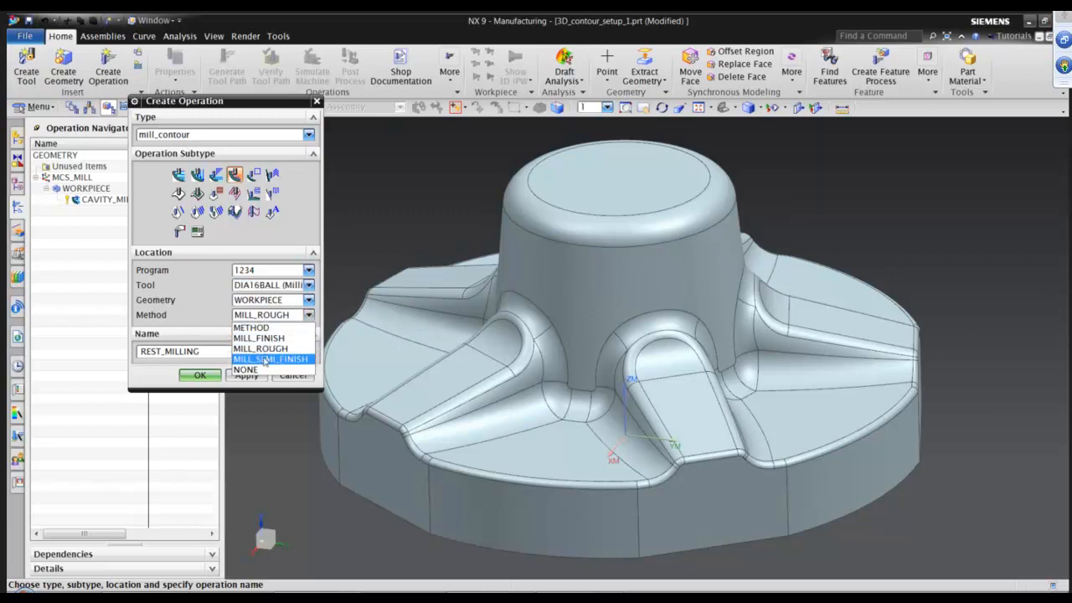
{"action": "left_click", "coordinate": [265, 358]}
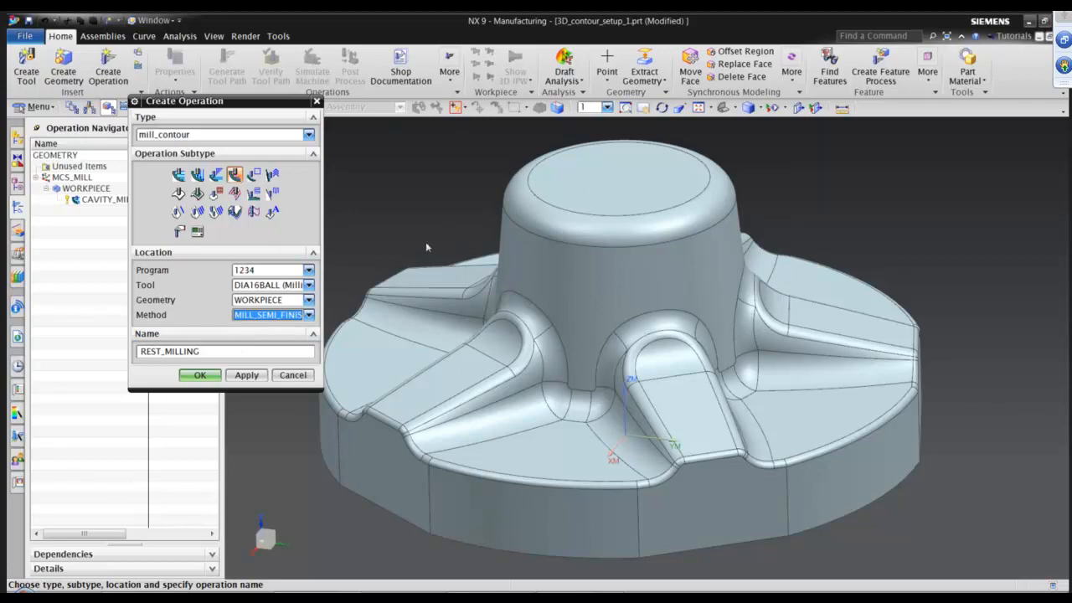
{"action": "left_click", "coordinate": [199, 375]}
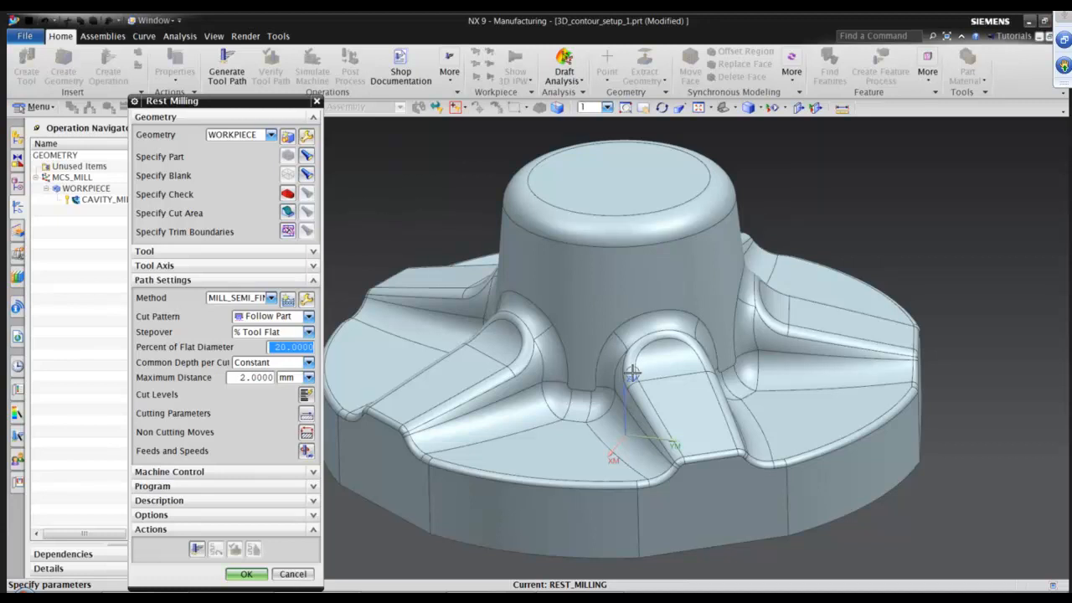
Set the rest milling cut pattern to Follow Periphery and the maximum distance per cut to 1 mm.
{"action": "middle_click_drag", "start_coordinate": [632, 375], "coordinate": [708, 415]}
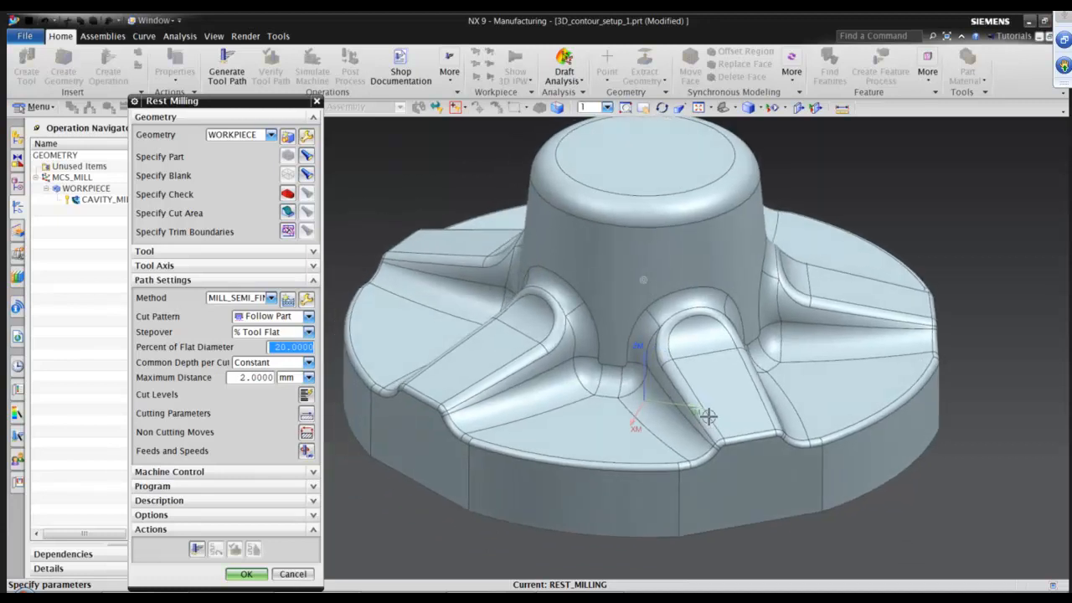
{"action": "left_click", "coordinate": [296, 321]}
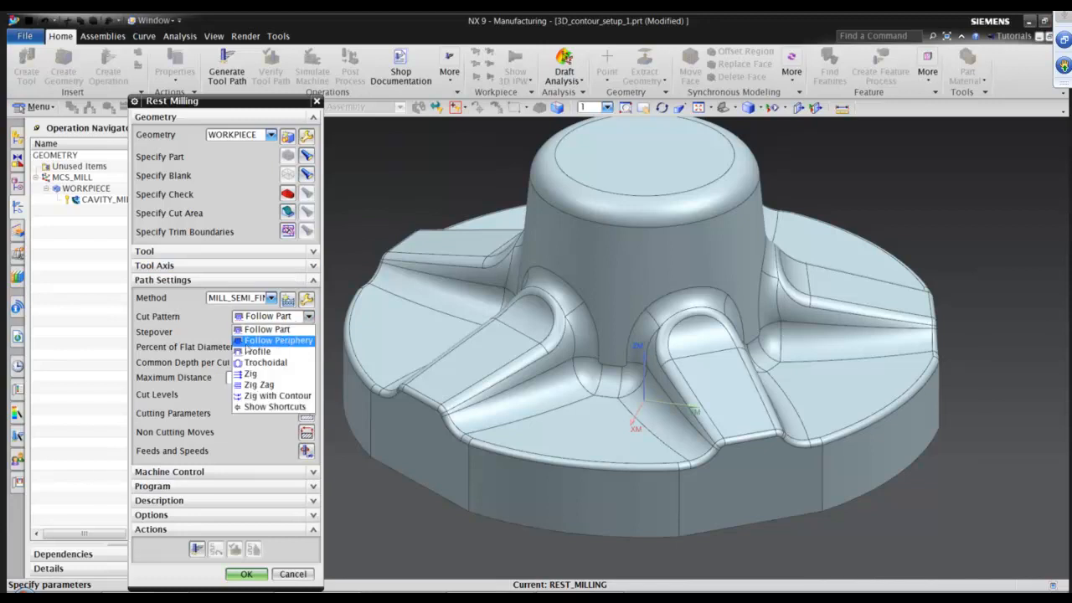
{"action": "left_click", "coordinate": [263, 341]}
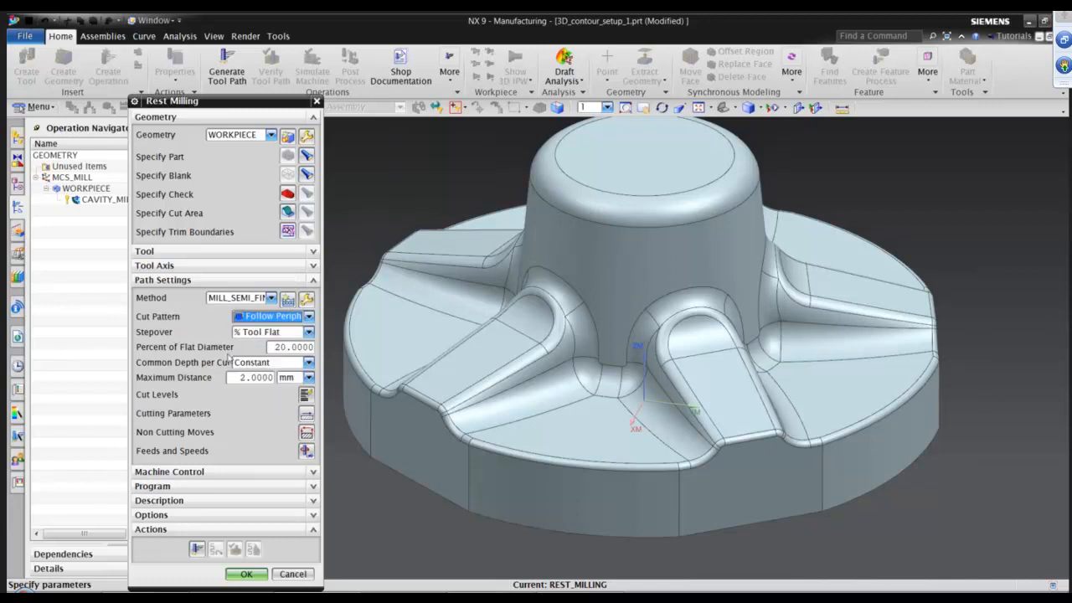
{"action": "double_click", "coordinate": [256, 378]}
{"action": "type", "text": "1"}
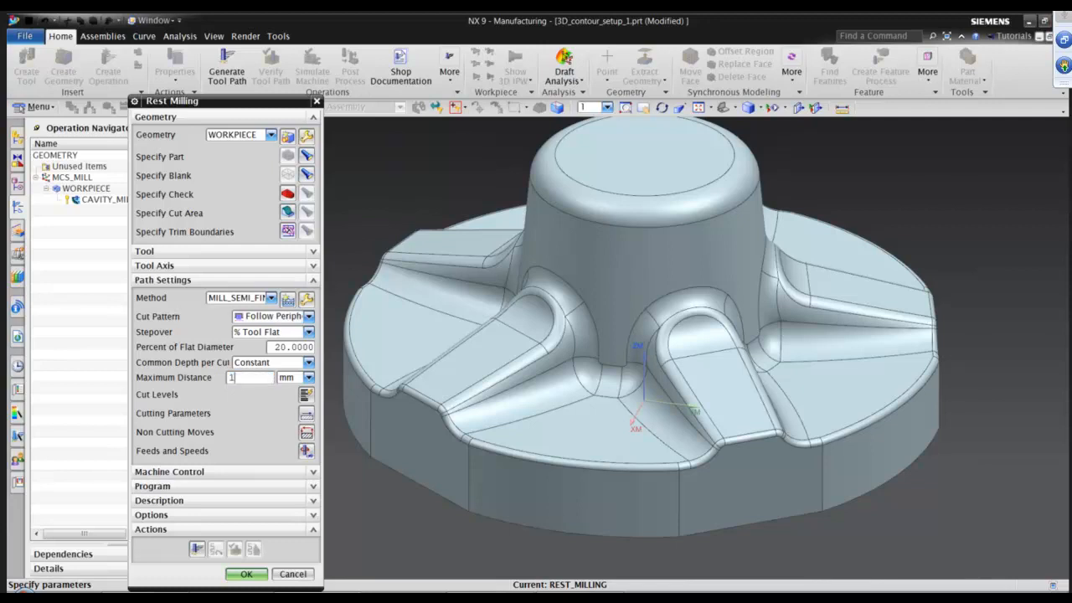
Generate the rest milling tool path.
{"action": "left_click", "coordinate": [293, 347]}
{"action": "middle_click_drag", "start_coordinate": [613, 423], "coordinate": [653, 400]}
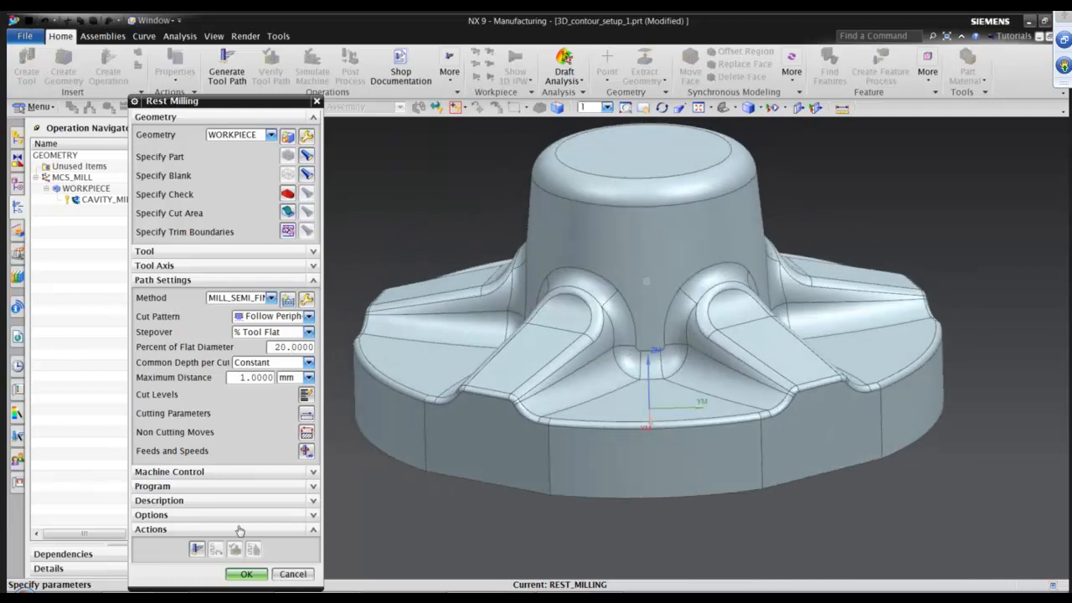
{"action": "left_click", "coordinate": [197, 549]}
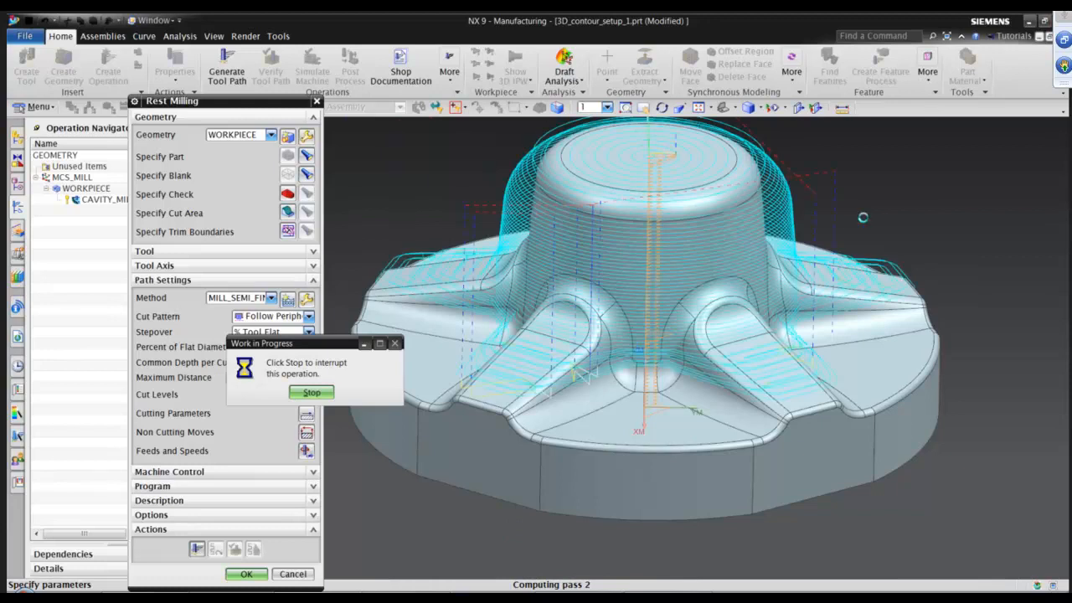
Accept the Rest Milling operation and inspect its tool path around the part from several viewing angles.
{"action": "left_click", "coordinate": [247, 576]}
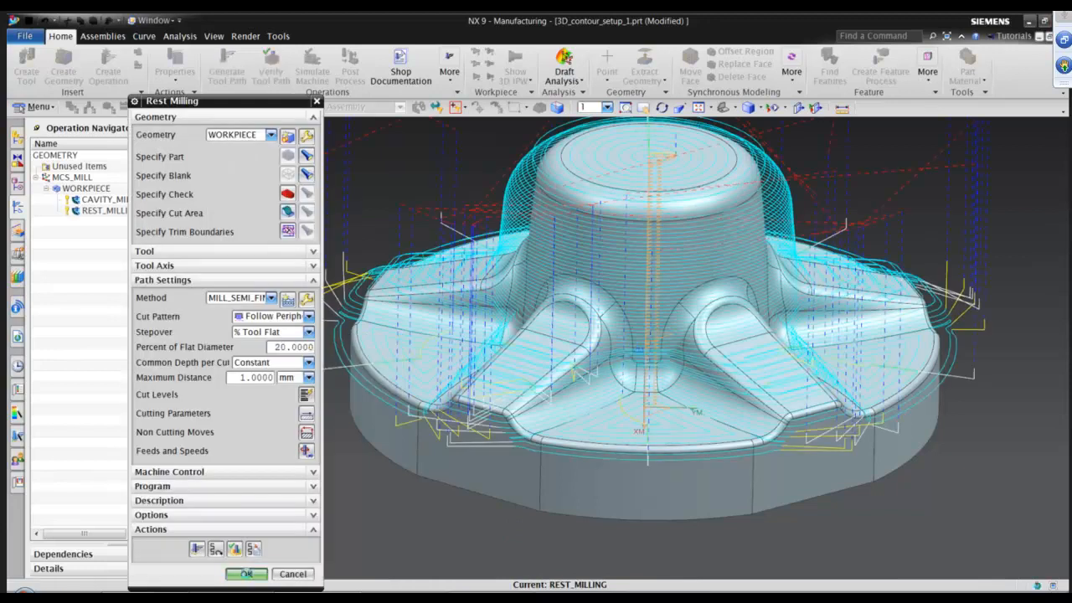
{"action": "scroll", "coordinate": [801, 359], "scroll_direction": "up", "scroll_amount": 3}
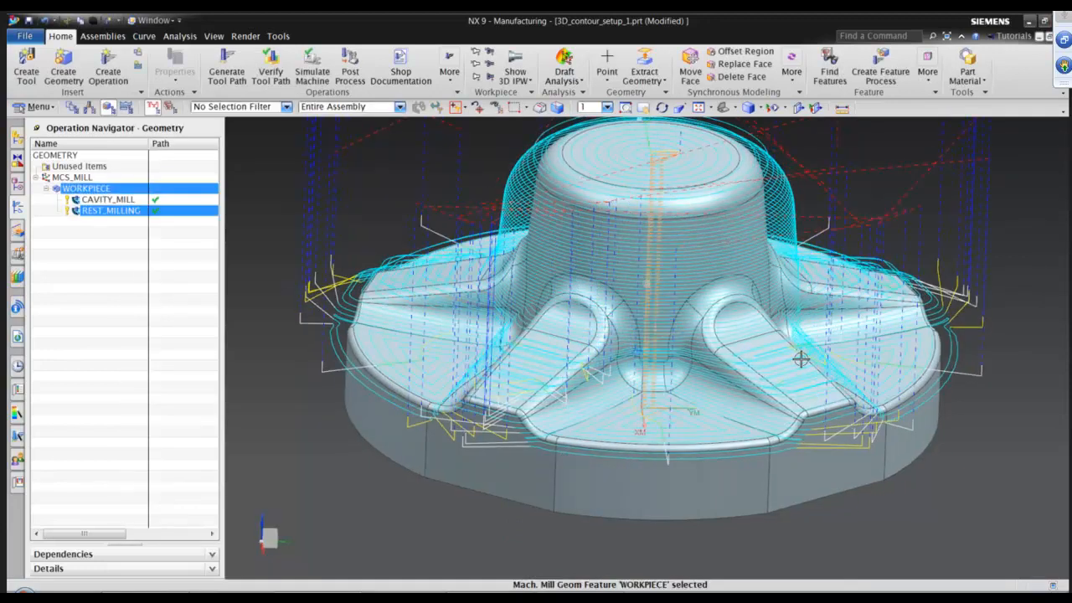
{"action": "scroll", "coordinate": [409, 146], "scroll_direction": "up", "scroll_amount": 1}
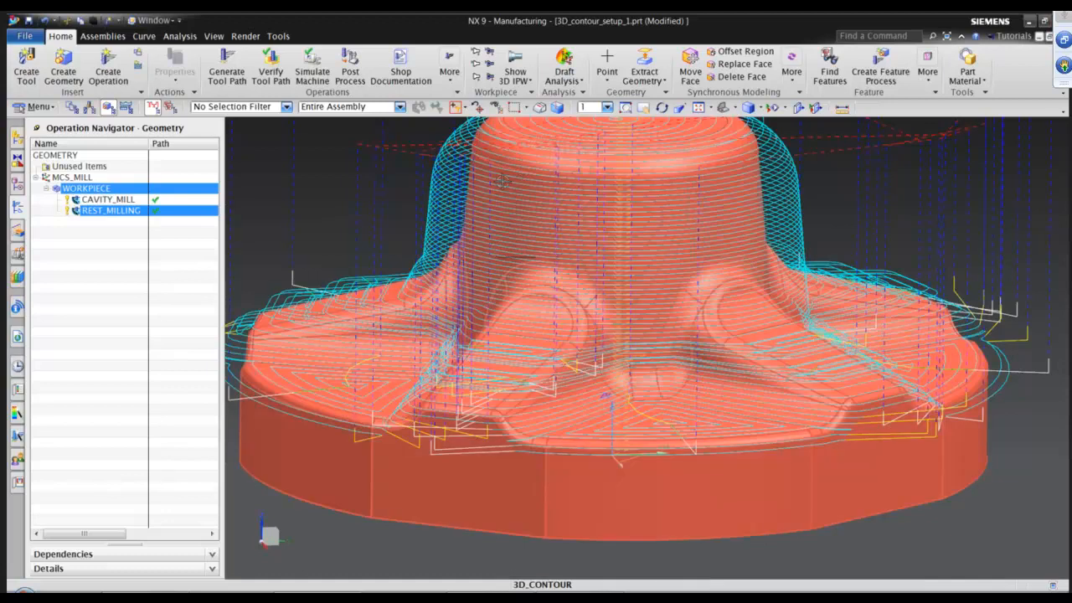
{"action": "mouse_move", "coordinate": [503, 181]}
{"action": "middle_mouse_down"}
{"action": "mouse_move", "coordinate": [512, 200]}
{"action": "mouse_move", "coordinate": [521, 193]}
{"action": "middle_mouse_up"}
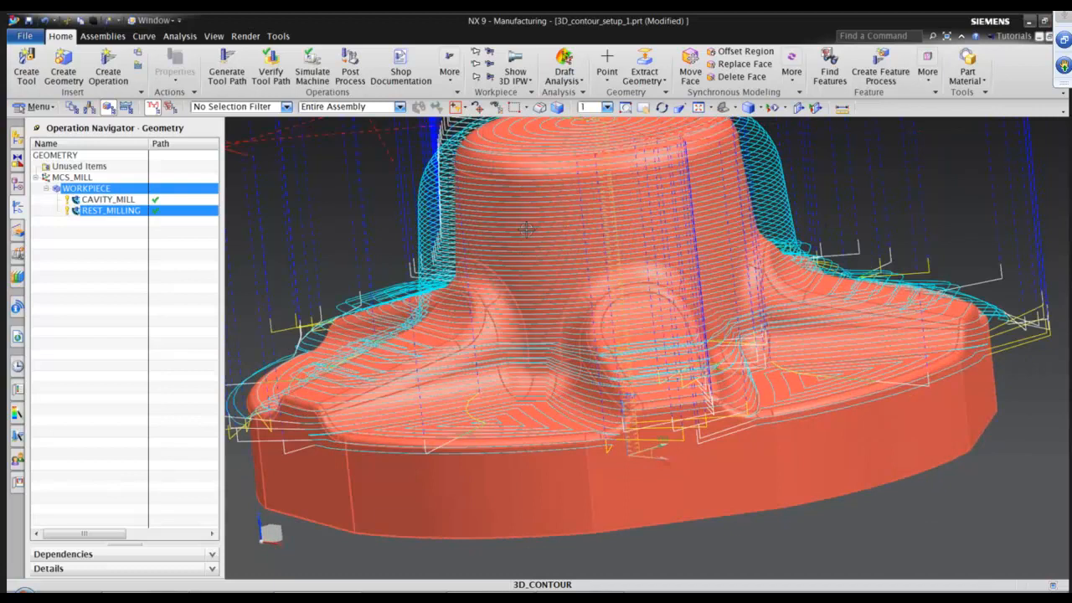
{"action": "mouse_move", "coordinate": [548, 302]}
{"action": "middle_mouse_down"}
{"action": "mouse_move", "coordinate": [542, 317]}
{"action": "mouse_move", "coordinate": [545, 198]}
{"action": "middle_mouse_up"}
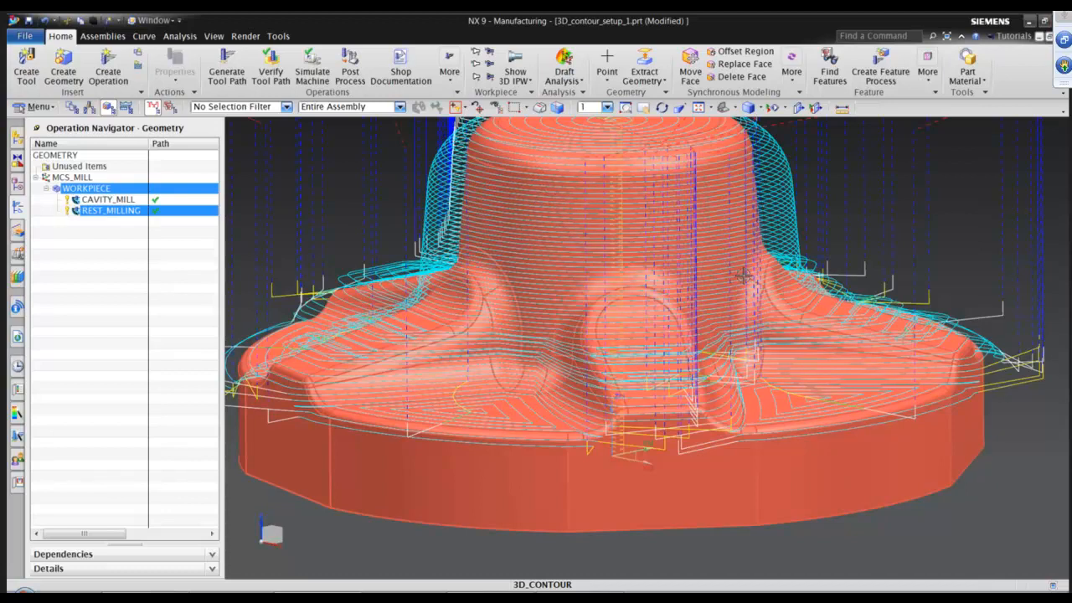
{"action": "scroll", "coordinate": [788, 306], "scroll_direction": "down", "scroll_amount": 3}
{"action": "middle_click_drag", "start_coordinate": [549, 186], "coordinate": [573, 197]}
{"action": "scroll", "coordinate": [826, 357], "scroll_direction": "up", "scroll_amount": 3}
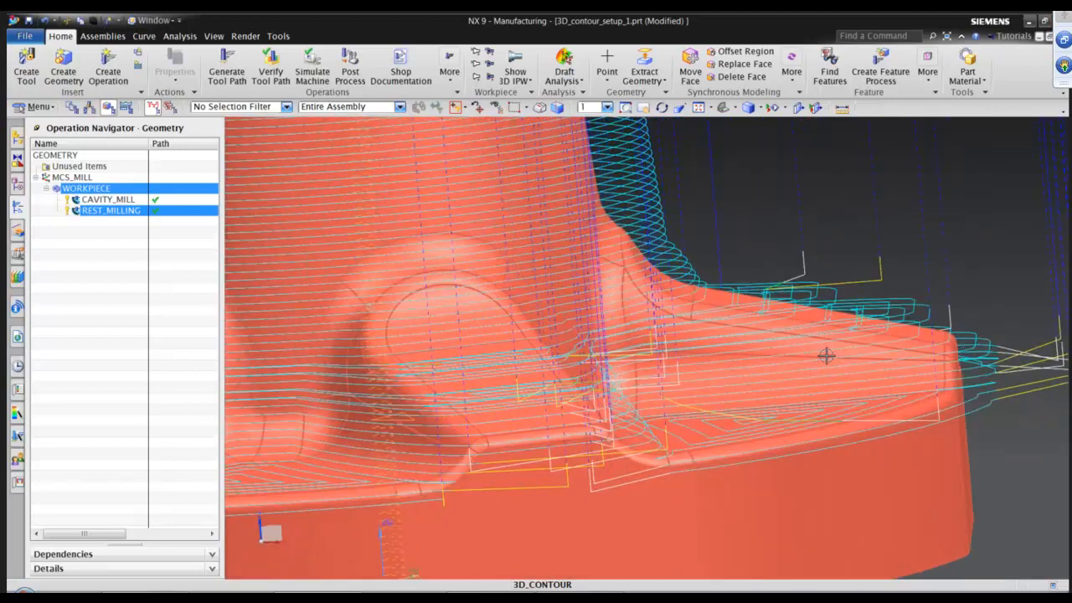
{"action": "middle_click_drag", "start_coordinate": [830, 354], "coordinate": [721, 253]}
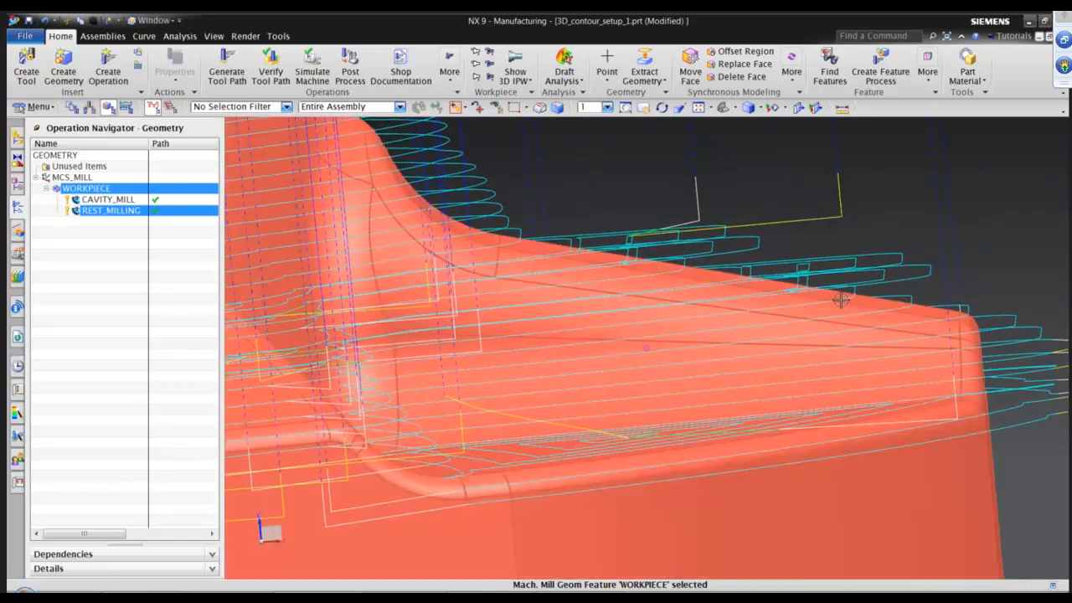
{"action": "middle_click_drag", "start_coordinate": [837, 299], "coordinate": [694, 270]}
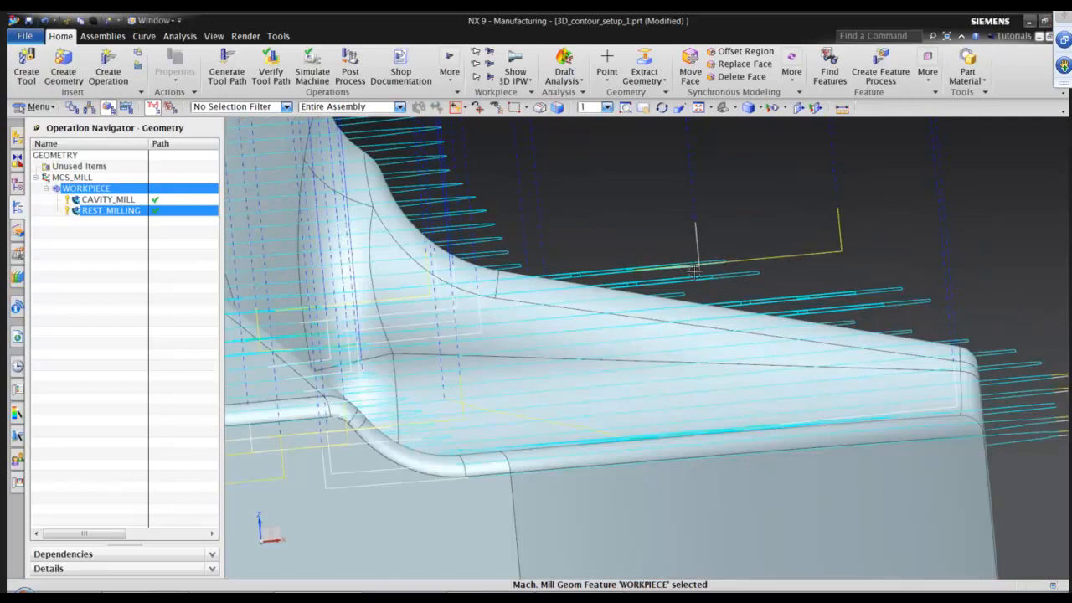
{"action": "mouse_move", "coordinate": [769, 309]}
{"action": "middle_mouse_down"}
{"action": "mouse_move", "coordinate": [701, 369]}
{"action": "mouse_move", "coordinate": [797, 333]}
{"action": "mouse_move", "coordinate": [757, 235]}
{"action": "mouse_move", "coordinate": [698, 224]}
{"action": "mouse_move", "coordinate": [665, 304]}
{"action": "mouse_move", "coordinate": [680, 197]}
{"action": "mouse_move", "coordinate": [582, 410]}
{"action": "middle_mouse_up"}
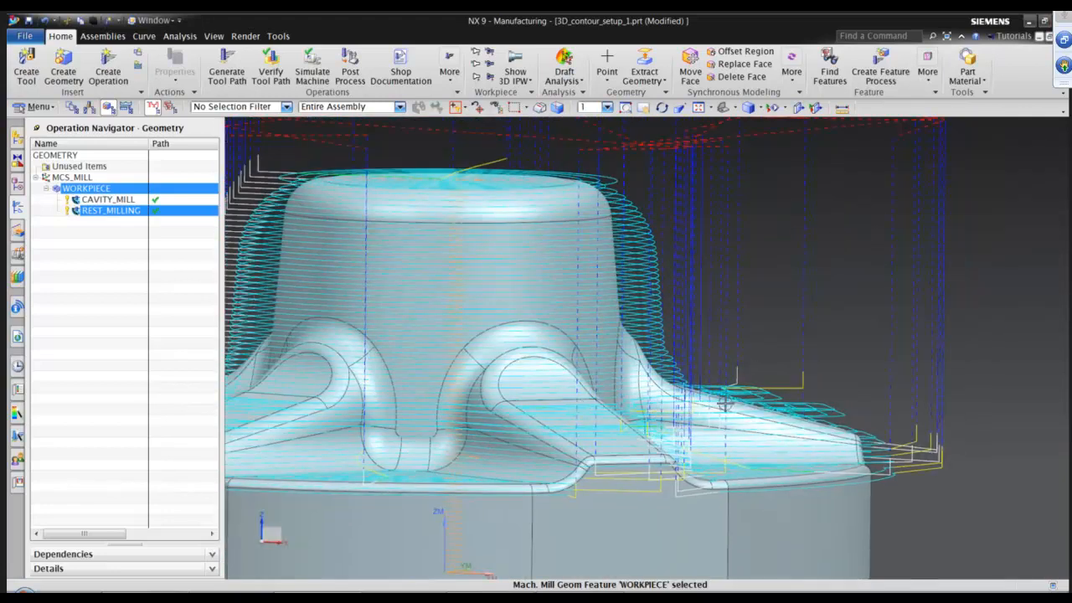
{"action": "middle_click_drag", "start_coordinate": [726, 404], "coordinate": [728, 321]}
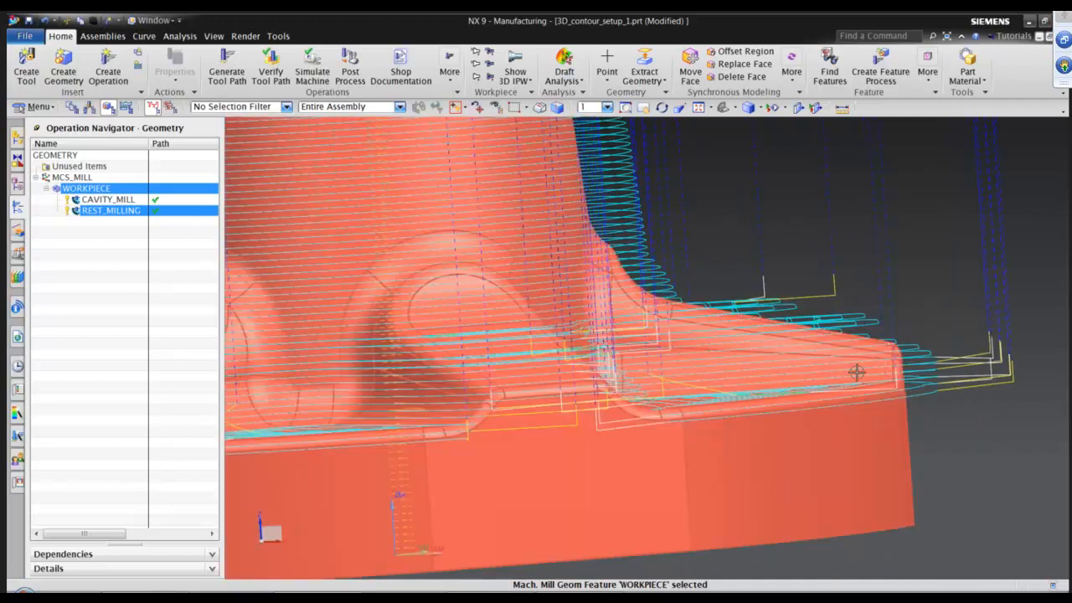
{"action": "middle_click_drag", "start_coordinate": [841, 374], "coordinate": [792, 380]}
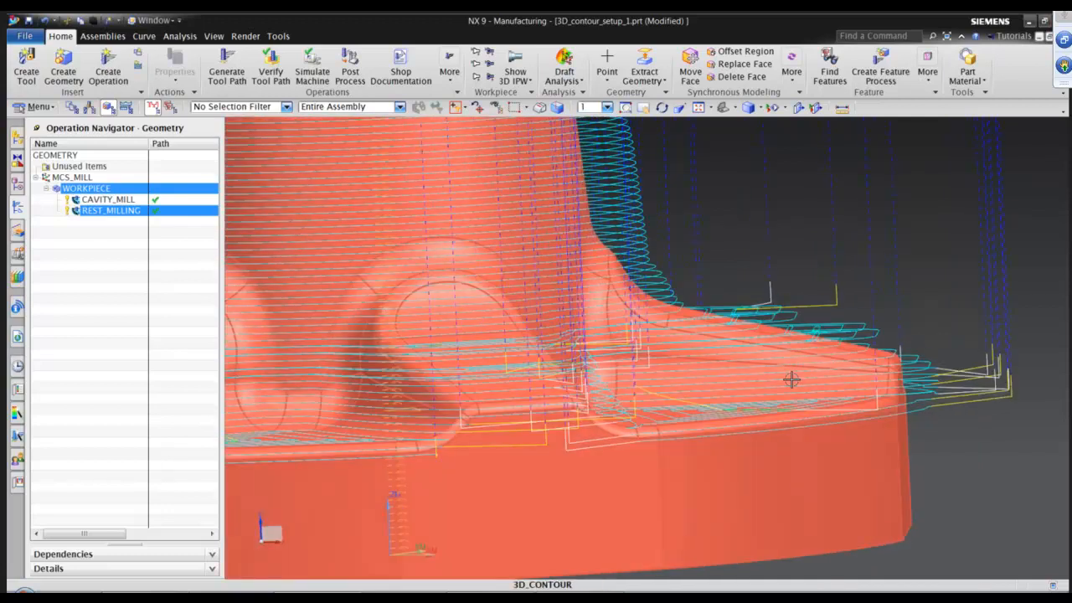
{"action": "mouse_move", "coordinate": [800, 331]}
{"action": "middle_mouse_down"}
{"action": "mouse_move", "coordinate": [735, 287]}
{"action": "mouse_move", "coordinate": [696, 367]}
{"action": "middle_mouse_up"}
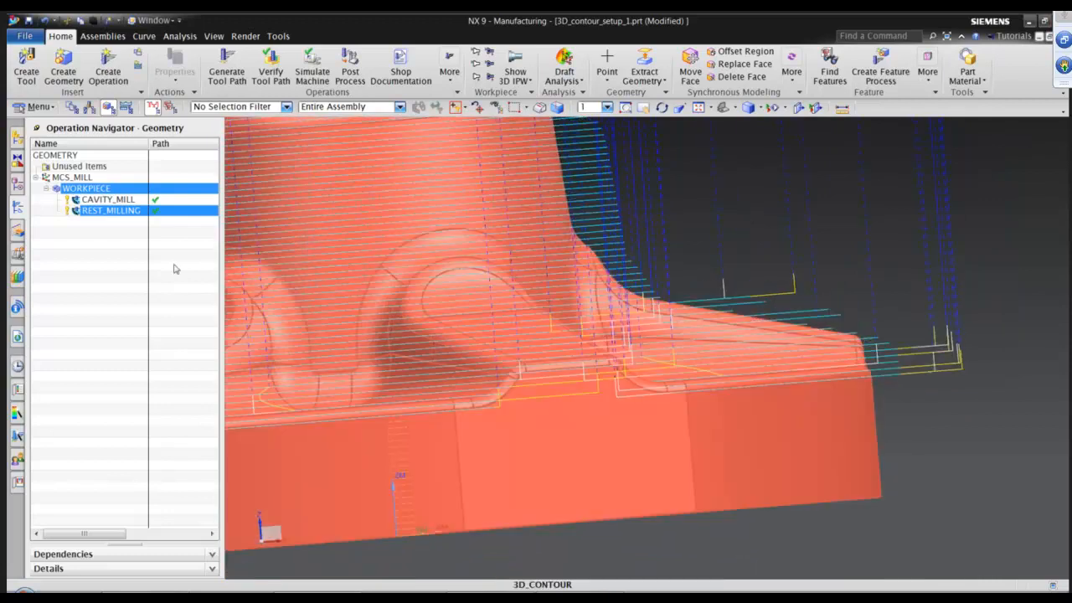
{"action": "scroll", "coordinate": [821, 359], "scroll_direction": "down", "scroll_amount": 3}
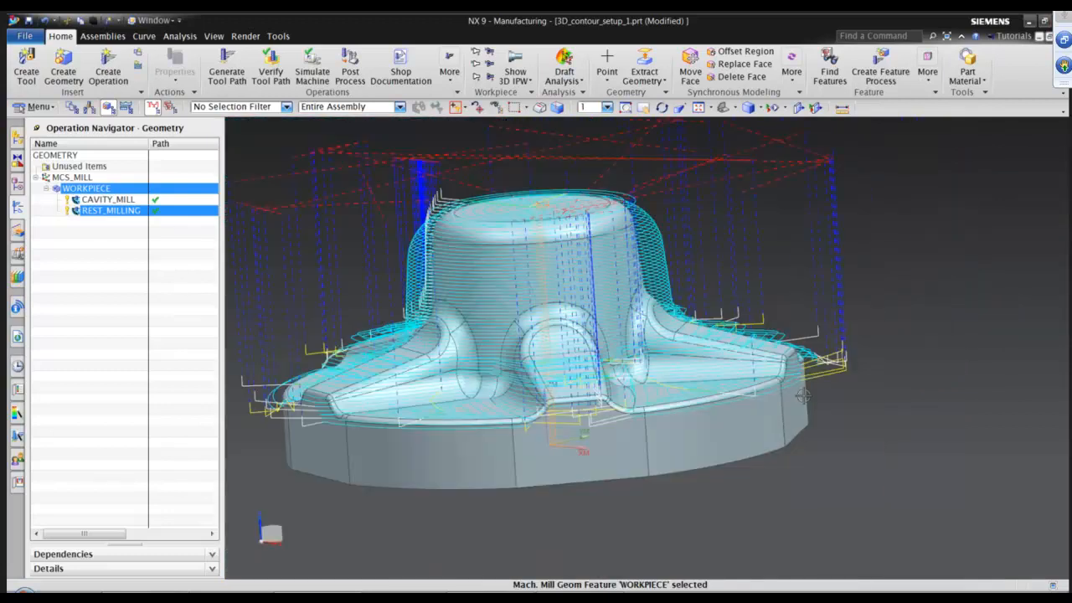
Open tool path verification for the rest milling operation and play the 3D Dynamic material removal at animation speed 5.
{"action": "left_click", "coordinate": [271, 60]}
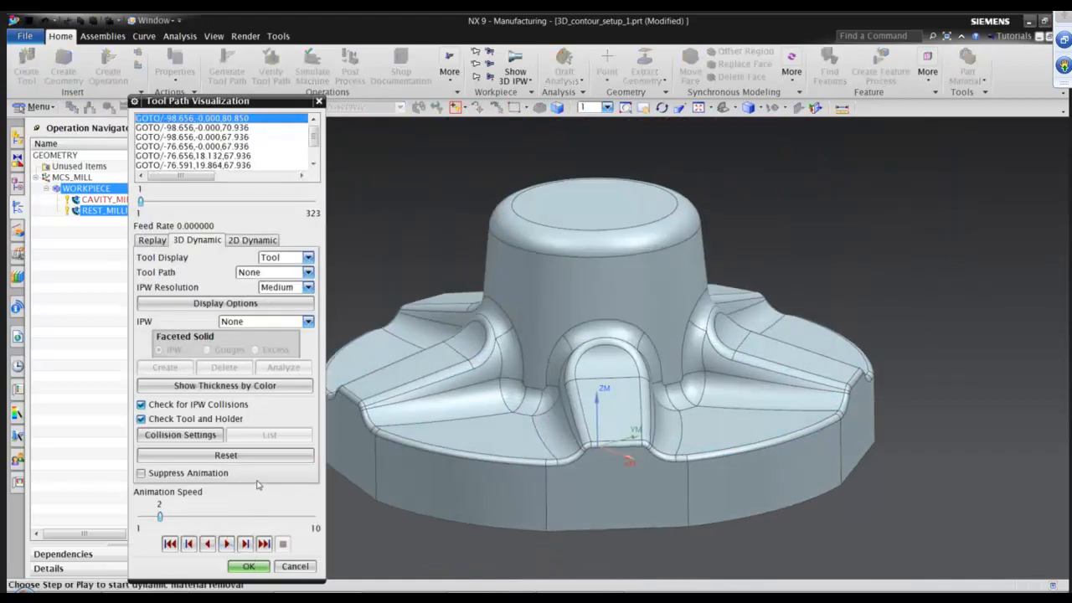
{"action": "left_click", "coordinate": [295, 566]}
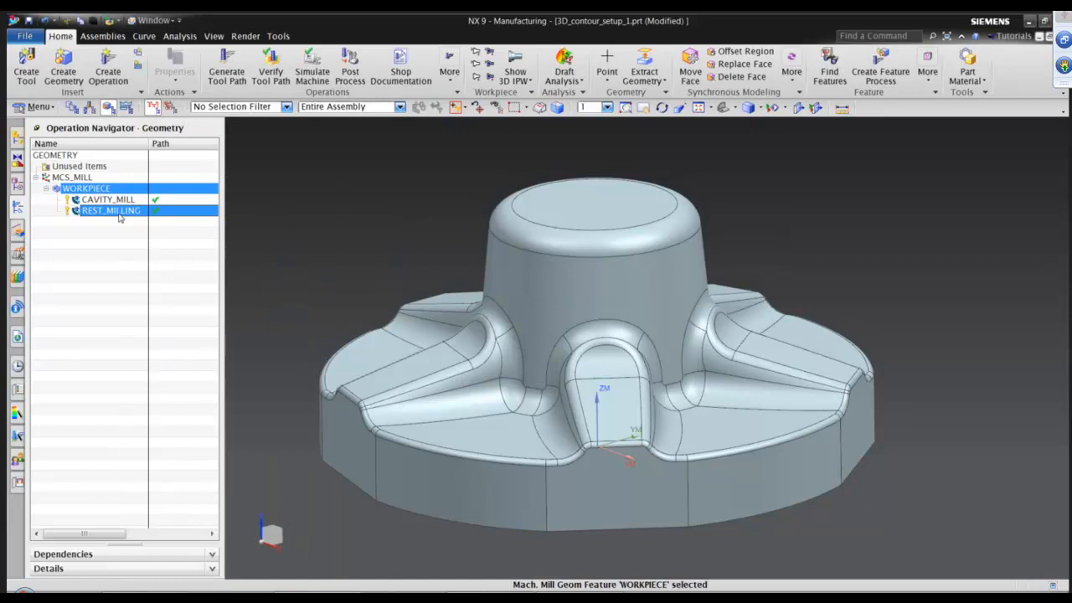
{"action": "left_click", "coordinate": [120, 217]}
{"action": "left_click", "coordinate": [271, 62]}
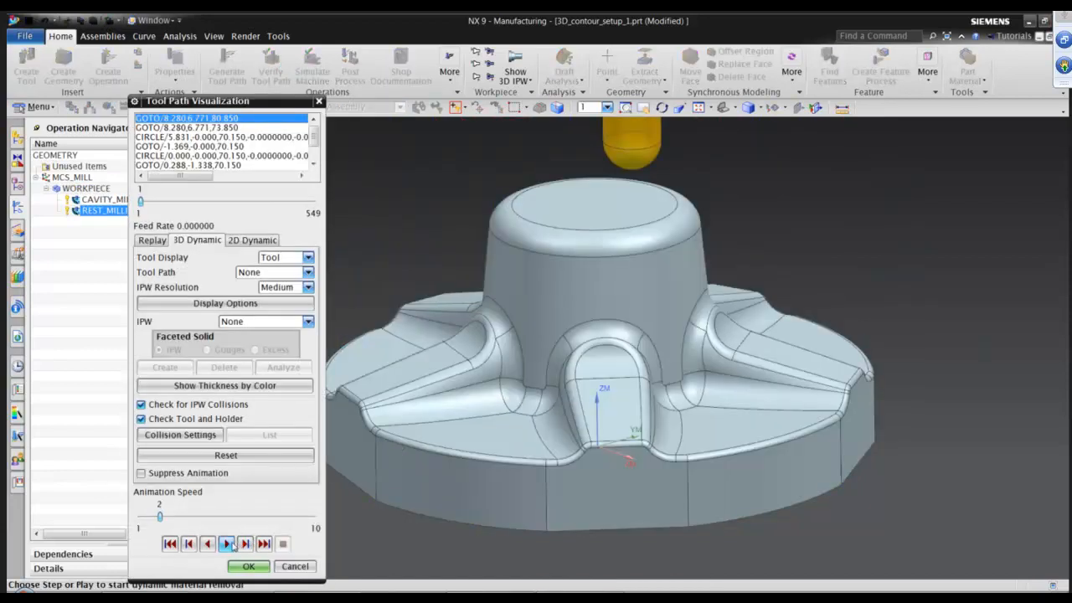
{"action": "left_click", "coordinate": [226, 544]}
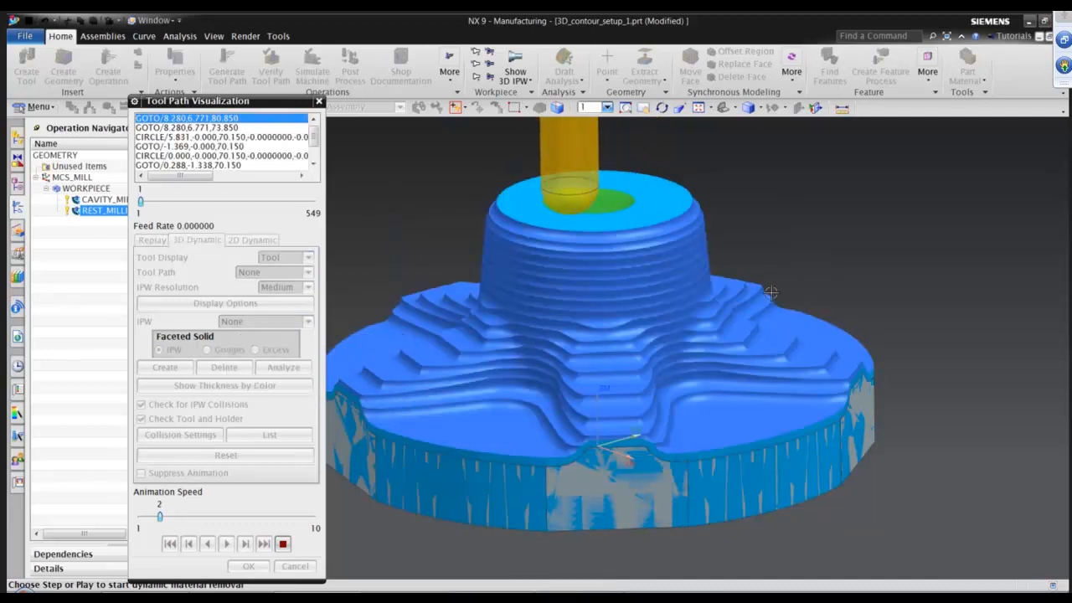
{"action": "middle_click_drag", "start_coordinate": [792, 347], "coordinate": [690, 250]}
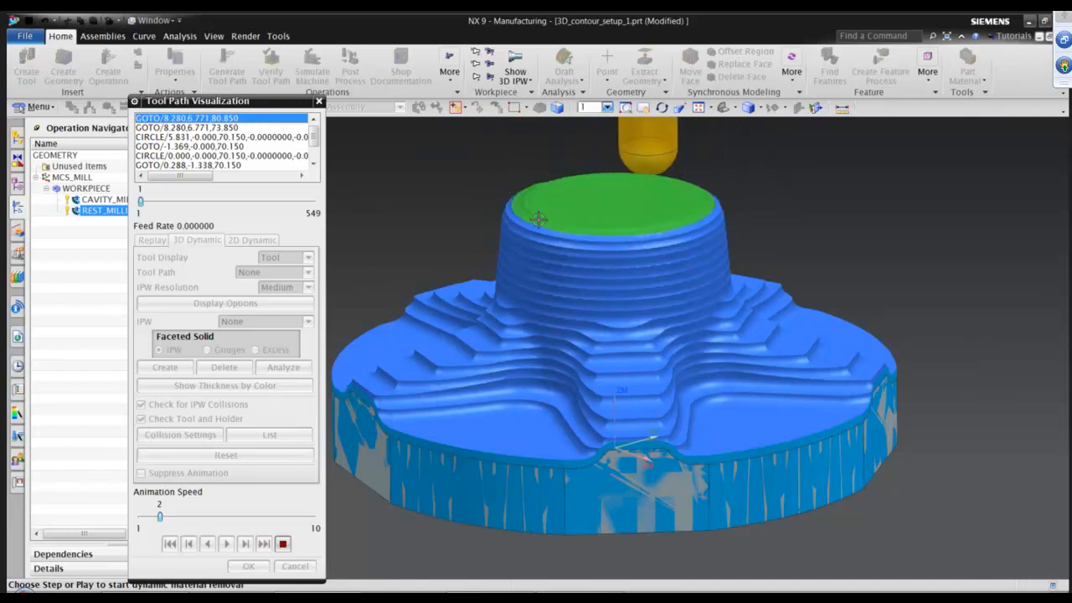
{"action": "left_click", "coordinate": [242, 519]}
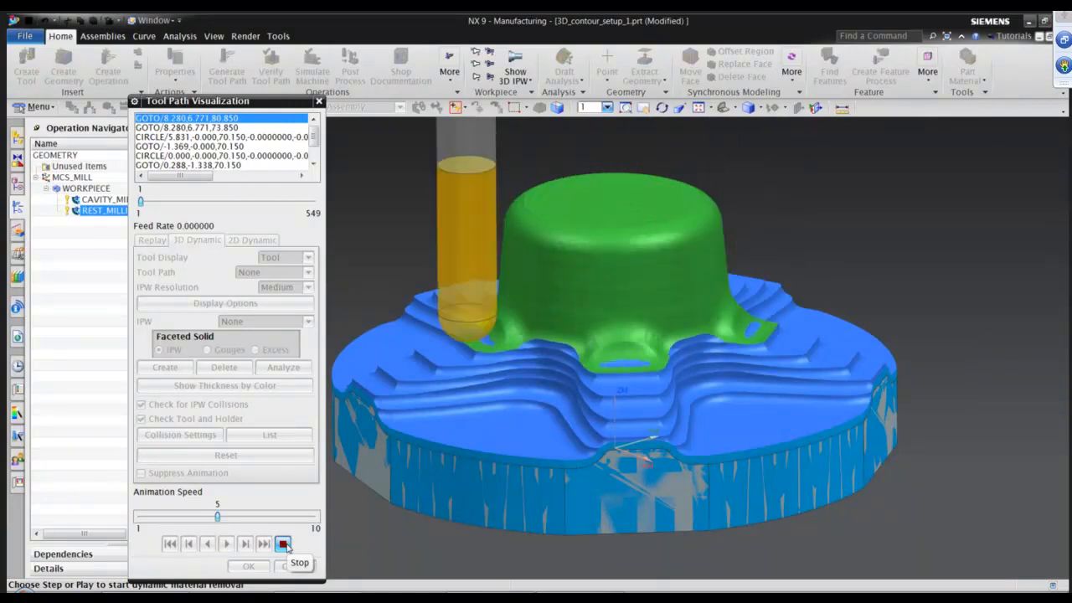
Restart the 3D Dynamic playback at a slow speed, then raise the animation speed to 9 until it finishes.
{"action": "left_click", "coordinate": [283, 544]}
{"action": "left_click_drag", "start_coordinate": [217, 518], "coordinate": [179, 517]}
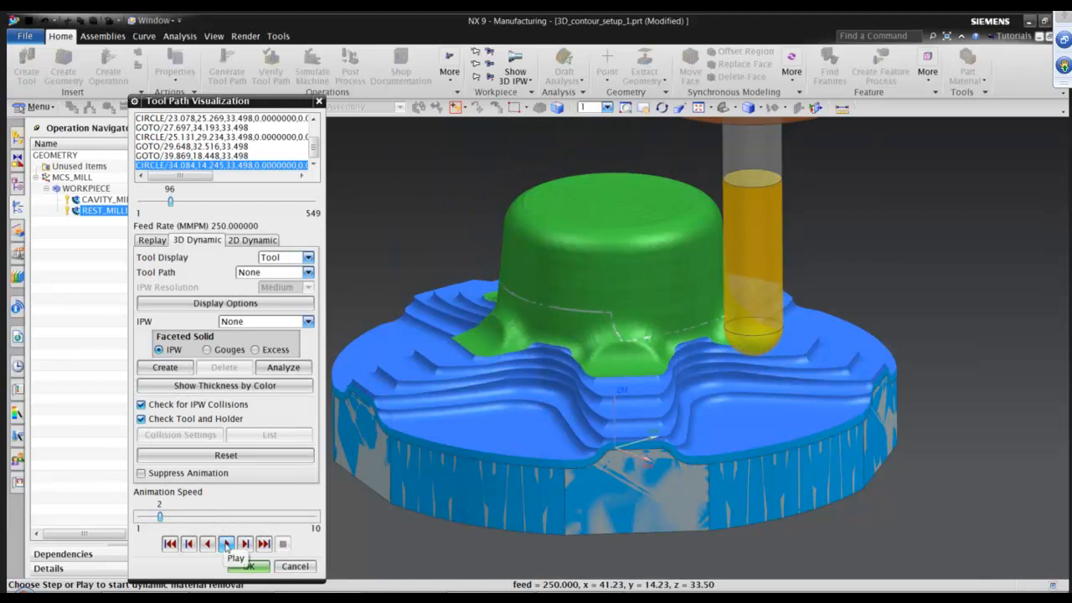
{"action": "left_click", "coordinate": [226, 544]}
{"action": "middle_click_drag", "start_coordinate": [457, 470], "coordinate": [570, 453]}
{"action": "scroll", "coordinate": [570, 452], "scroll_direction": "up", "scroll_amount": 1}
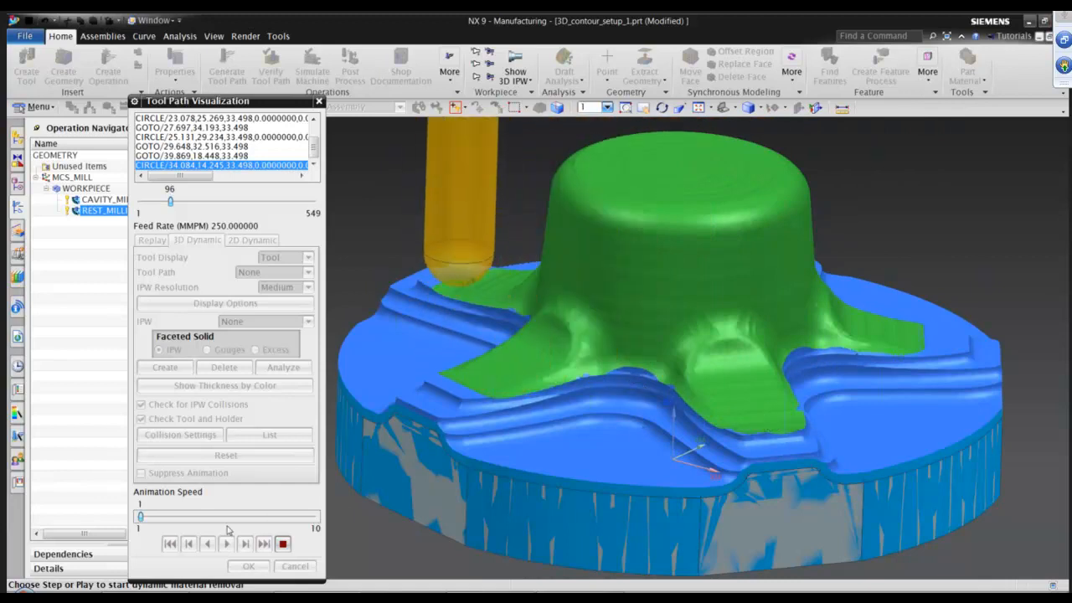
{"action": "left_click", "coordinate": [251, 519]}
{"action": "left_click", "coordinate": [254, 516]}
{"action": "left_click", "coordinate": [254, 517]}
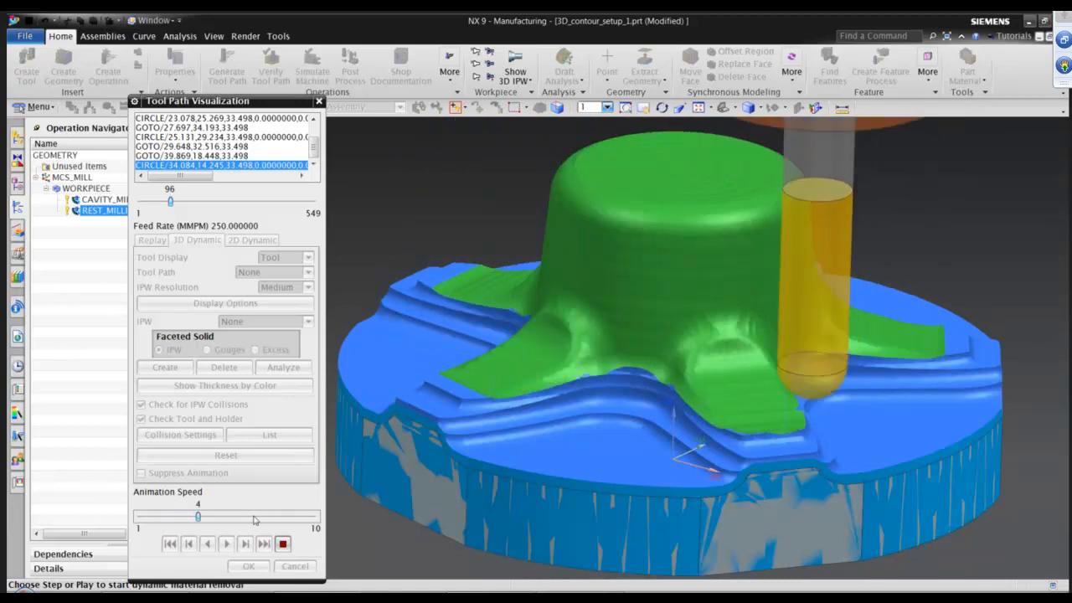
{"action": "left_click", "coordinate": [269, 518]}
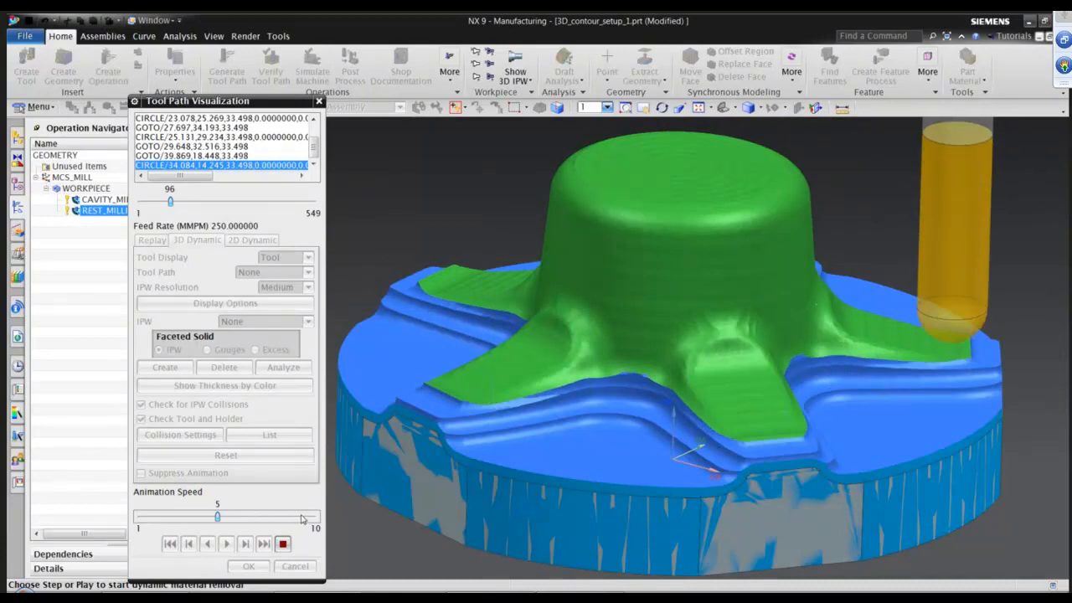
{"action": "left_click", "coordinate": [300, 518]}
{"action": "left_click", "coordinate": [301, 519]}
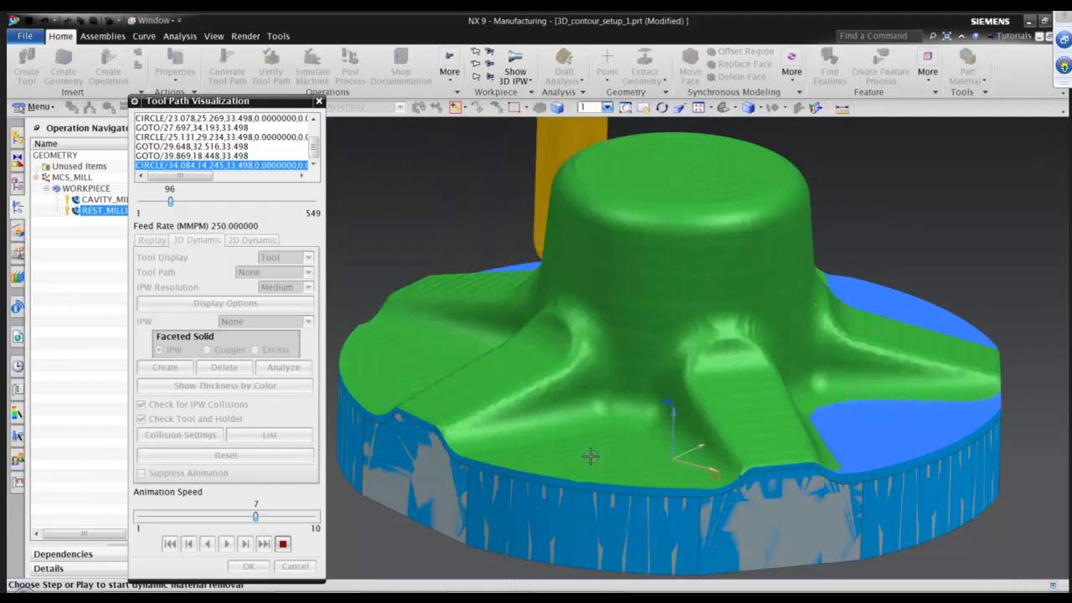
{"action": "left_click", "coordinate": [297, 517]}
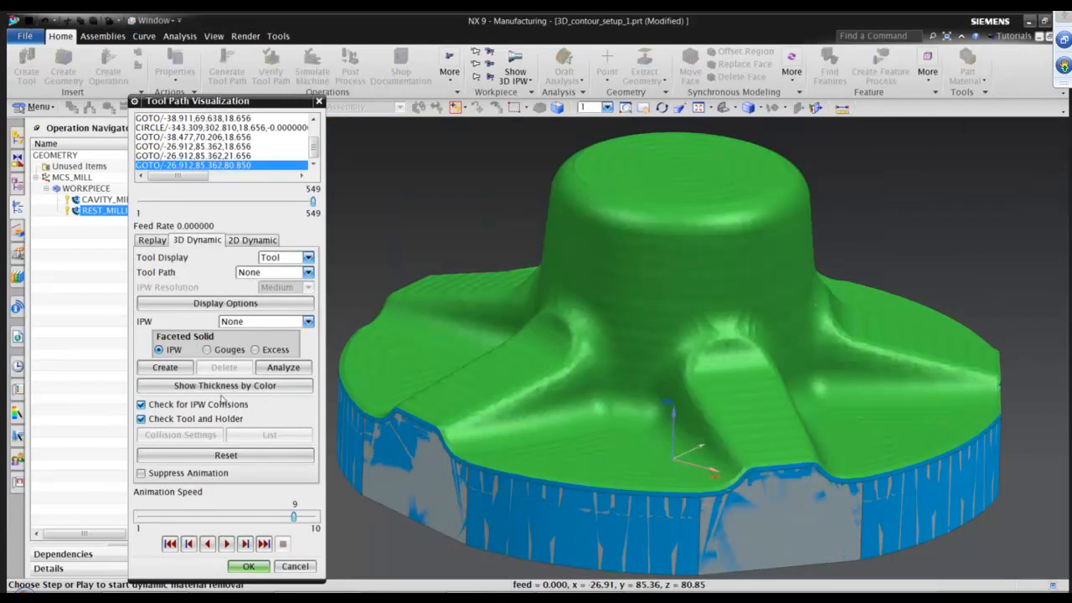
Show the in-process workpiece thickness by color and measure remaining stock at points on the central boss wall.
{"action": "left_click", "coordinate": [225, 386]}
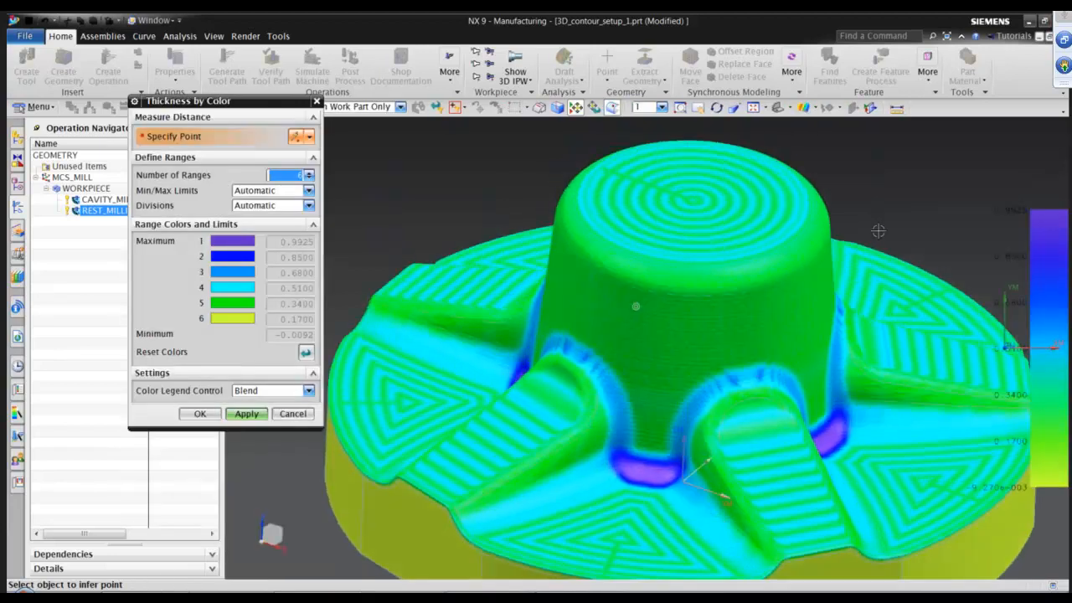
{"action": "scroll", "coordinate": [847, 273], "scroll_direction": "up", "scroll_amount": 1}
{"action": "middle_click_drag", "start_coordinate": [675, 323], "coordinate": [660, 248], "text": "shift"}
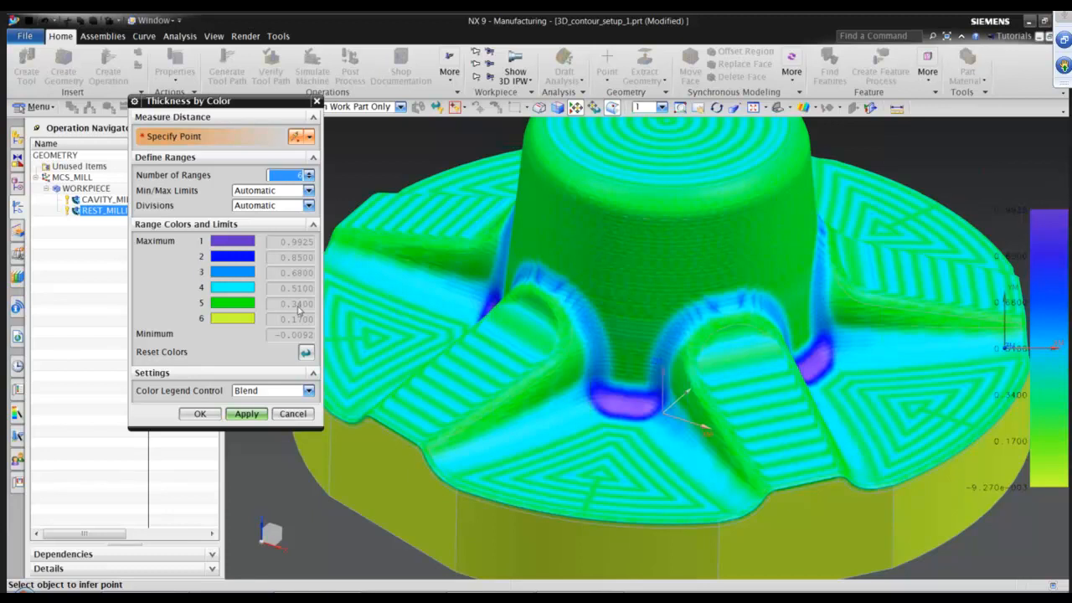
{"action": "middle_click_drag", "start_coordinate": [774, 309], "coordinate": [792, 275]}
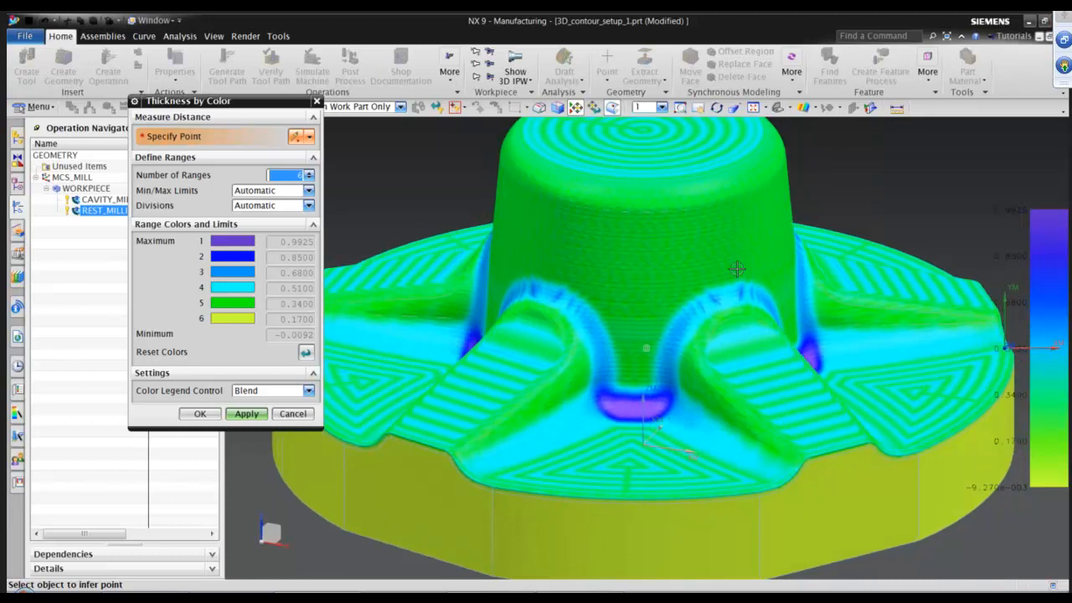
{"action": "middle_click_drag", "start_coordinate": [543, 256], "coordinate": [591, 256]}
{"action": "middle_click_drag", "start_coordinate": [668, 264], "coordinate": [489, 275]}
{"action": "left_click", "coordinate": [558, 234]}
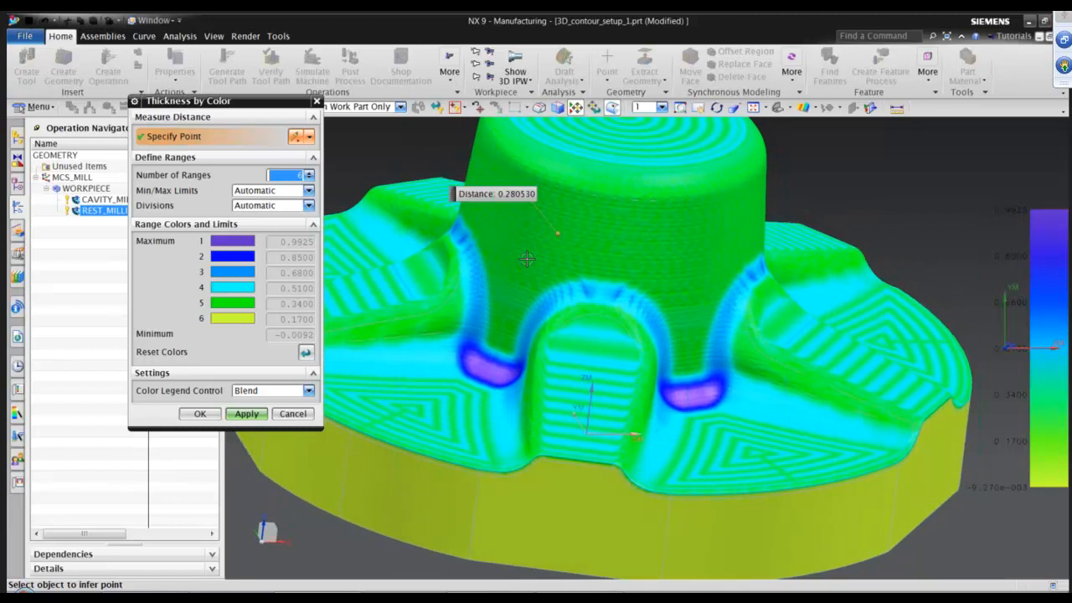
{"action": "left_click", "coordinate": [508, 251]}
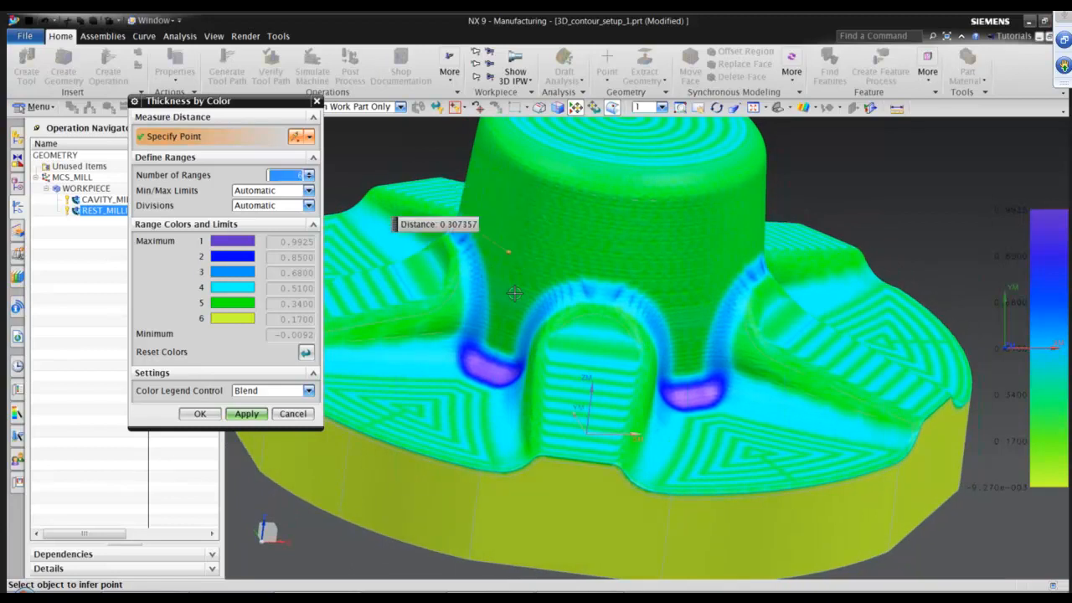
{"action": "left_click", "coordinate": [513, 291]}
Measure remaining stock at the fillet corners where the ribs meet the central boss.
{"action": "middle_click_drag", "start_coordinate": [581, 311], "coordinate": [774, 285]}
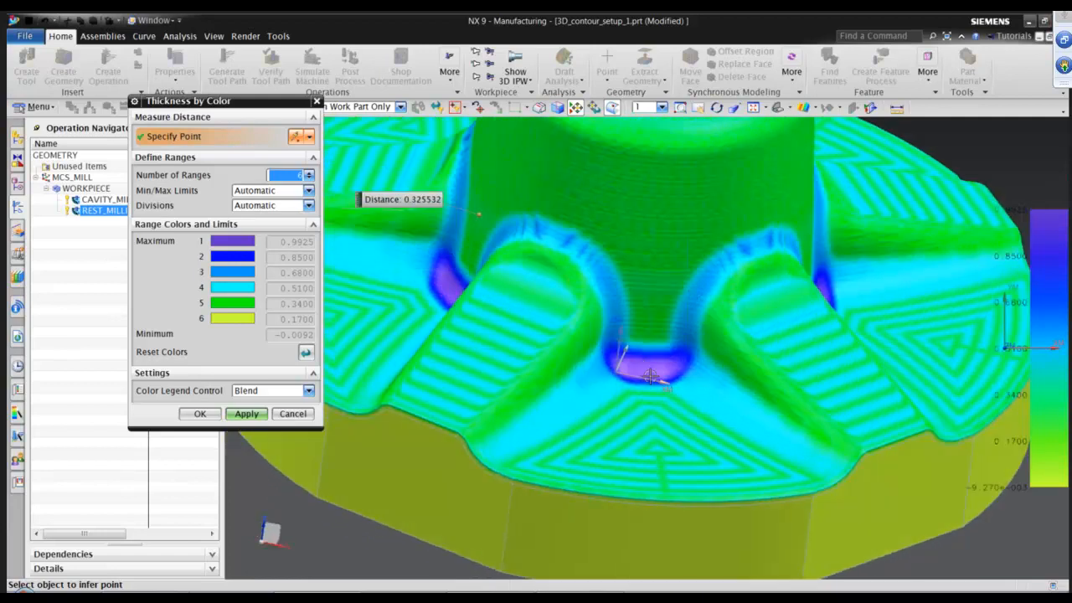
{"action": "left_click", "coordinate": [650, 368]}
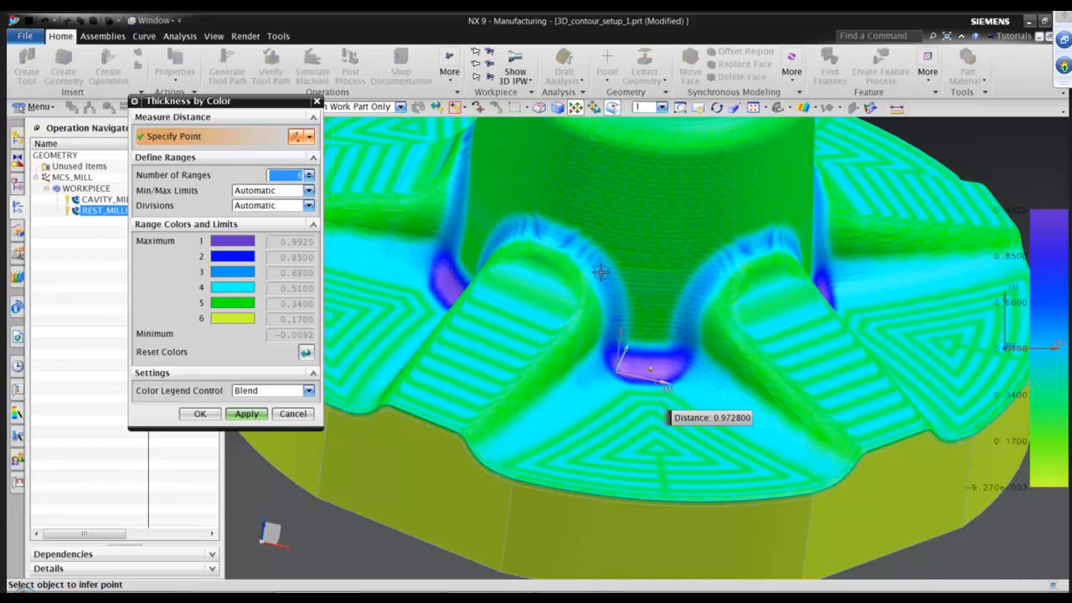
{"action": "middle_click_drag", "start_coordinate": [621, 330], "coordinate": [626, 235]}
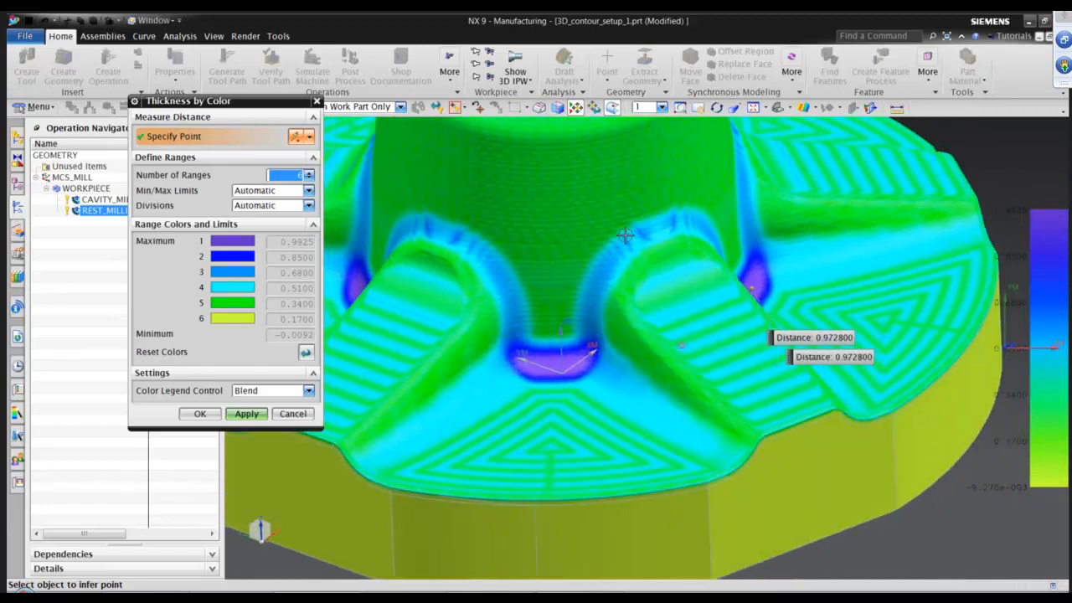
{"action": "middle_click_drag", "start_coordinate": [557, 282], "coordinate": [568, 284]}
{"action": "left_click", "coordinate": [517, 278]}
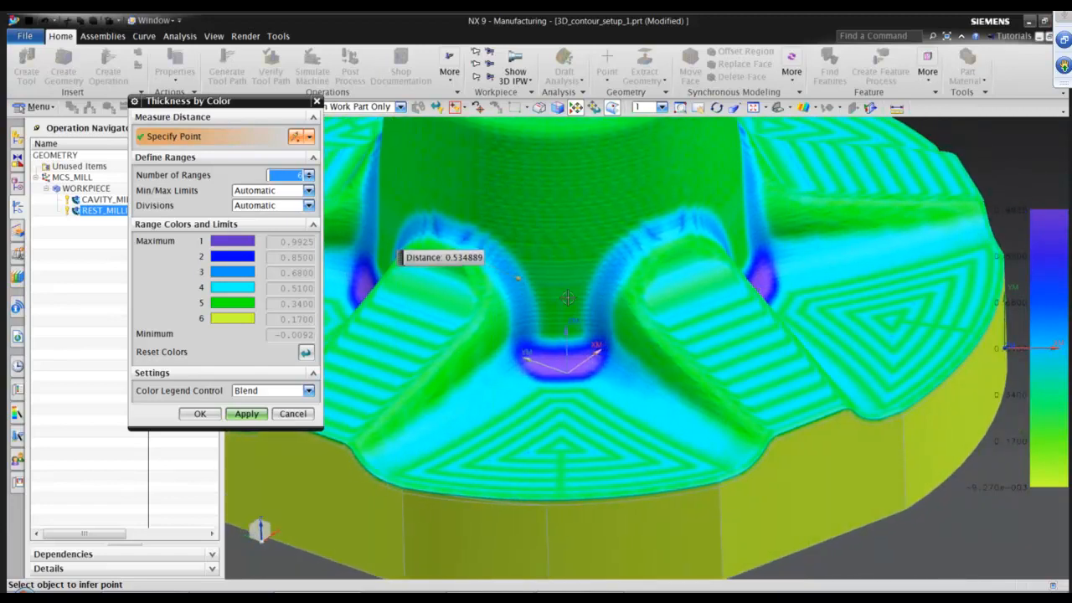
{"action": "middle_click_drag", "start_coordinate": [635, 328], "coordinate": [681, 388]}
{"action": "scroll", "coordinate": [641, 402], "scroll_direction": "down", "scroll_amount": 1}
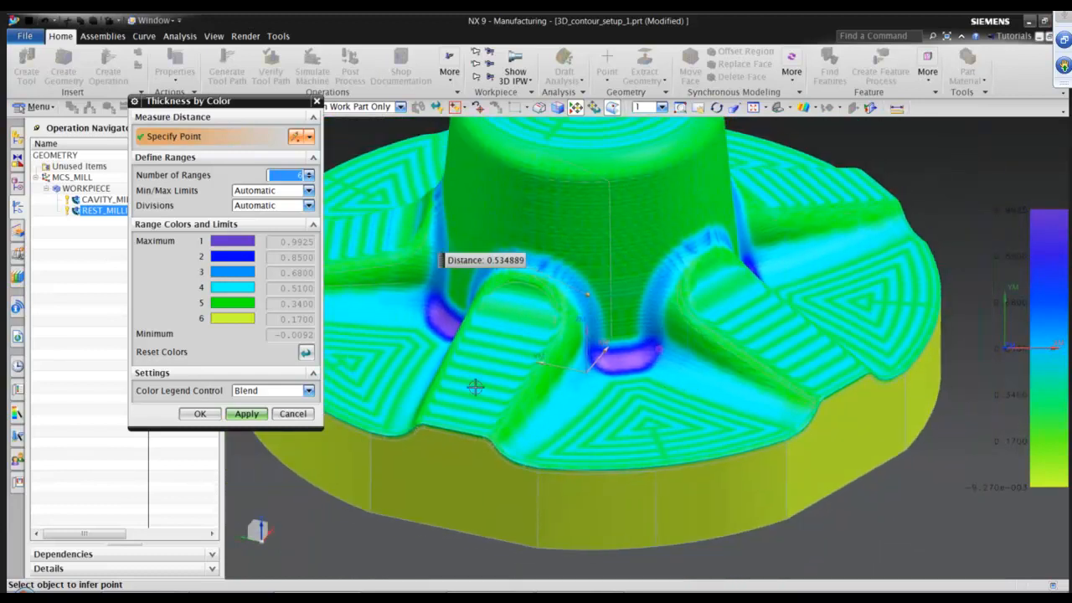
Measure remaining stock at another rib-to-boss fillet corner, then close the thickness display and tool path verification.
{"action": "middle_click_drag", "start_coordinate": [901, 320], "coordinate": [857, 342]}
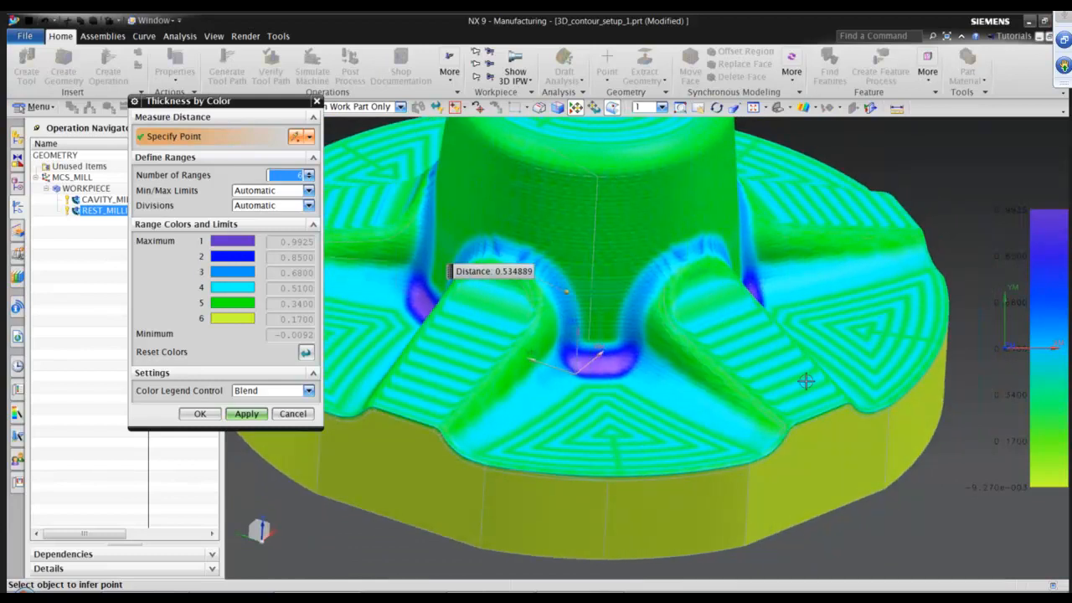
{"action": "middle_click_drag", "start_coordinate": [809, 383], "coordinate": [760, 323]}
{"action": "middle_click_drag", "start_coordinate": [812, 356], "coordinate": [744, 319]}
{"action": "middle_click_drag", "start_coordinate": [818, 401], "coordinate": [569, 277]}
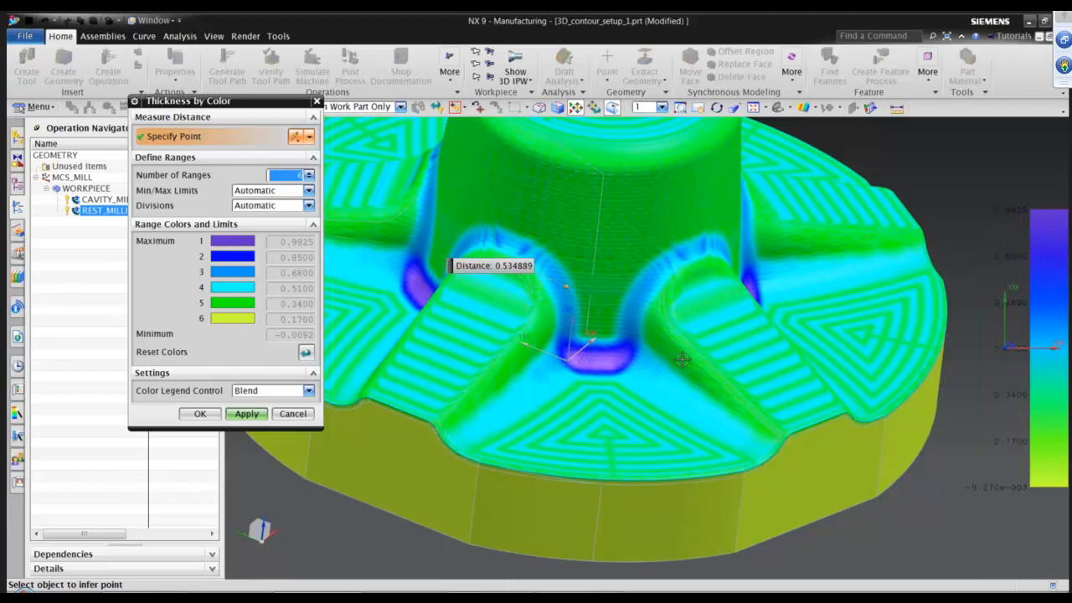
{"action": "mouse_move", "coordinate": [685, 358]}
{"action": "middle_mouse_down"}
{"action": "mouse_move", "coordinate": [701, 374]}
{"action": "mouse_move", "coordinate": [688, 376]}
{"action": "middle_mouse_up"}
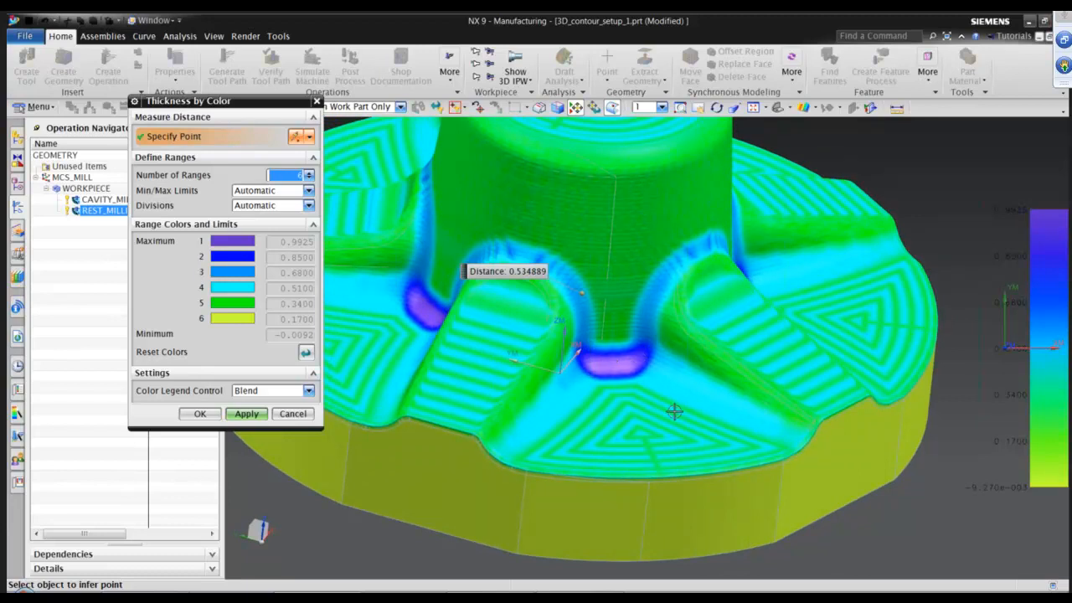
{"action": "scroll", "coordinate": [662, 369], "scroll_direction": "up", "scroll_amount": 3}
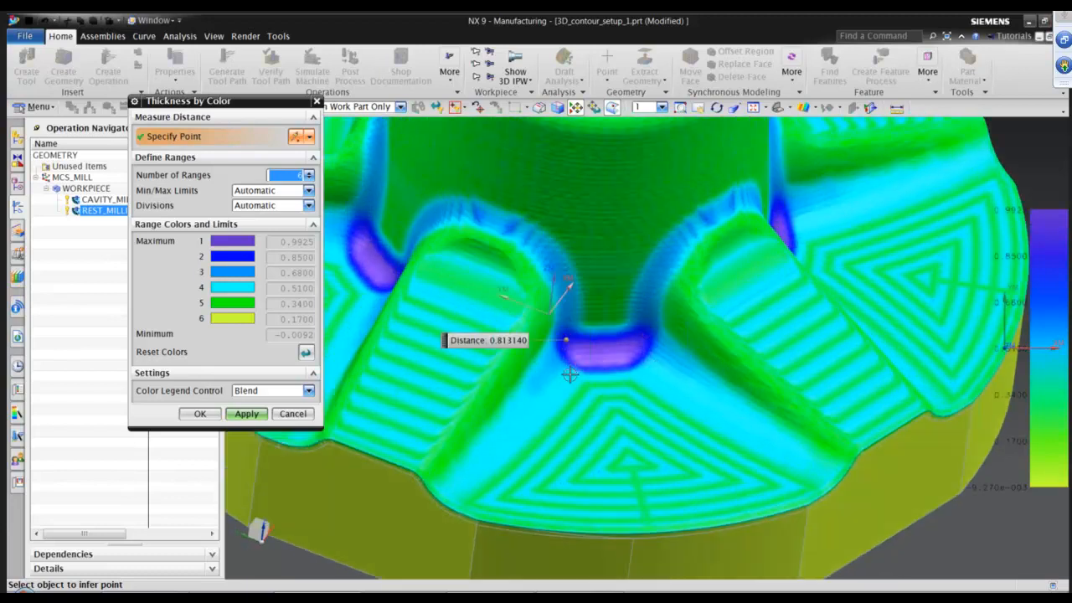
{"action": "left_click", "coordinate": [200, 414]}
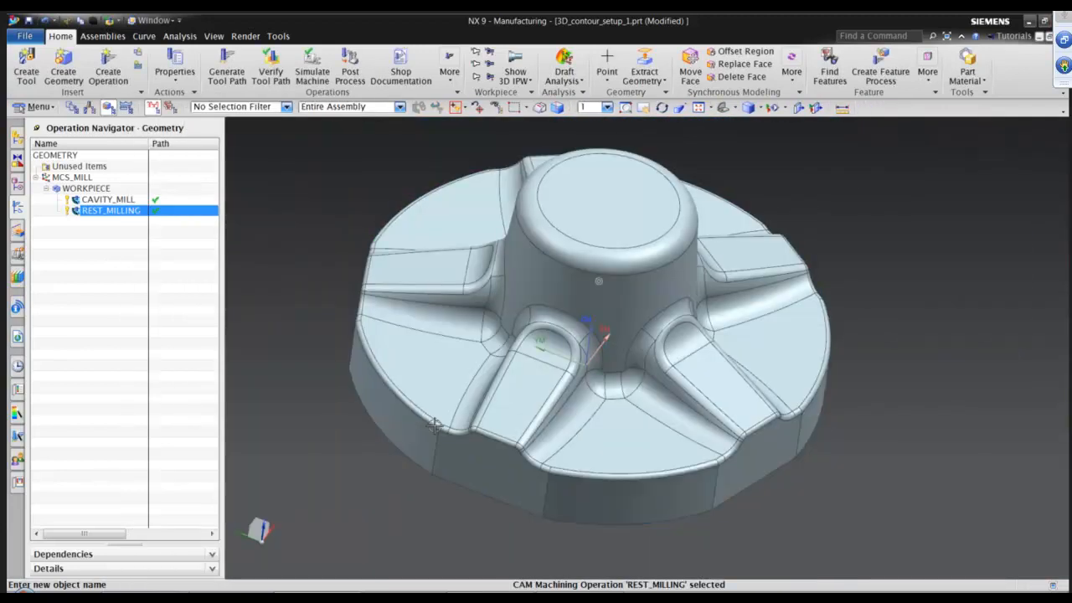
{"action": "key", "text": "End"}
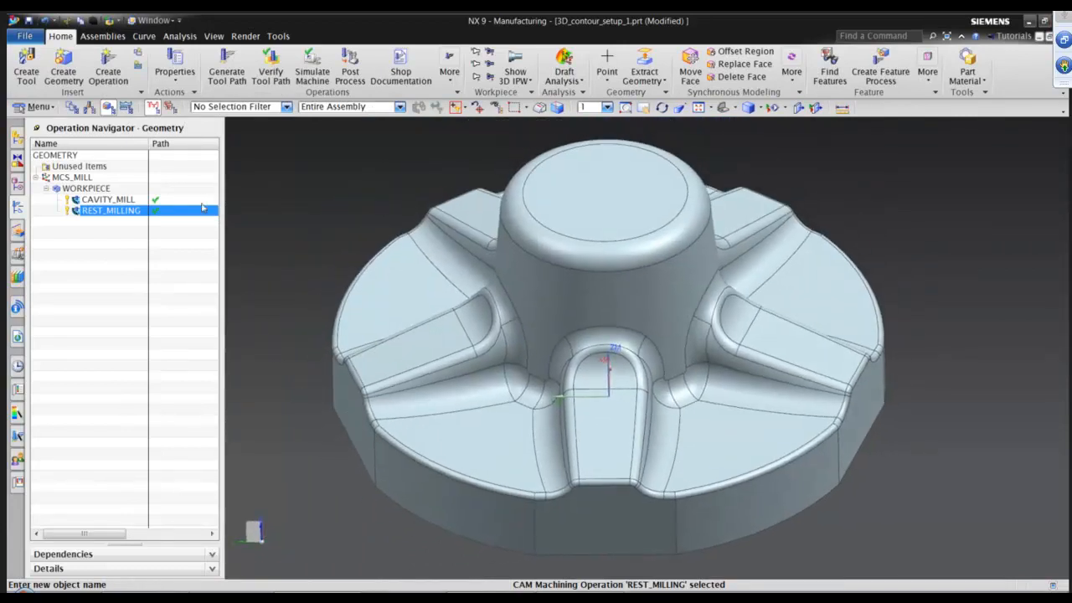
Create a Flowcut Reference Tool operation using tool DIA10BALL_SEMI, WORKPIECE geometry and the MILL_SEMI_FINISH method.
{"action": "left_click", "coordinate": [108, 63]}
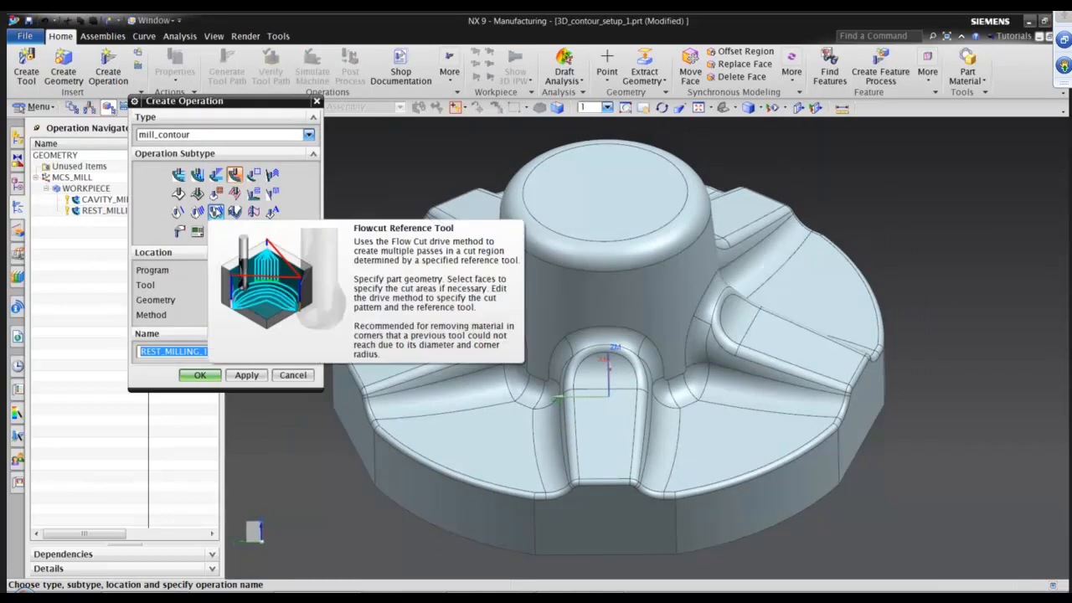
{"action": "left_click", "coordinate": [216, 211]}
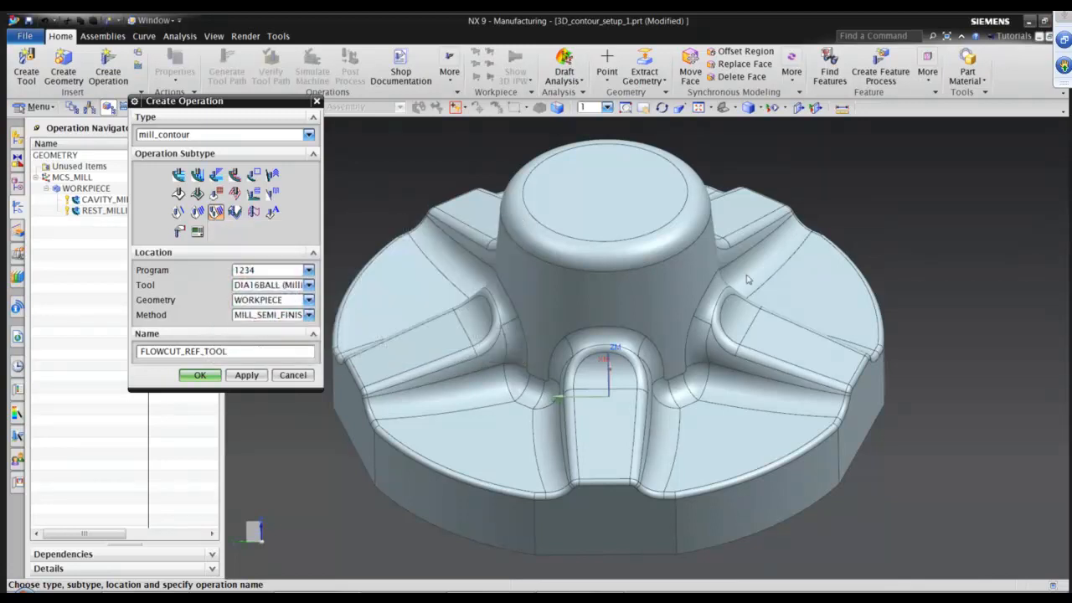
{"action": "left_click", "coordinate": [256, 289]}
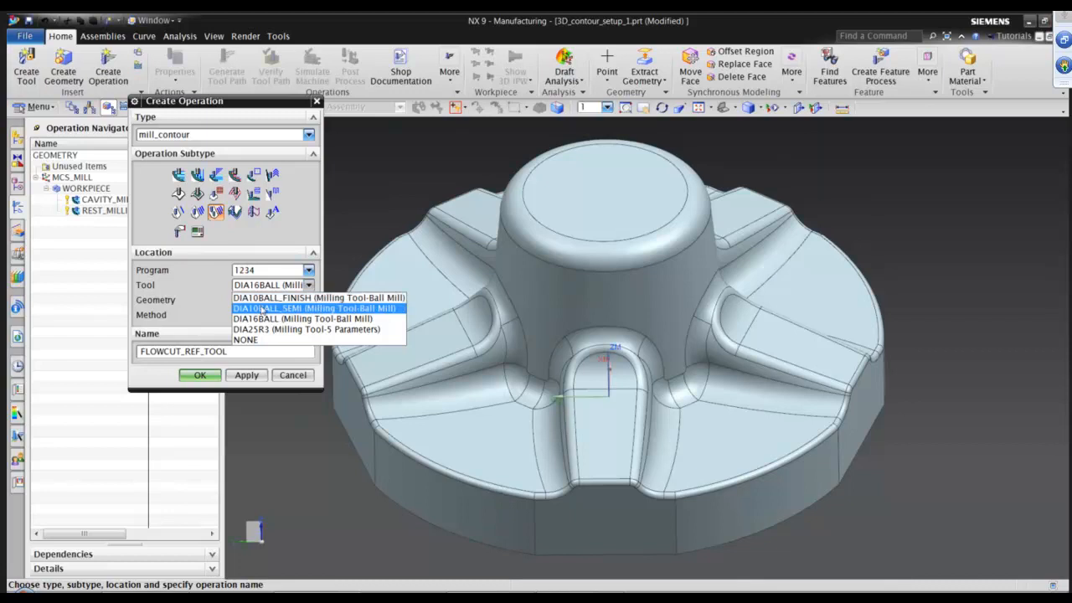
{"action": "left_click", "coordinate": [262, 308]}
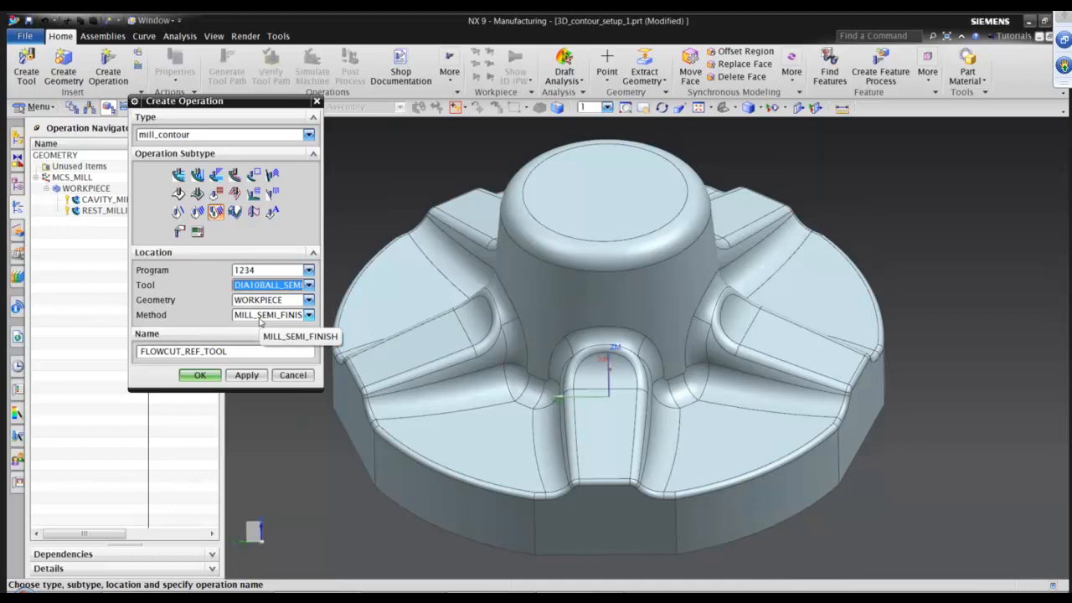
{"action": "left_click", "coordinate": [200, 376]}
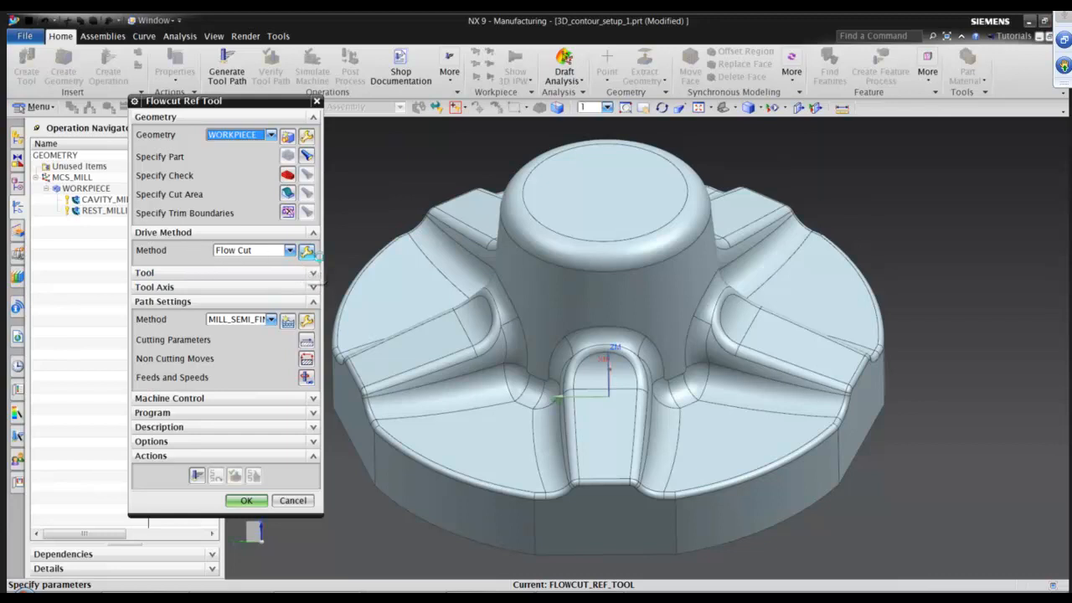
Open the Flow Cut drive method and set the non-steep cut pattern to Zig with Climb cut direction.
{"action": "key", "text": "Escape"}
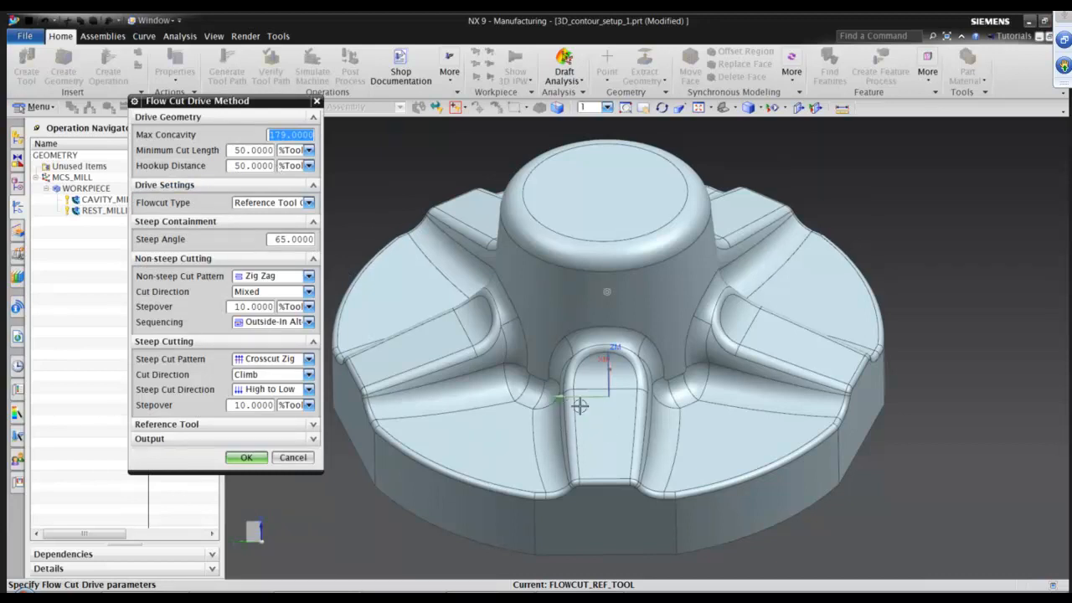
{"action": "scroll", "coordinate": [579, 407], "scroll_direction": "up", "scroll_amount": 5}
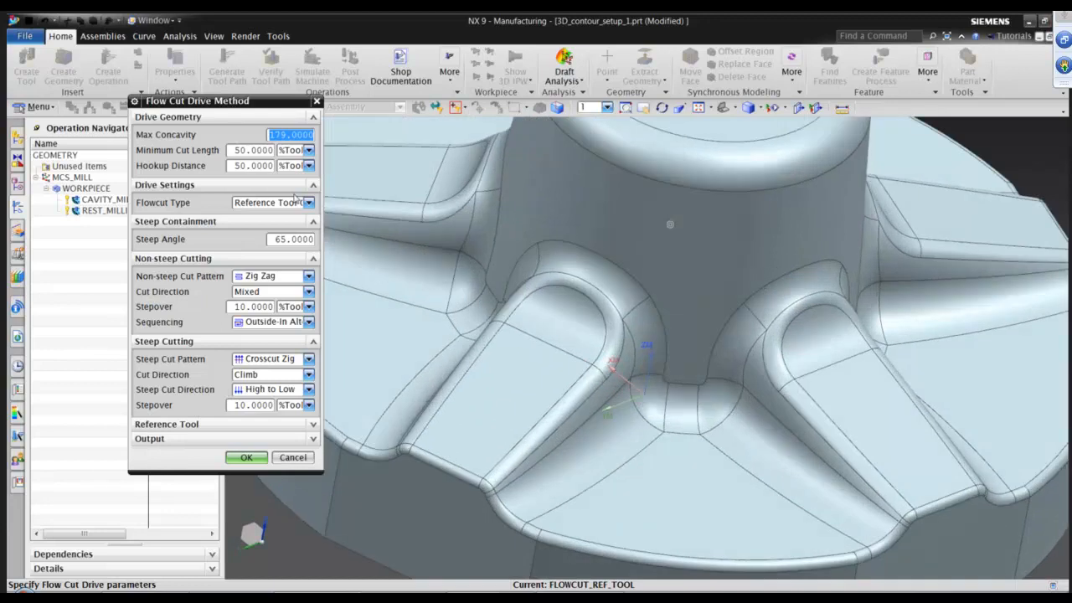
{"action": "middle_click_drag", "start_coordinate": [670, 225], "coordinate": [731, 422]}
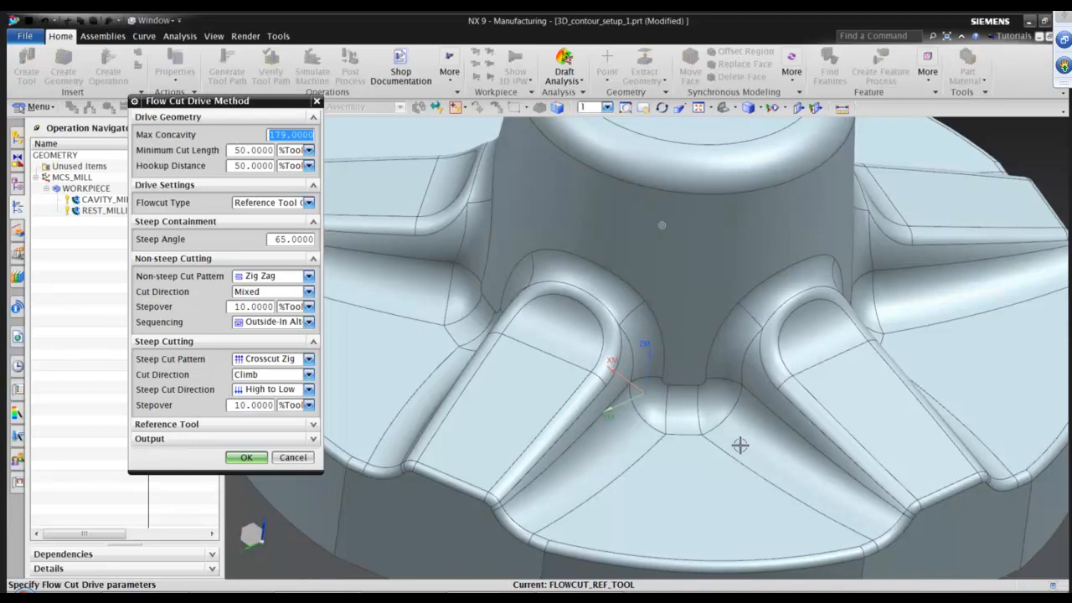
{"action": "middle_click_drag", "start_coordinate": [735, 439], "coordinate": [484, 377]}
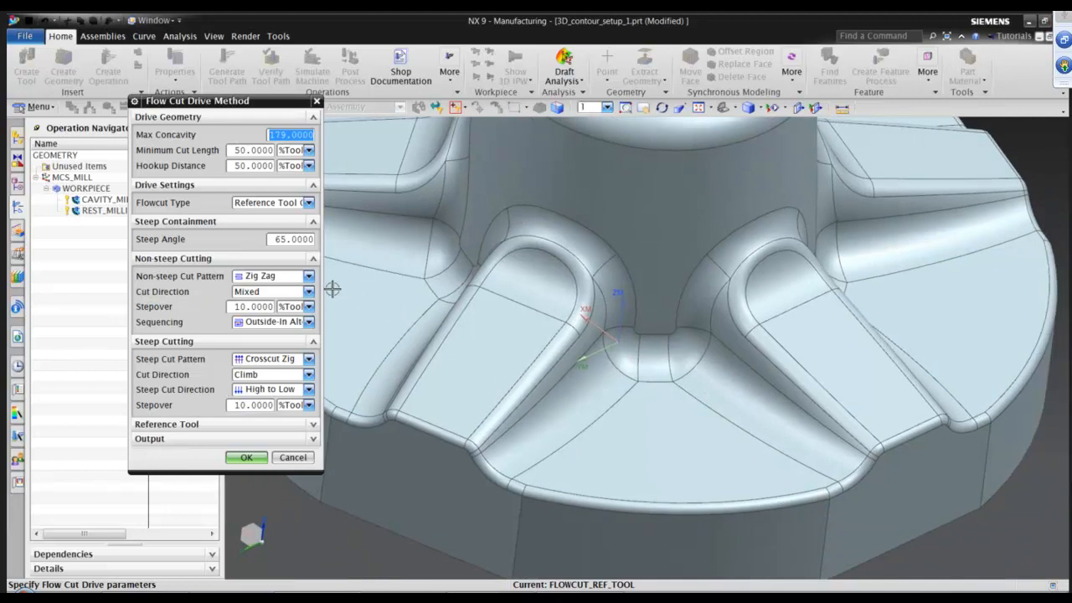
{"action": "left_click", "coordinate": [308, 276]}
{"action": "left_click", "coordinate": [262, 301]}
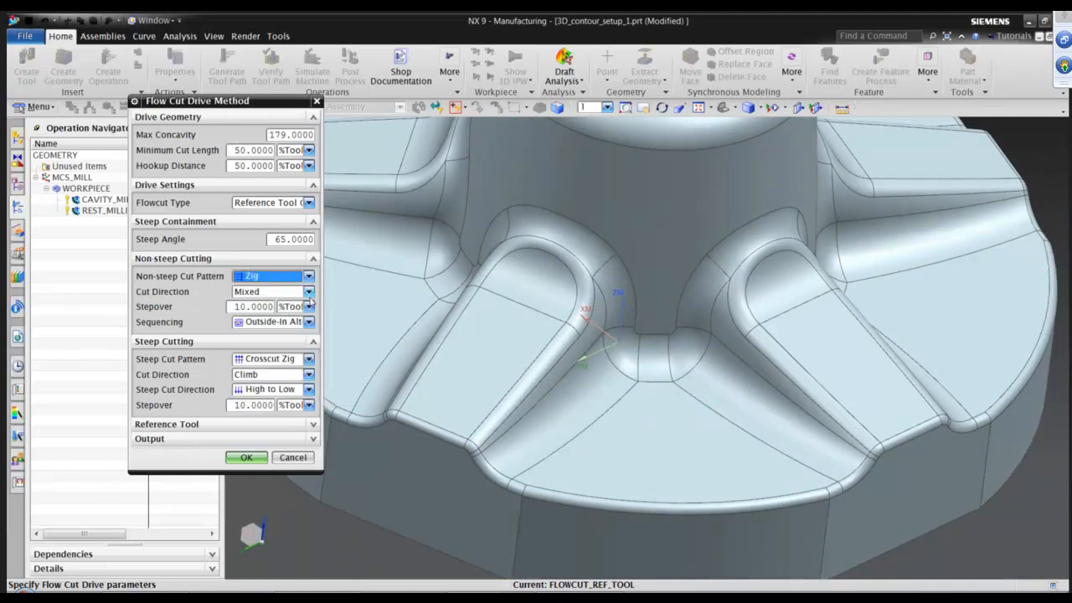
{"action": "left_click", "coordinate": [308, 292]}
{"action": "left_click", "coordinate": [247, 315]}
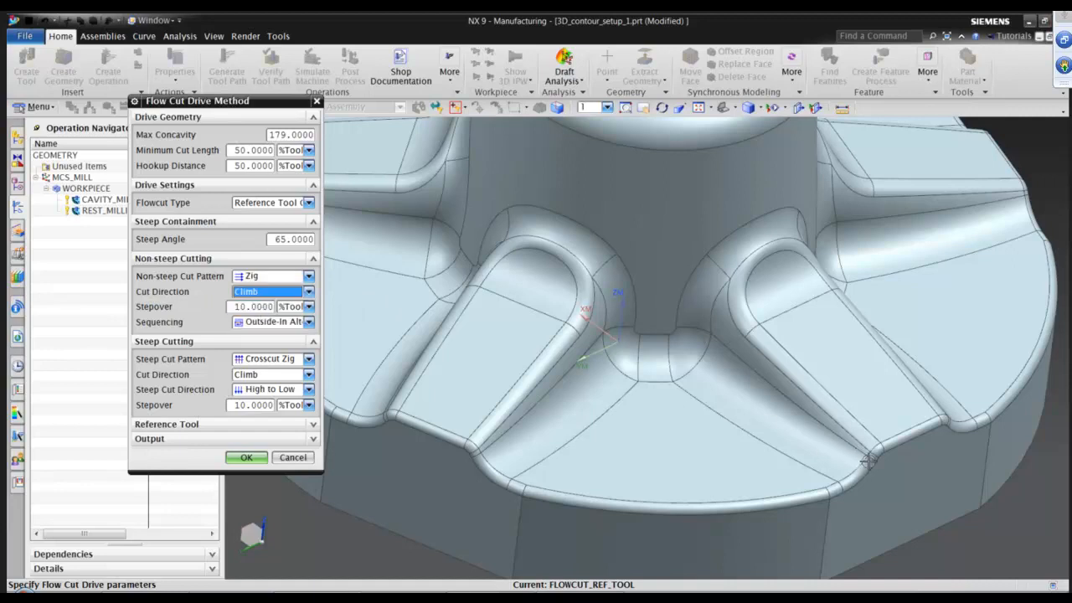
{"action": "scroll", "coordinate": [875, 463], "scroll_direction": "up", "scroll_amount": 2}
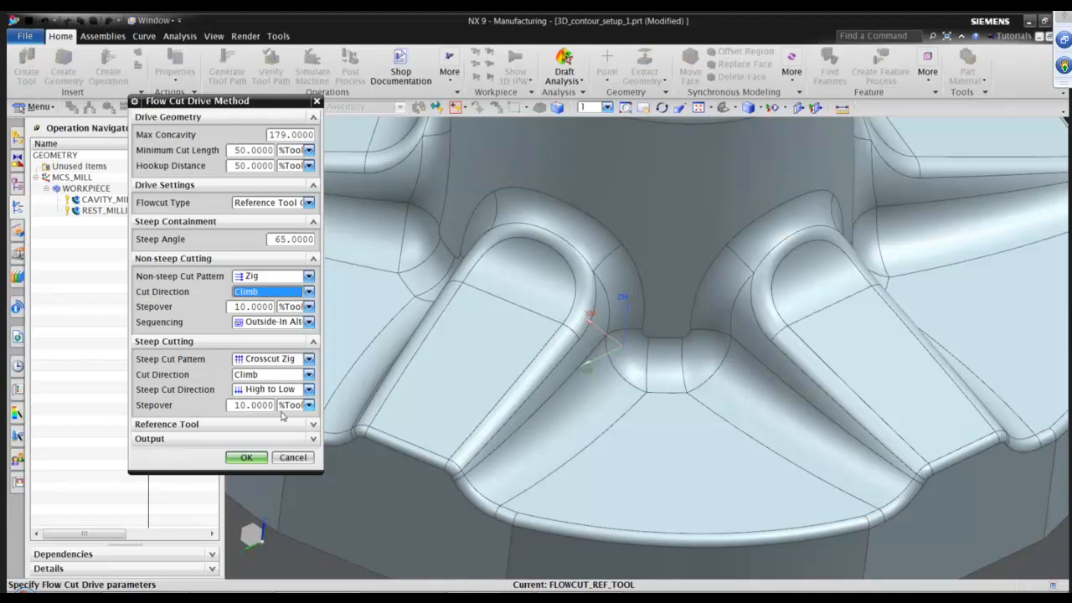
Set the reference tool to DIA16BALL with an overlap distance of 3 and confirm the drive settings.
{"action": "left_click", "coordinate": [314, 425]}
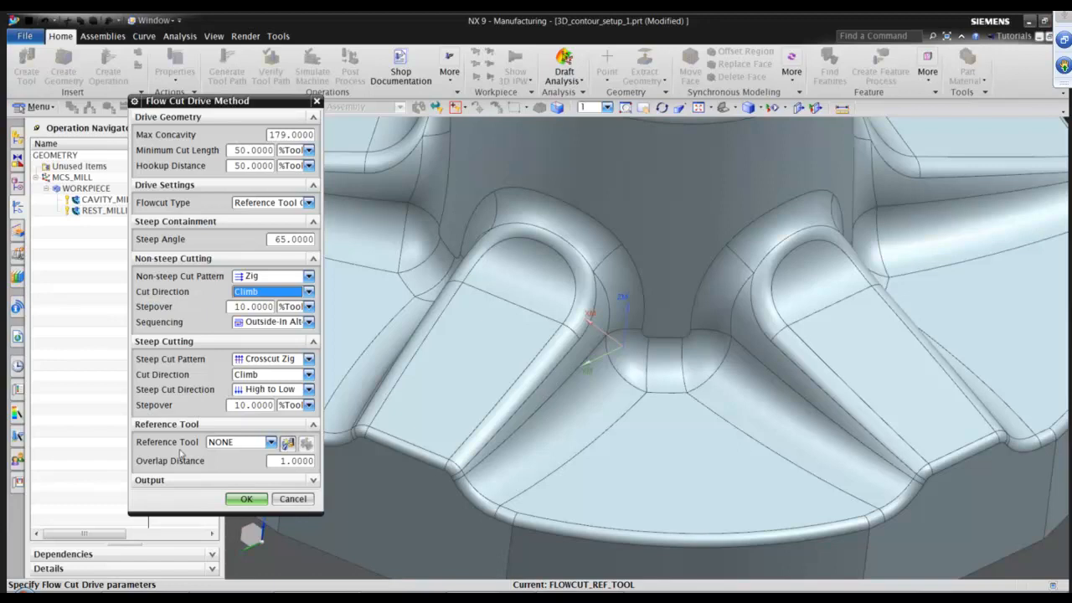
{"action": "left_click", "coordinate": [271, 443]}
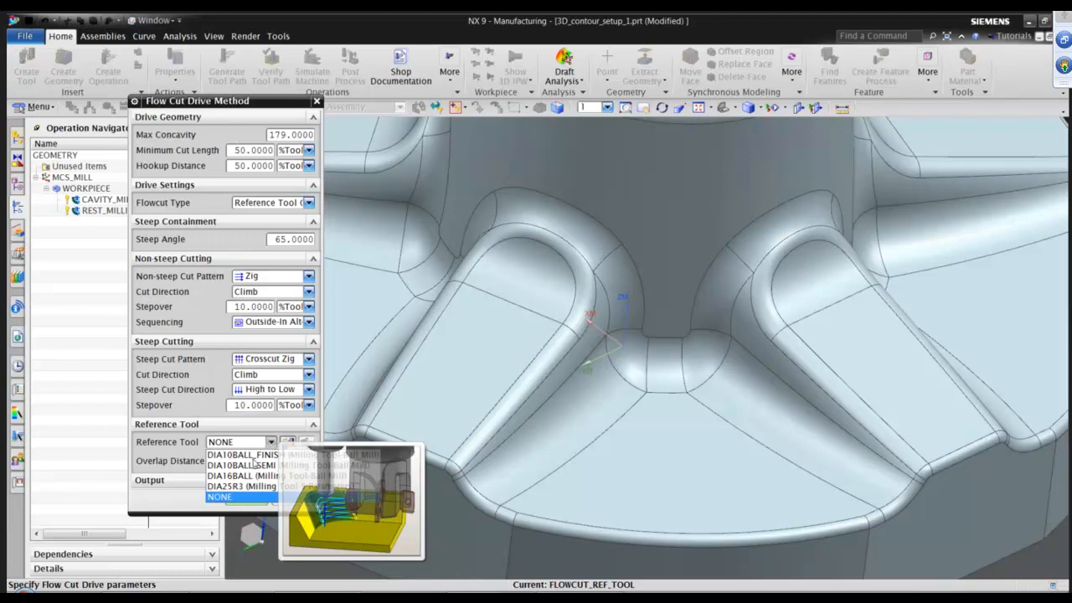
{"action": "left_click", "coordinate": [245, 476]}
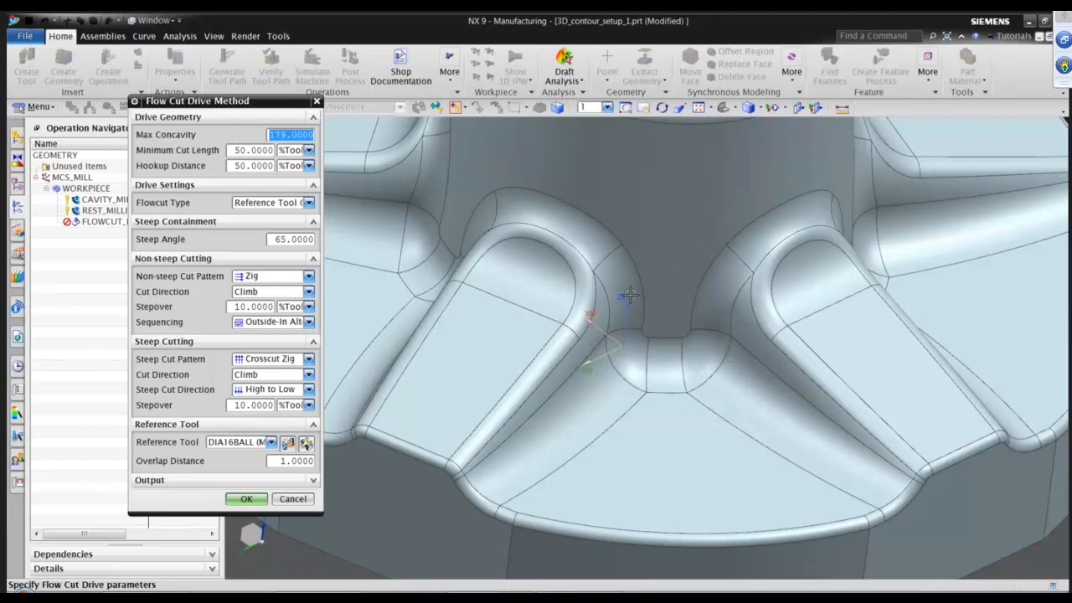
{"action": "double_click", "coordinate": [306, 461]}
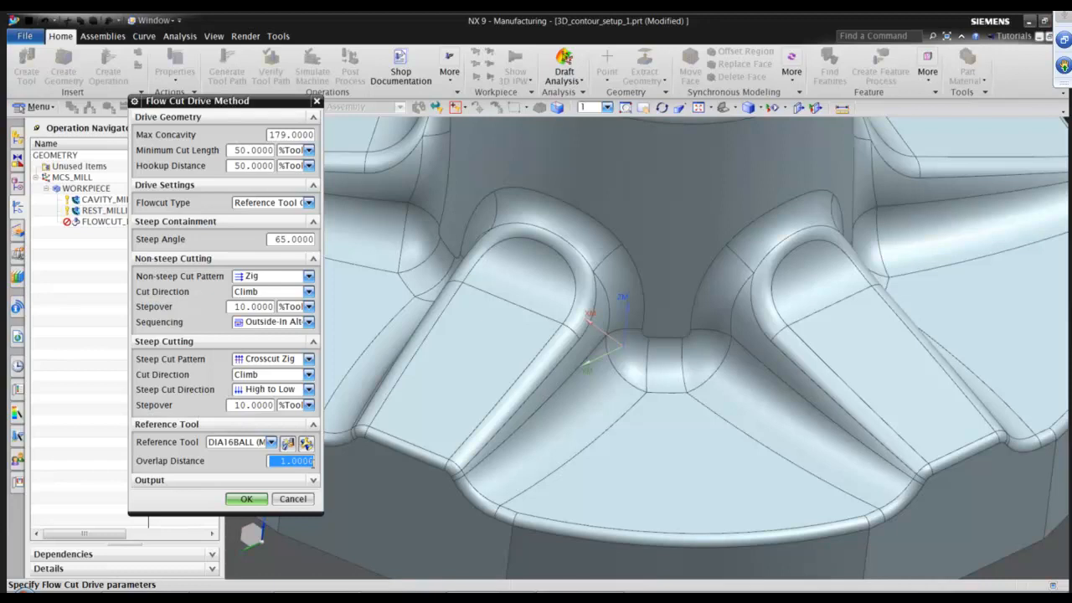
{"action": "type", "text": "3"}
{"action": "left_click", "coordinate": [258, 499]}
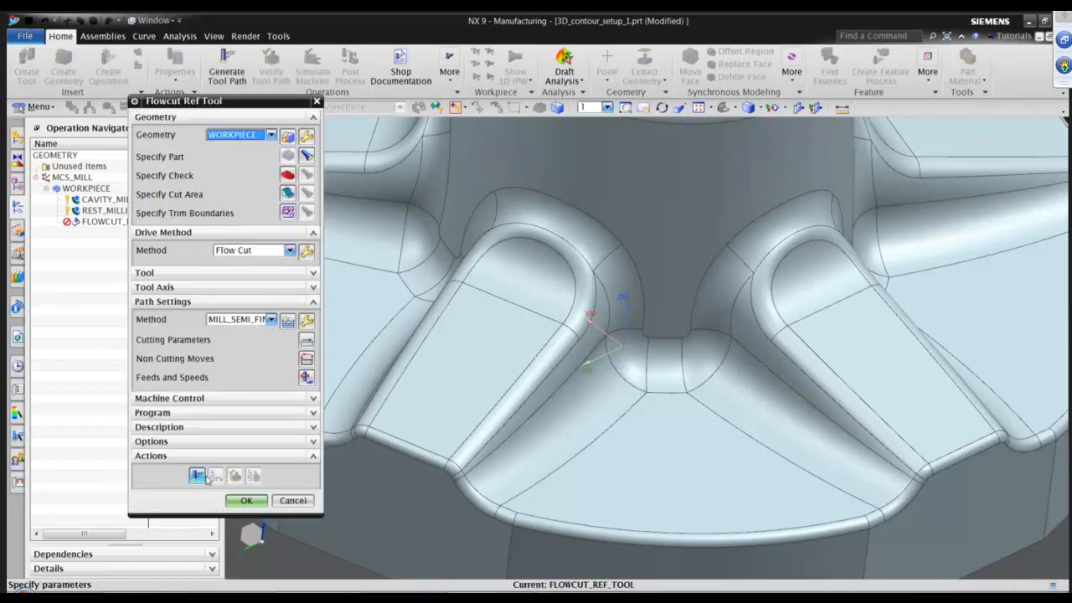
Generate the tool path, set the engage arc radius in non-cutting moves to 30 %Tool, and regenerate.
{"action": "left_click", "coordinate": [198, 475]}
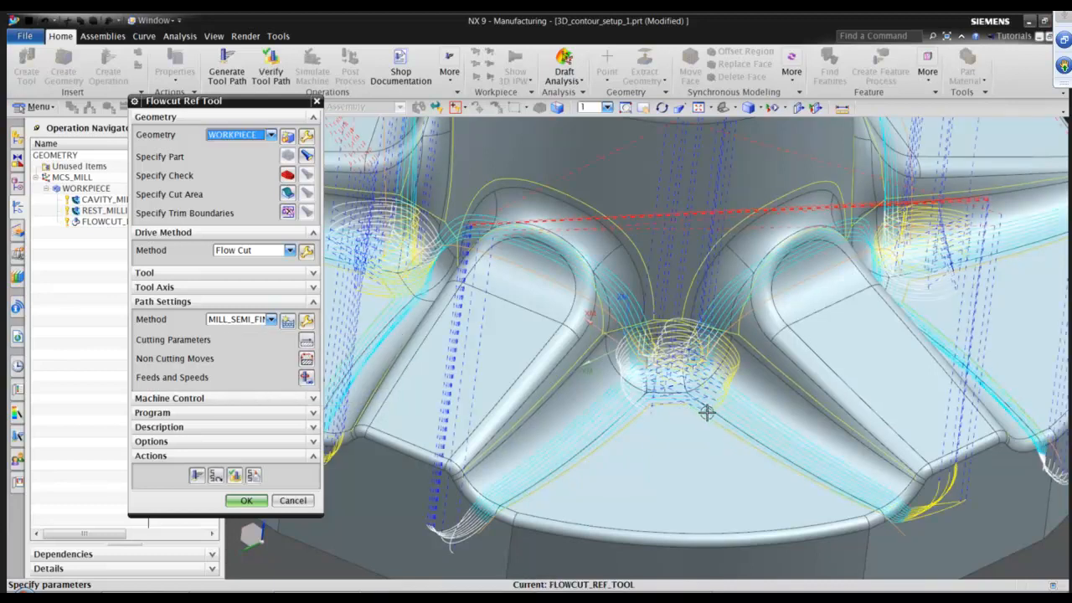
{"action": "middle_click_drag", "start_coordinate": [706, 412], "coordinate": [470, 385]}
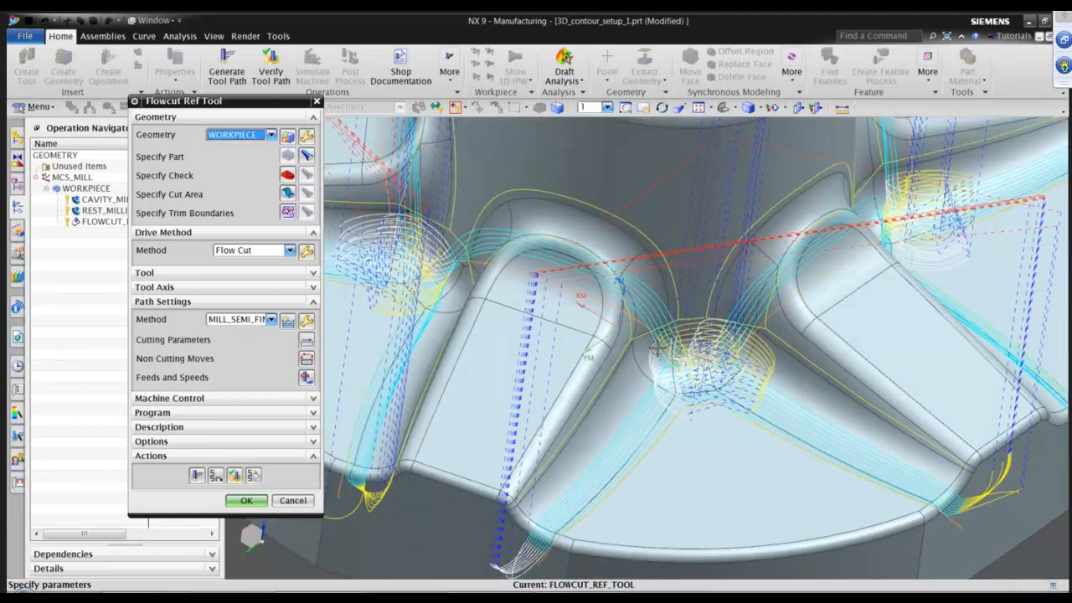
{"action": "left_click", "coordinate": [306, 359]}
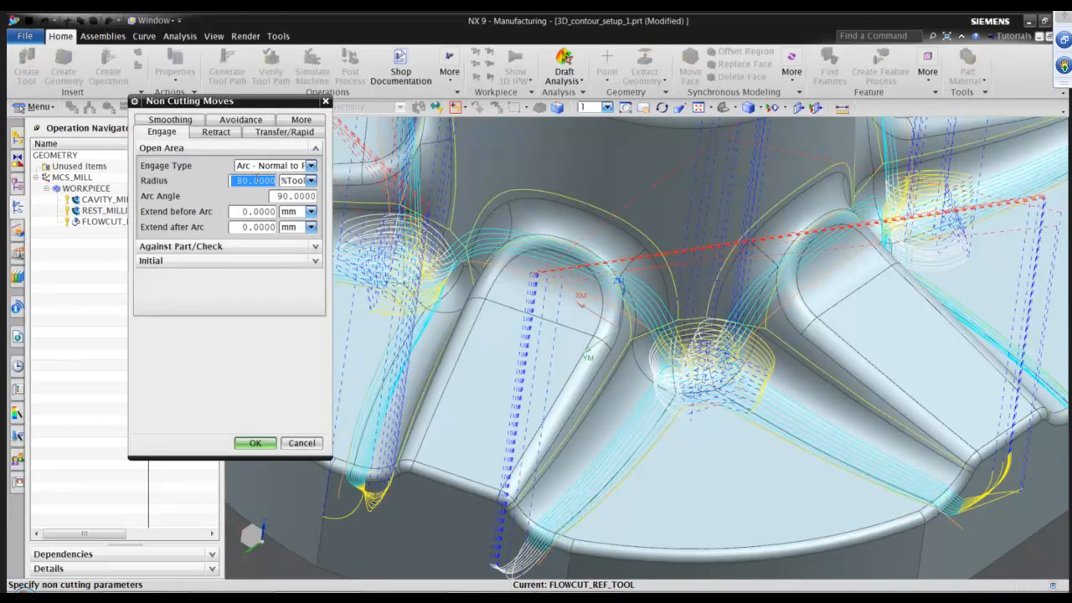
{"action": "type", "text": "30"}
{"action": "left_click", "coordinate": [255, 443]}
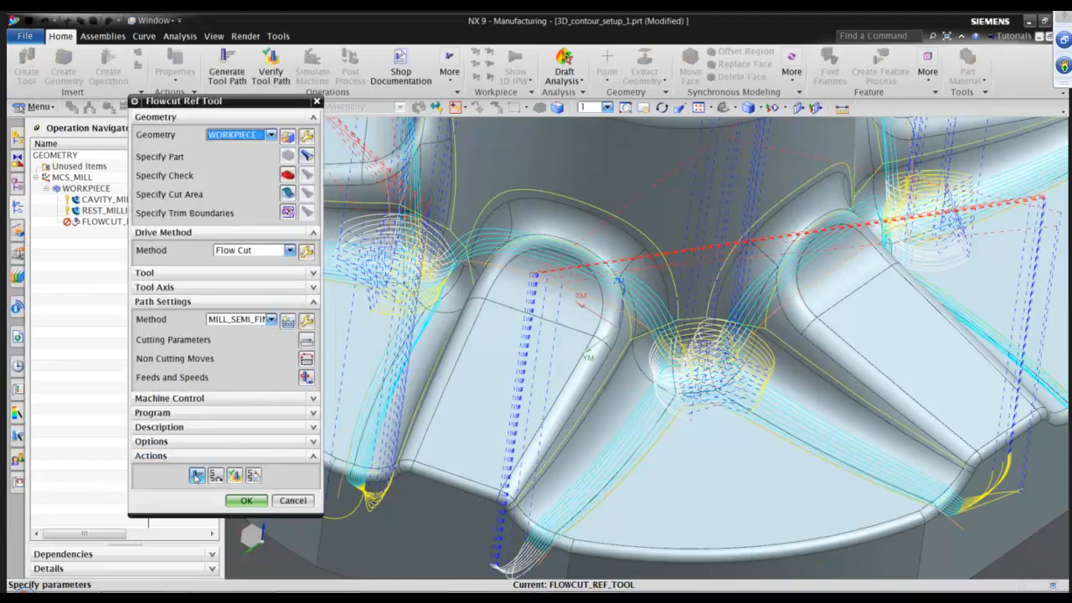
{"action": "left_click", "coordinate": [196, 476]}
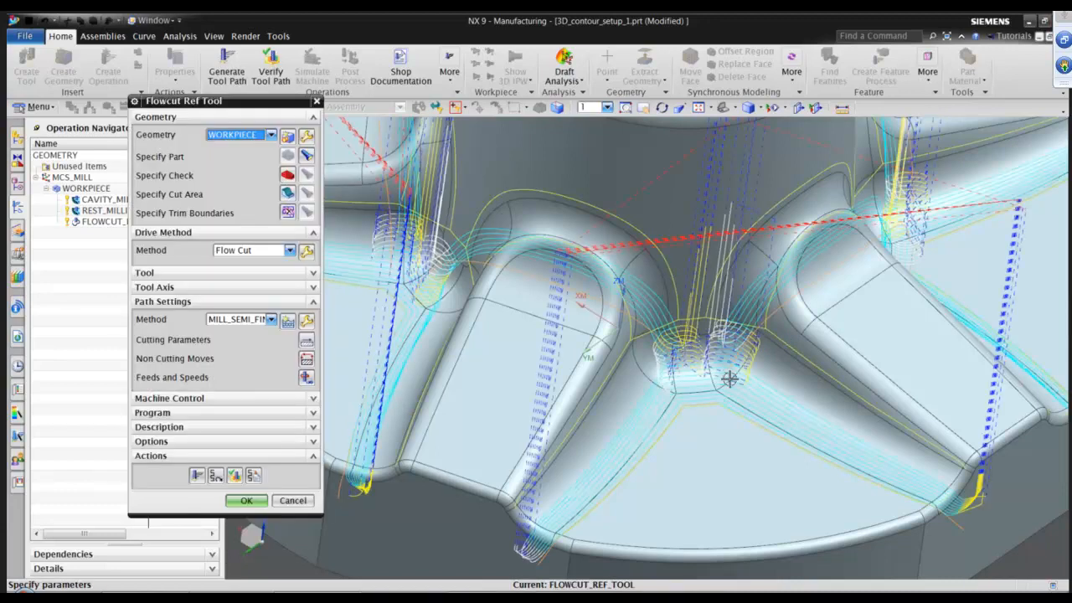
Inspect the regenerated flowcut passes at the rib corners and accept the operation.
{"action": "scroll", "coordinate": [758, 394], "scroll_direction": "down", "scroll_amount": 2}
{"action": "scroll", "coordinate": [762, 423], "scroll_direction": "down", "scroll_amount": 4}
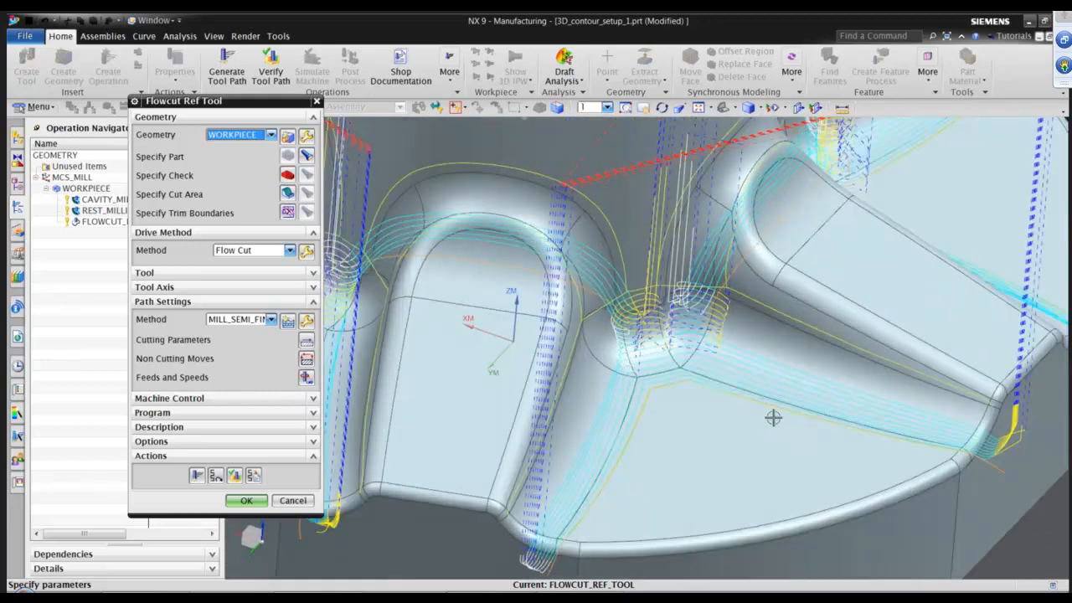
{"action": "scroll", "coordinate": [756, 301], "scroll_direction": "up", "scroll_amount": 2}
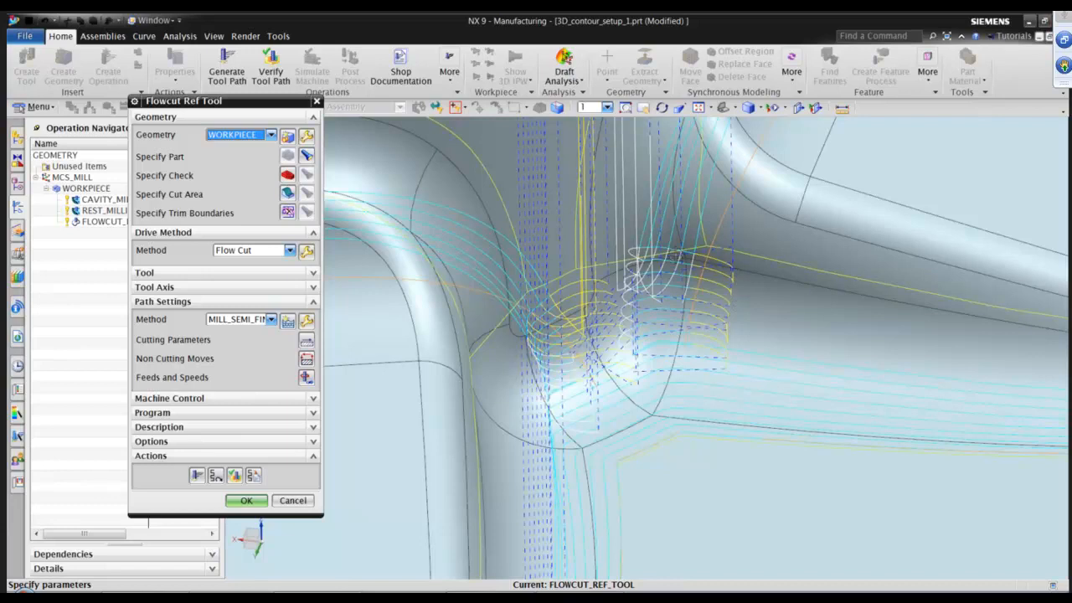
{"action": "middle_click_drag", "start_coordinate": [684, 313], "coordinate": [840, 449]}
{"action": "scroll", "coordinate": [841, 450], "scroll_direction": "down", "scroll_amount": 3}
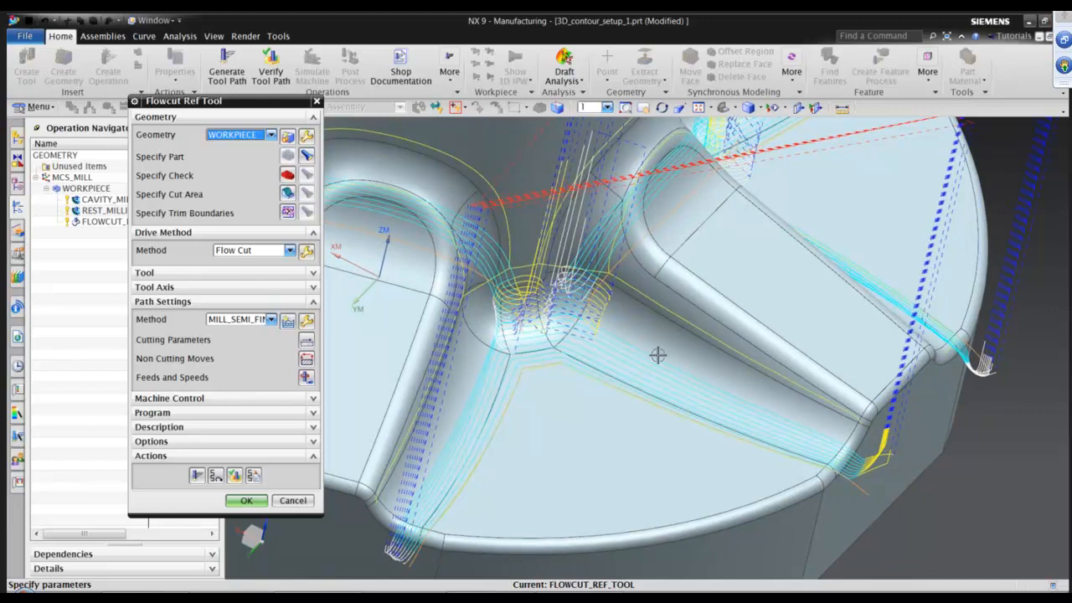
{"action": "scroll", "coordinate": [453, 477], "scroll_direction": "down", "scroll_amount": 1}
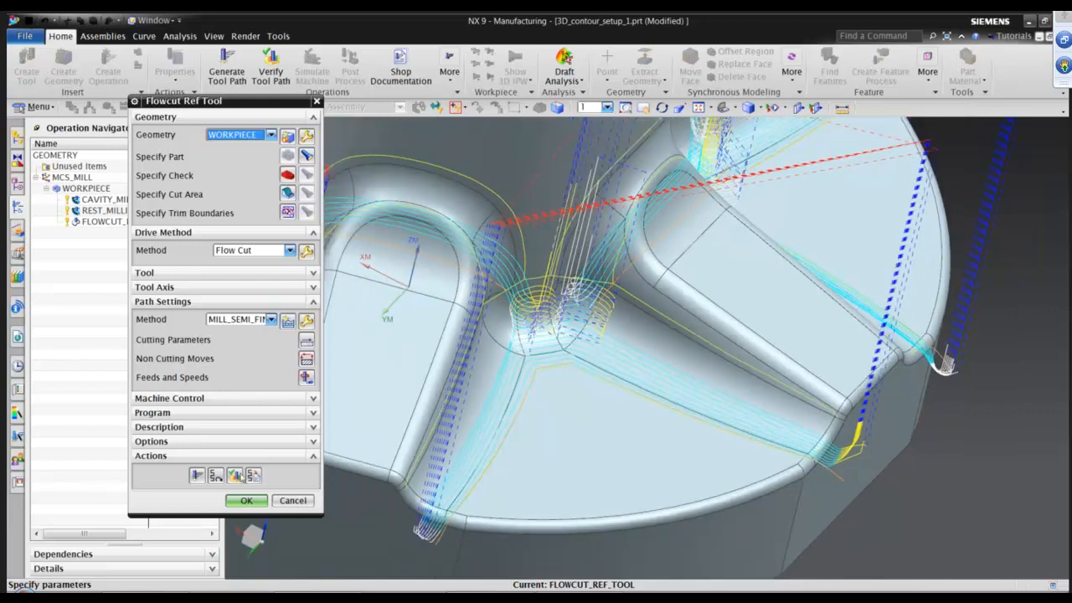
{"action": "left_click", "coordinate": [247, 500]}
Open tool path verification for the flowcut operation and play the 3D Dynamic material removal at animation speed 2.
{"action": "left_click", "coordinate": [271, 67]}
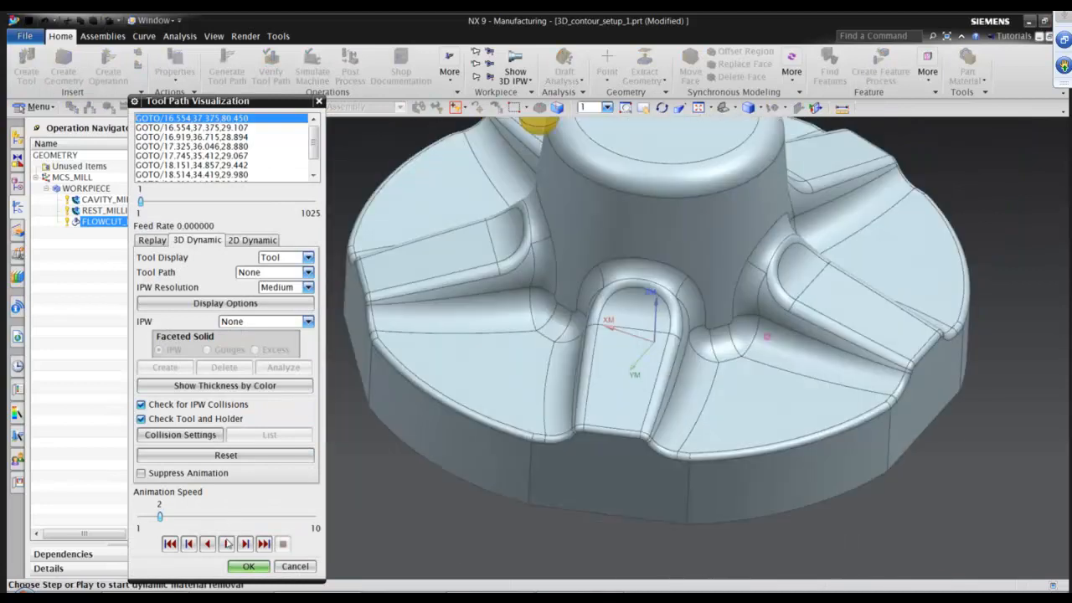
{"action": "left_click", "coordinate": [227, 544]}
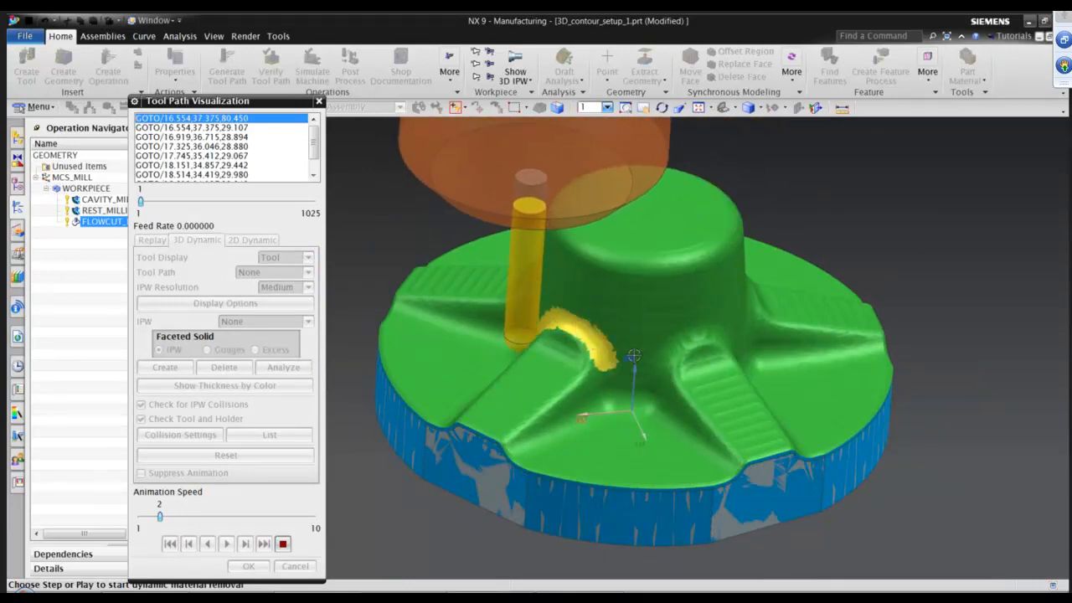
{"action": "middle_click_drag", "start_coordinate": [634, 357], "coordinate": [581, 371]}
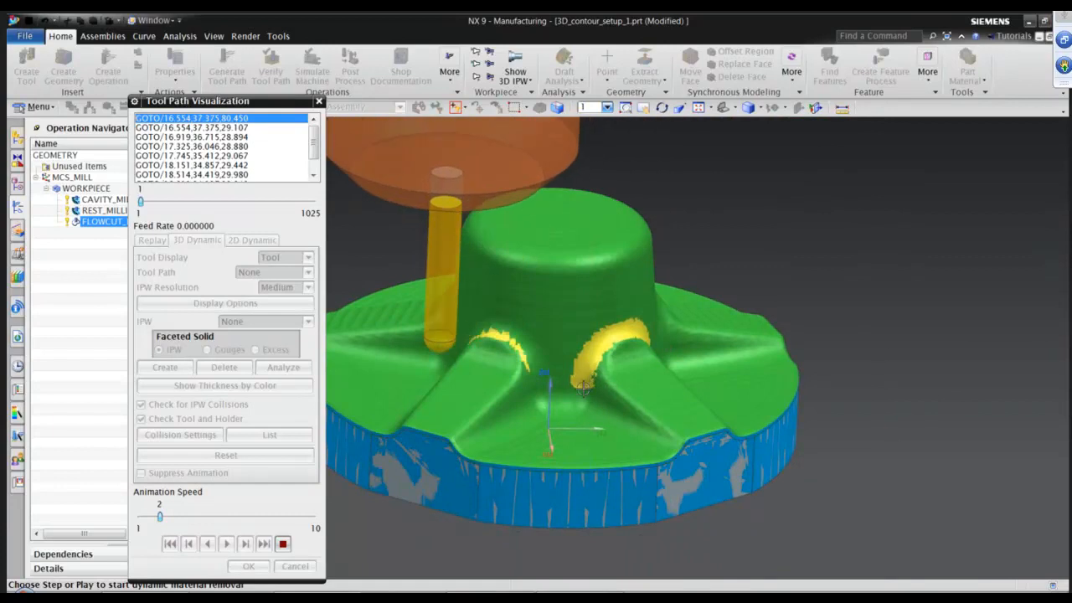
{"action": "middle_click_drag", "start_coordinate": [684, 382], "coordinate": [682, 386]}
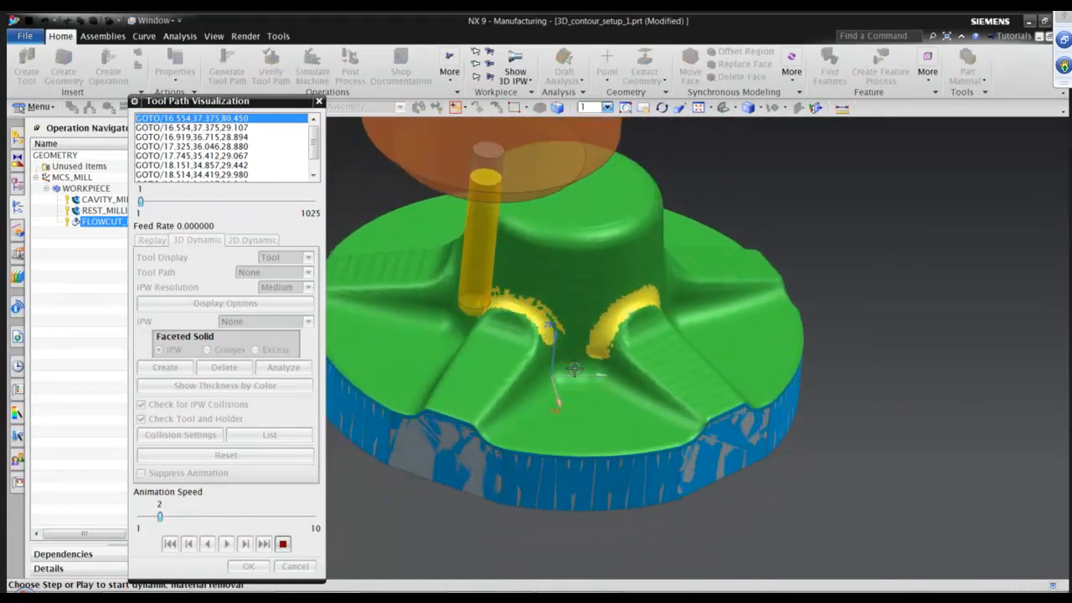
Raise the animation speed to 10 and finish playing the flowcut material removal.
{"action": "left_click", "coordinate": [235, 517]}
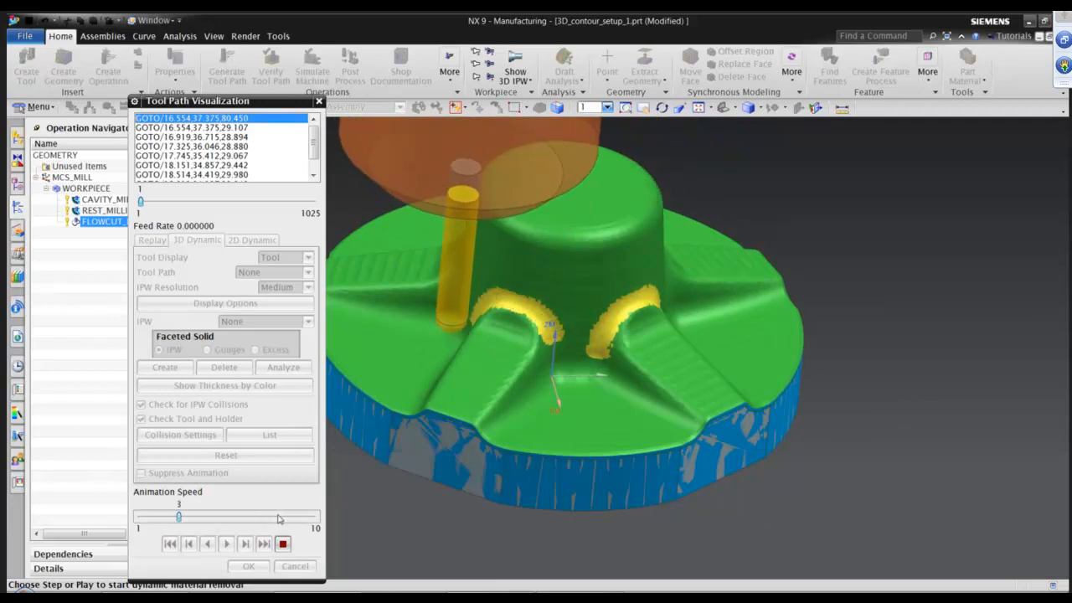
{"action": "left_click", "coordinate": [294, 517]}
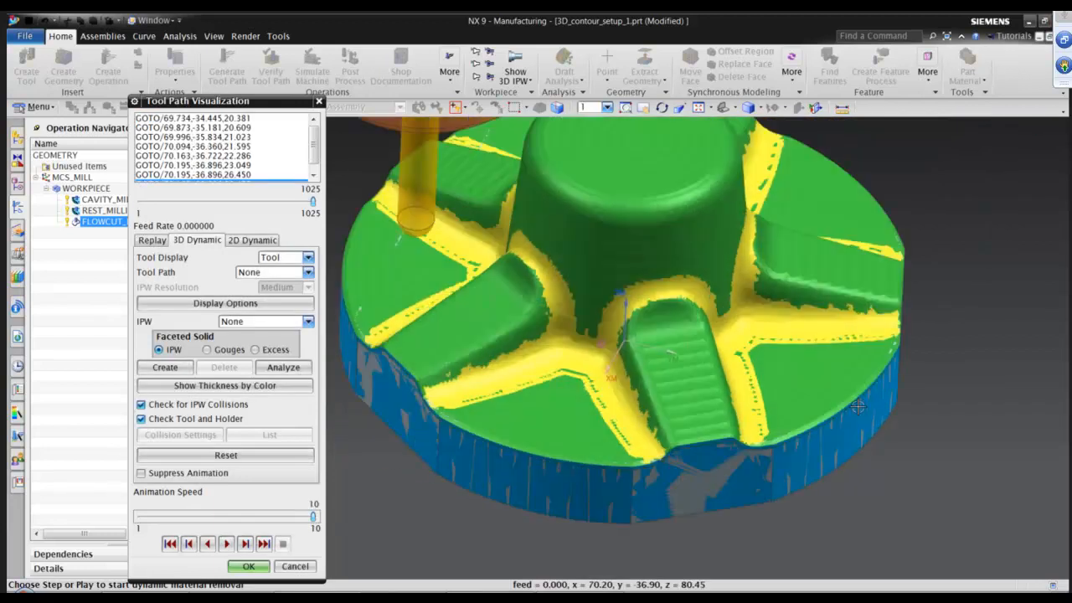
{"action": "scroll", "coordinate": [858, 406], "scroll_direction": "up", "scroll_amount": 3}
{"action": "key", "text": "Home"}
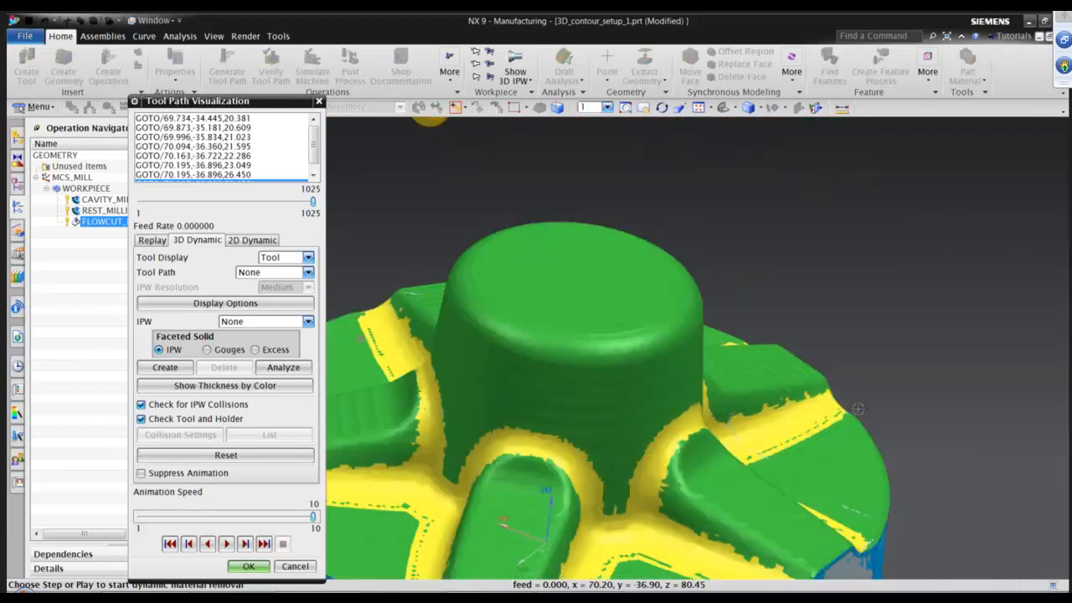
{"action": "middle_click_drag", "start_coordinate": [858, 408], "coordinate": [346, 469]}
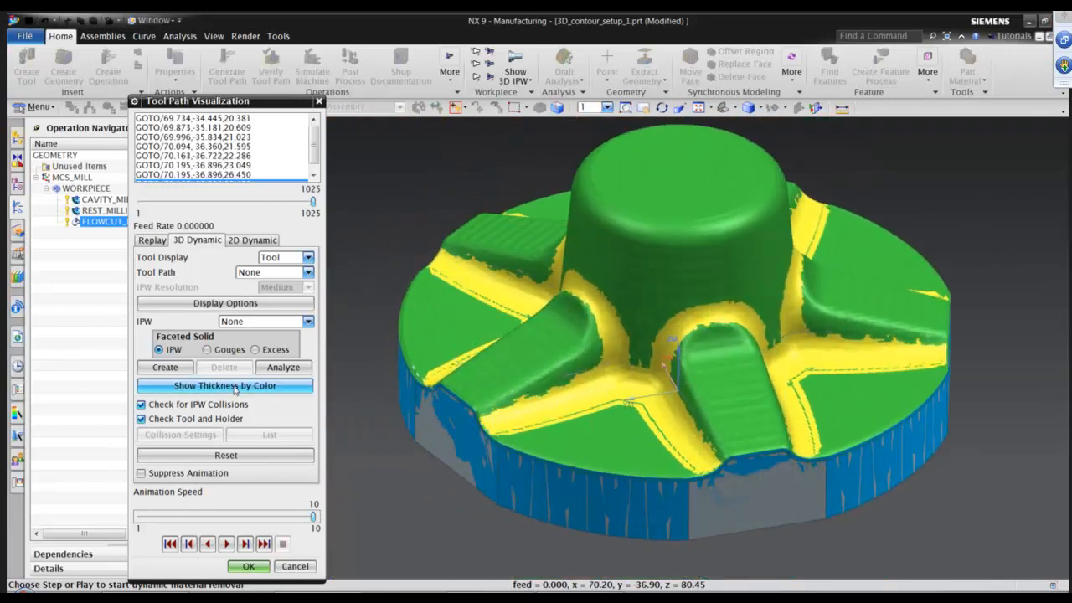
Show the in-process workpiece thickness by colour and measure remaining stock at several rib corner points.
{"action": "left_click", "coordinate": [236, 386]}
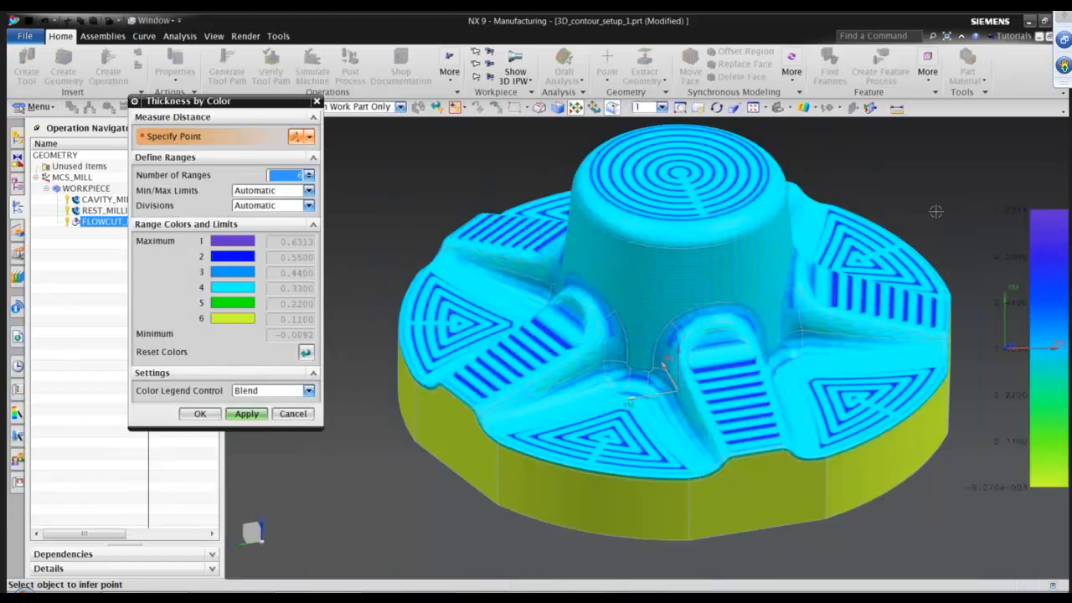
{"action": "scroll", "coordinate": [742, 366], "scroll_direction": "down", "scroll_amount": 4}
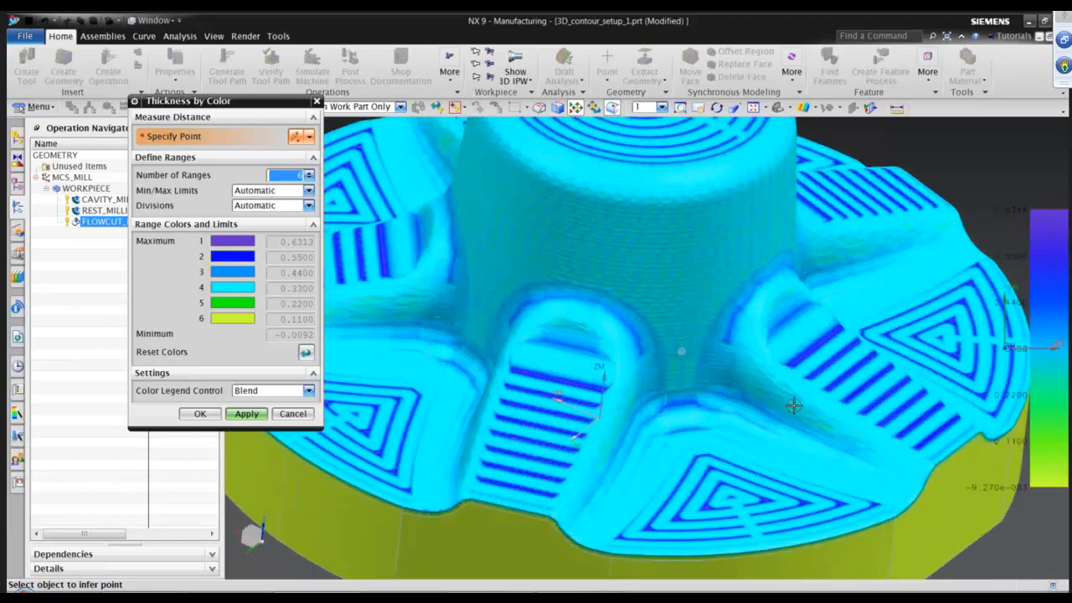
{"action": "middle_click_drag", "start_coordinate": [794, 406], "coordinate": [789, 410]}
{"action": "left_click", "coordinate": [653, 367]}
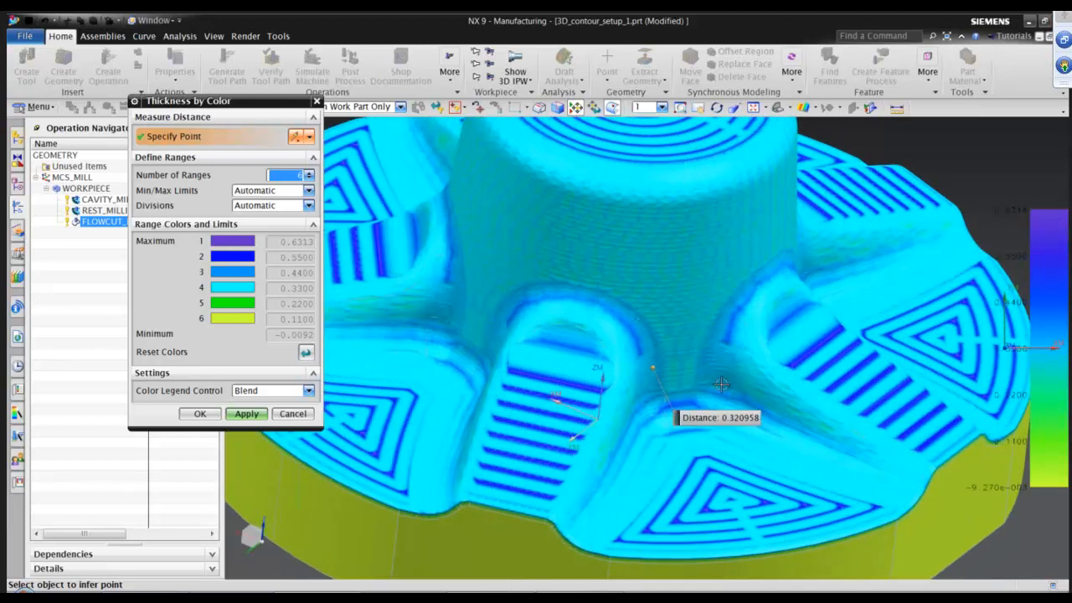
{"action": "left_click", "coordinate": [716, 365]}
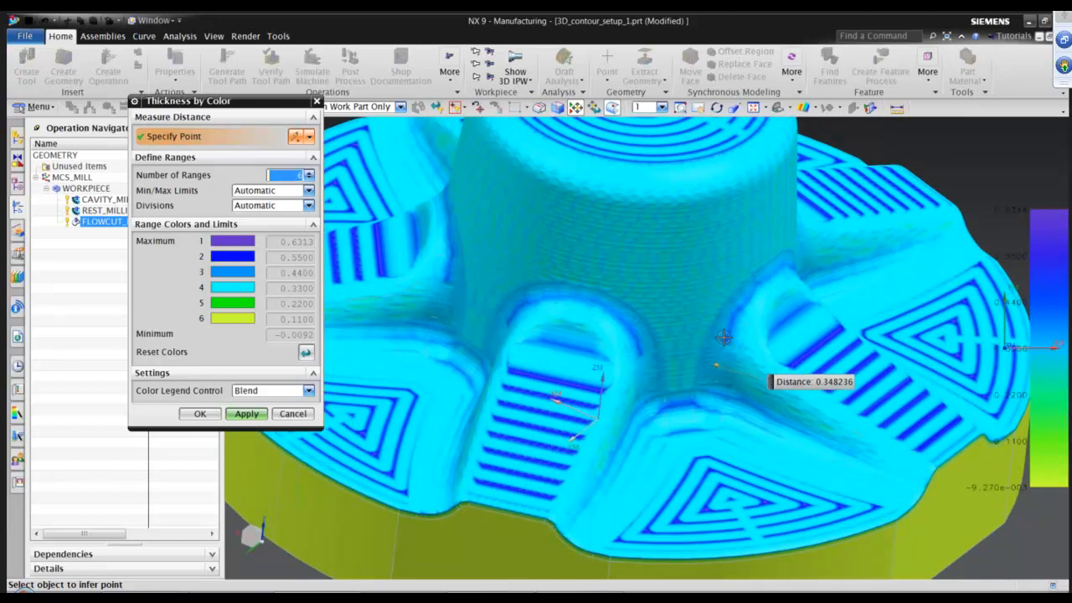
{"action": "left_click", "coordinate": [725, 325]}
{"action": "left_click", "coordinate": [753, 287]}
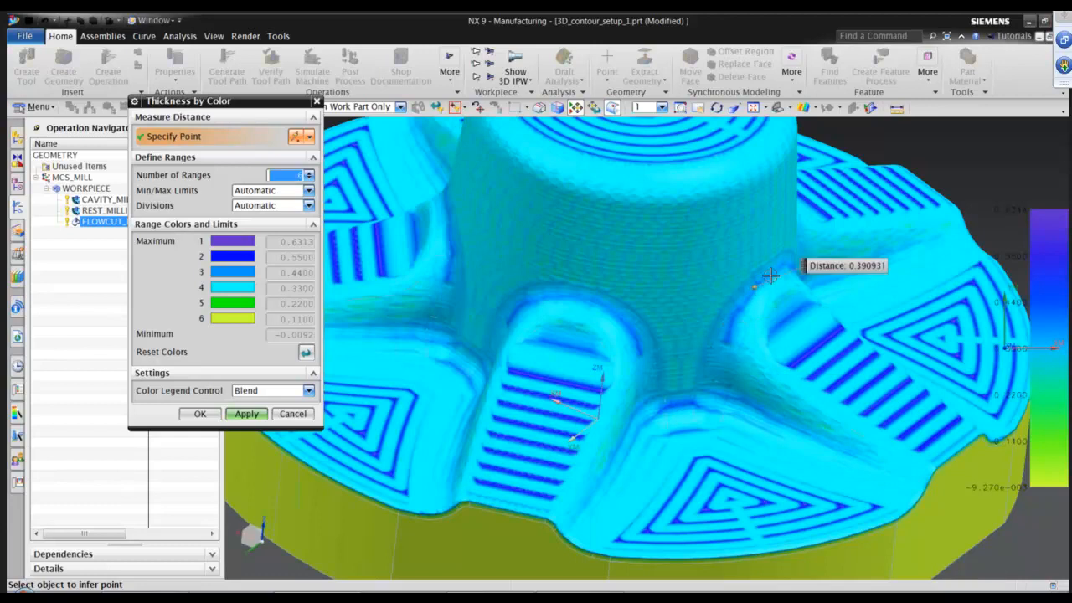
{"action": "left_click", "coordinate": [737, 317]}
{"action": "left_click", "coordinate": [742, 351]}
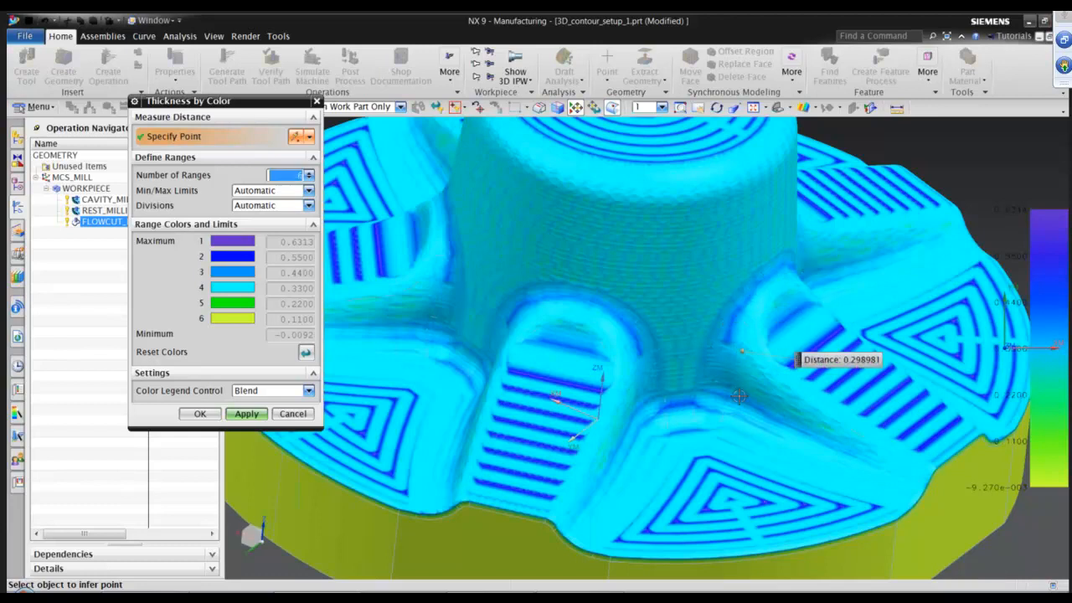
{"action": "scroll", "coordinate": [737, 400], "scroll_direction": "down", "scroll_amount": 3}
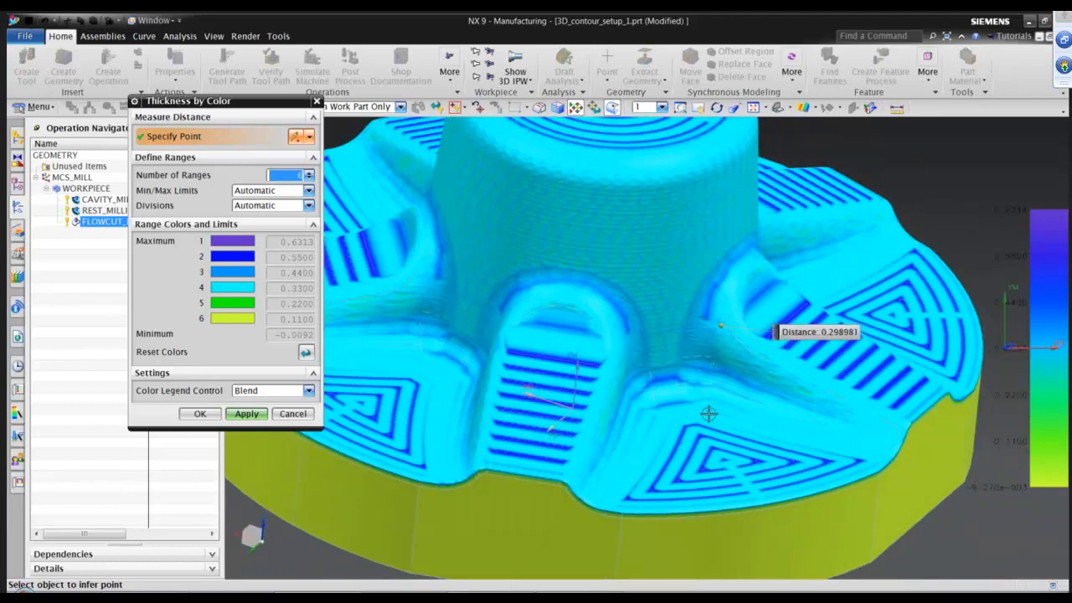
{"action": "left_click", "coordinate": [290, 415]}
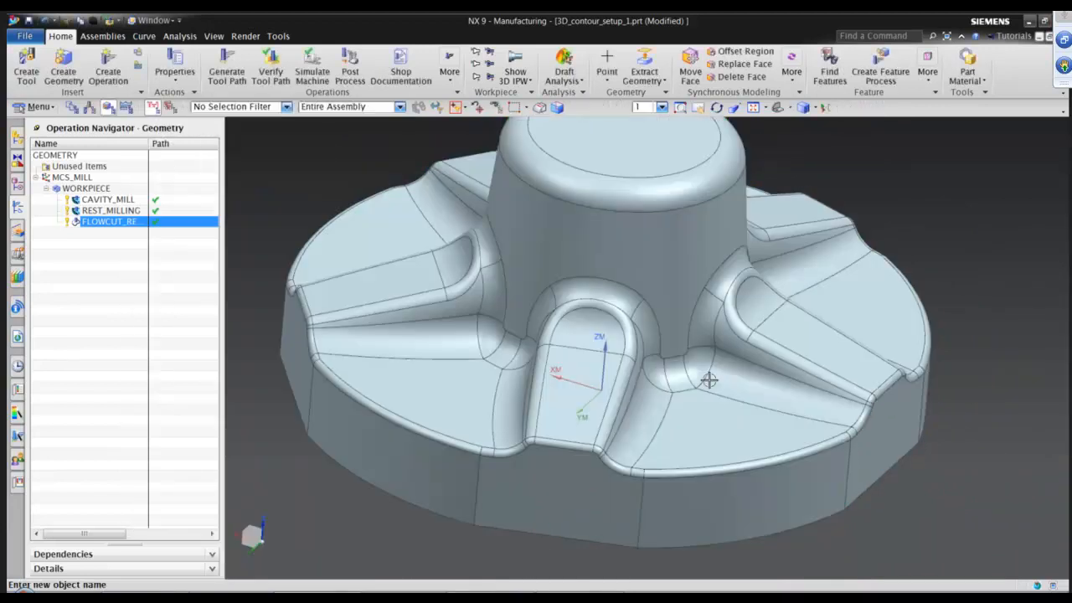
Create a ZLEVEL_PROFILE operation using tool DIA10BALL_FINISH, geometry WORKPIECE and method MILL_FINISH.
{"action": "middle_click_drag", "start_coordinate": [734, 397], "coordinate": [869, 382]}
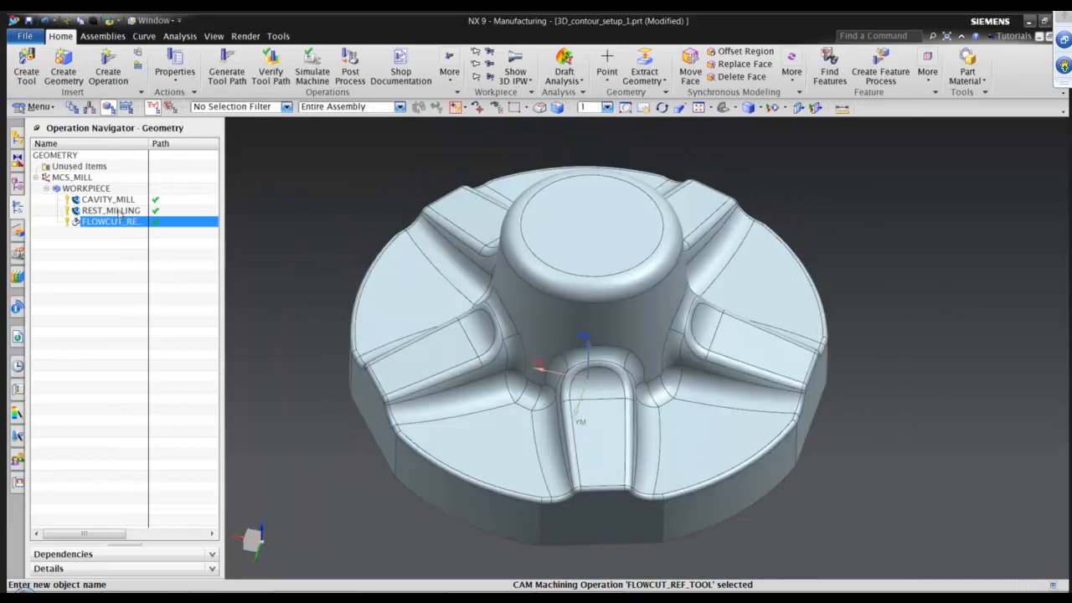
{"action": "left_click", "coordinate": [116, 73]}
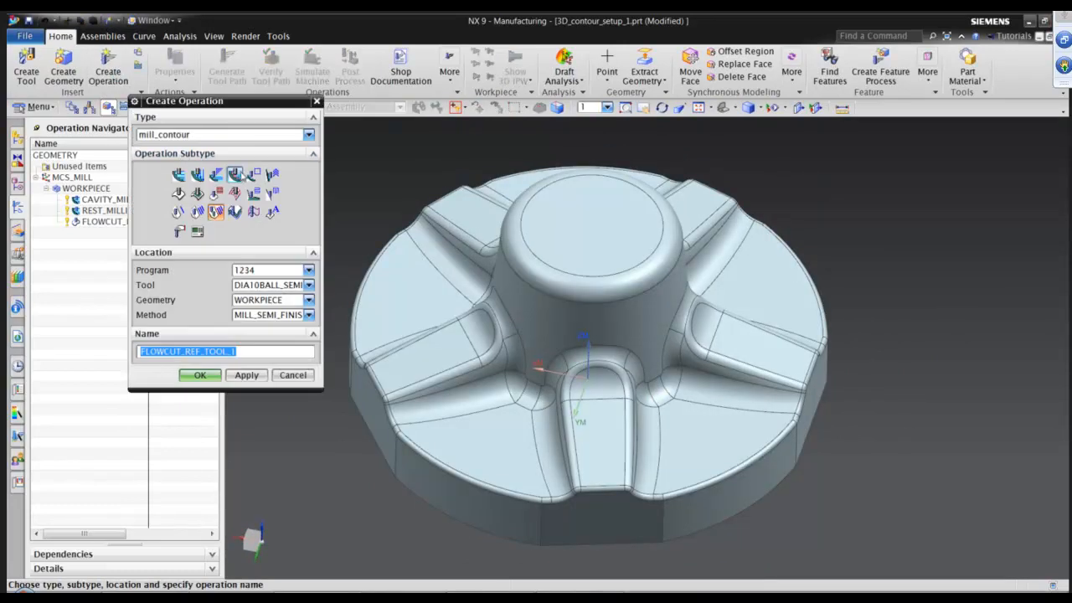
{"action": "left_click", "coordinate": [253, 174]}
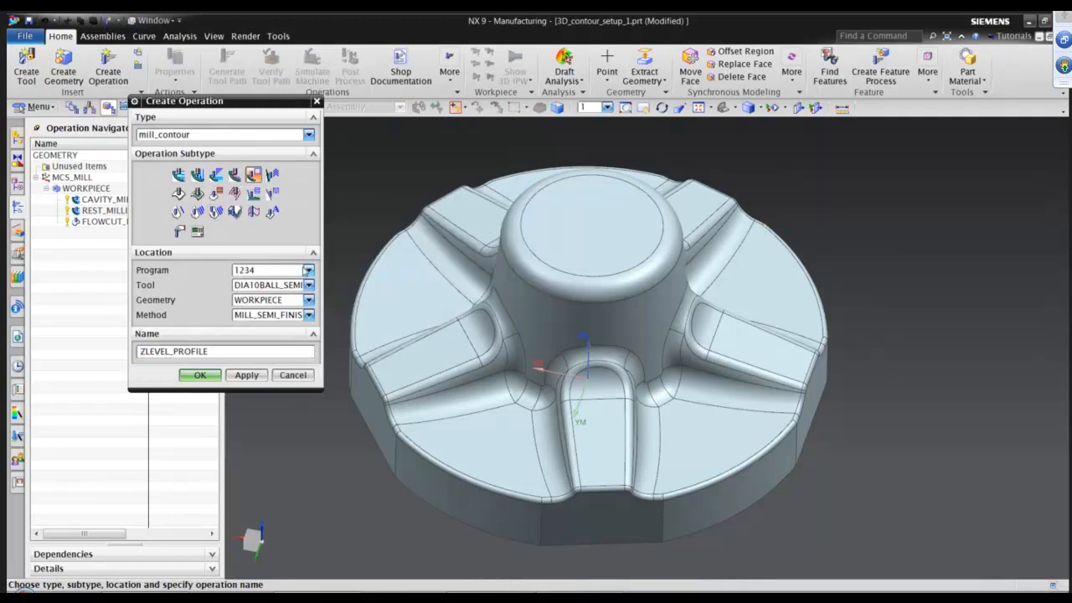
{"action": "left_click", "coordinate": [296, 285]}
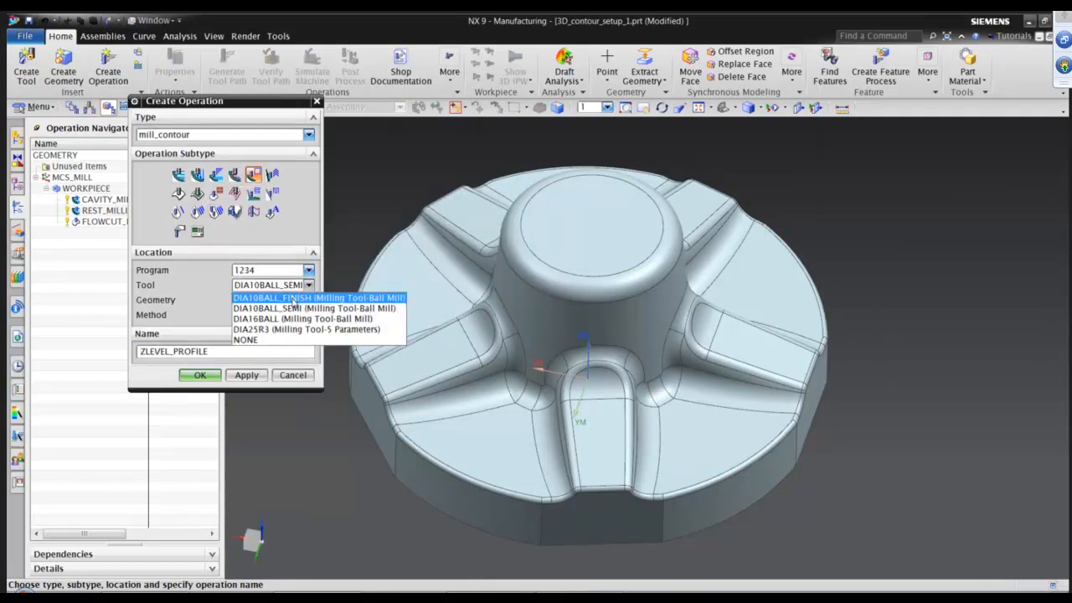
{"action": "left_click", "coordinate": [293, 299]}
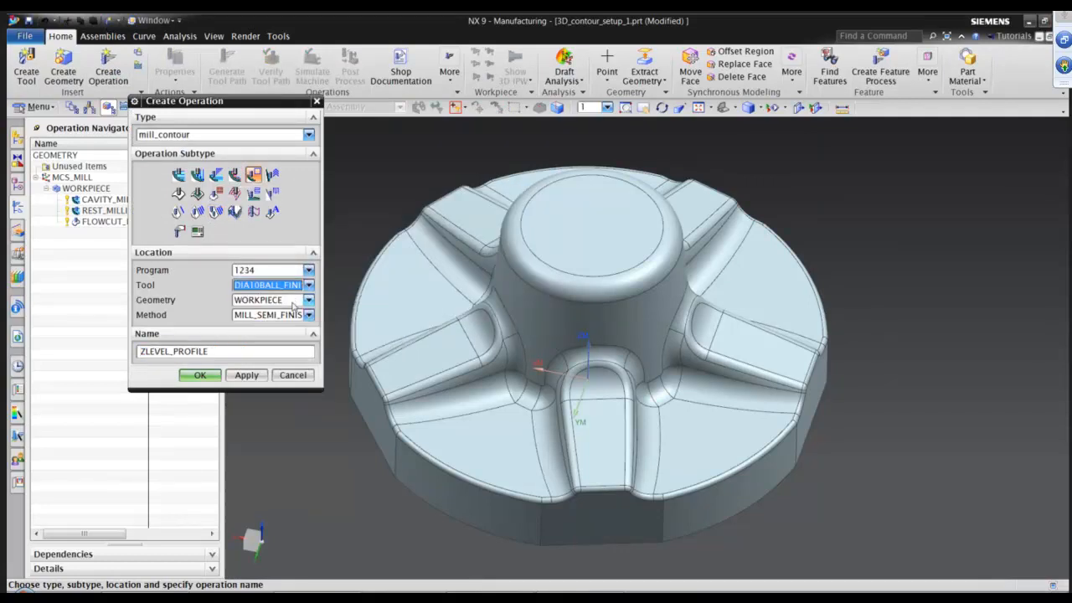
{"action": "left_click", "coordinate": [294, 315]}
{"action": "left_click", "coordinate": [286, 339]}
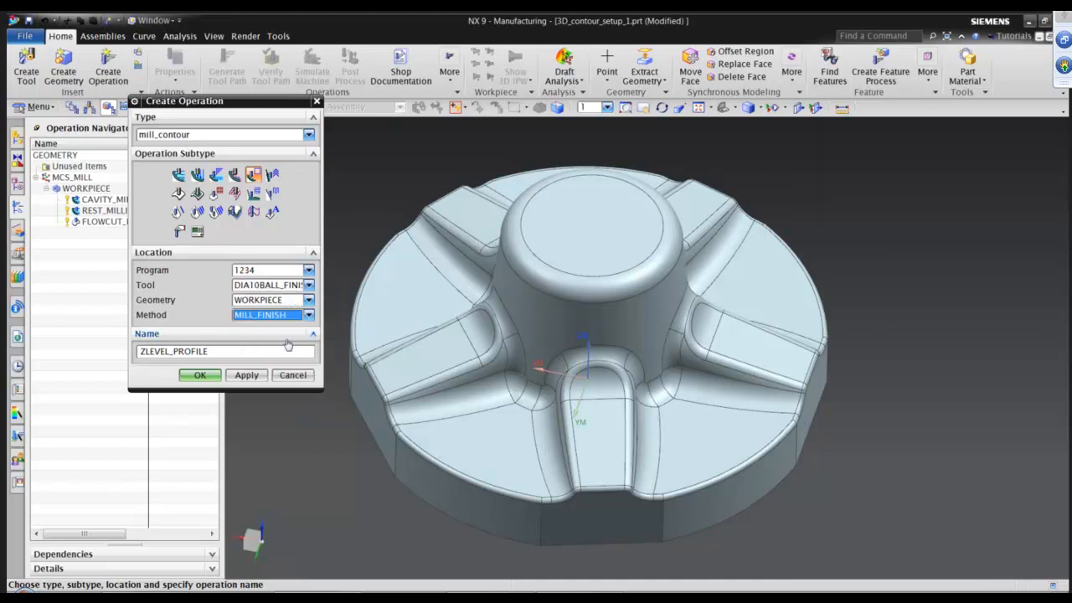
{"action": "left_click", "coordinate": [199, 375]}
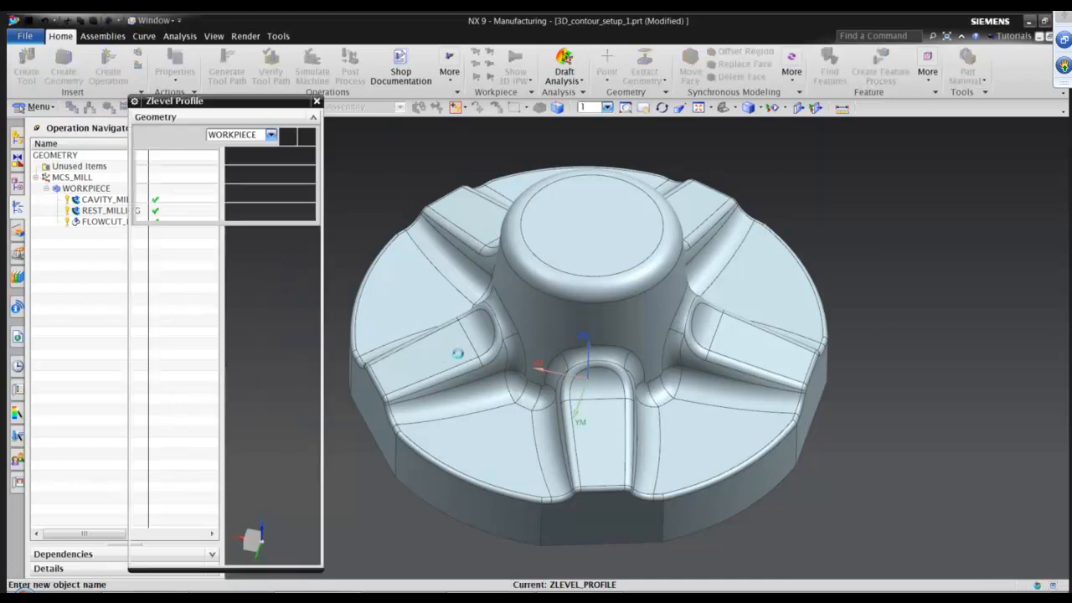
Set the Z-level profile maximum distance to 0.5 mm and generate the tool path.
{"action": "middle_click_drag", "start_coordinate": [317, 282], "coordinate": [427, 308]}
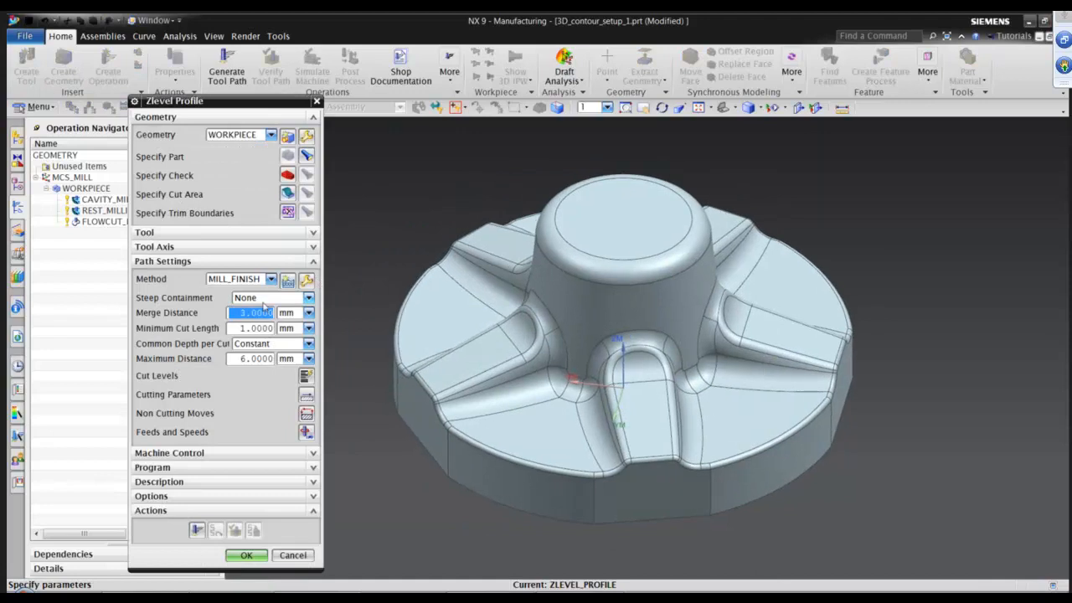
{"action": "left_click", "coordinate": [268, 359]}
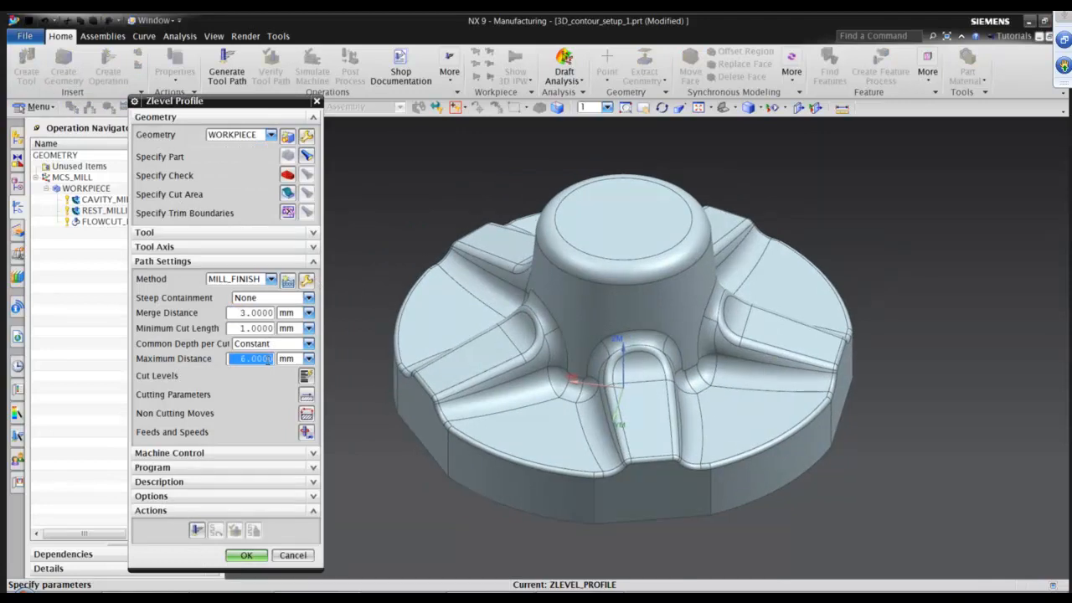
{"action": "type", "text": ".5"}
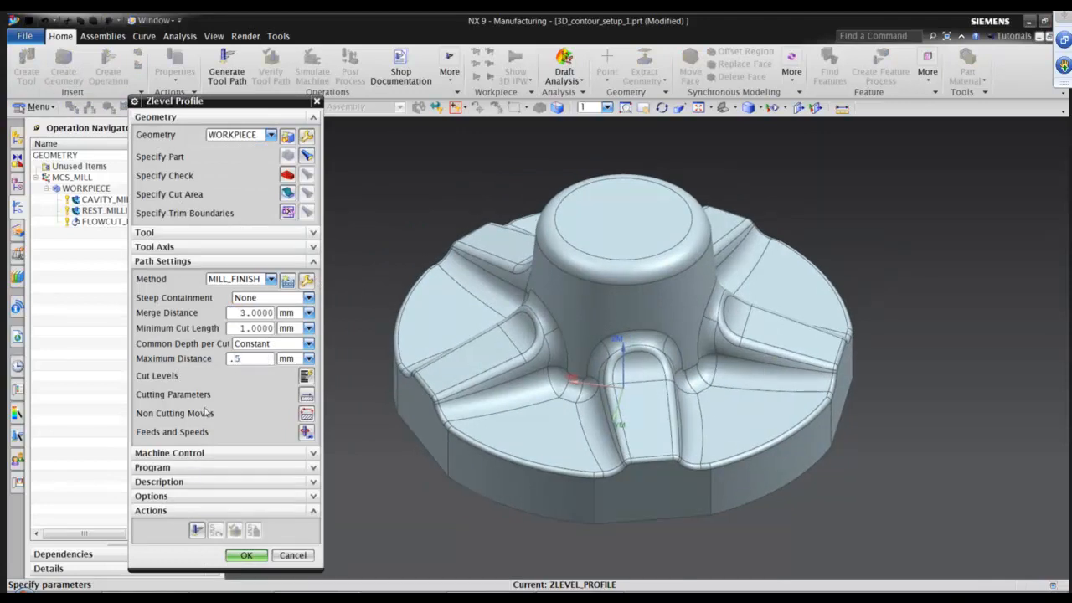
{"action": "left_click", "coordinate": [197, 530]}
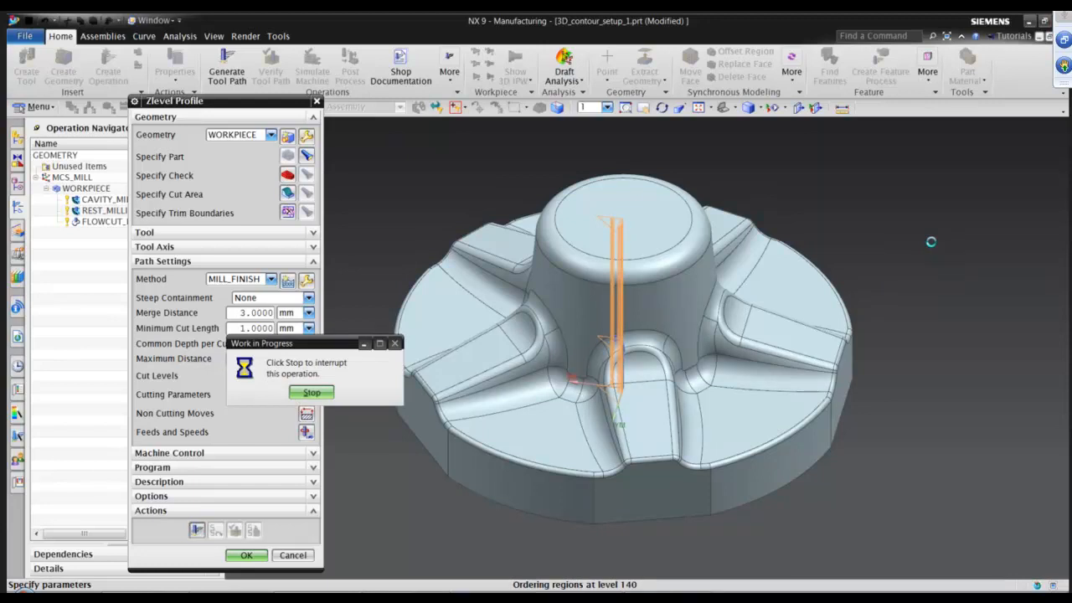
Inspect the generated Z-level passes around the hub and rib walls.
{"action": "scroll", "coordinate": [908, 403], "scroll_direction": "up", "scroll_amount": 3}
{"action": "middle_click_drag", "start_coordinate": [913, 429], "coordinate": [565, 354]}
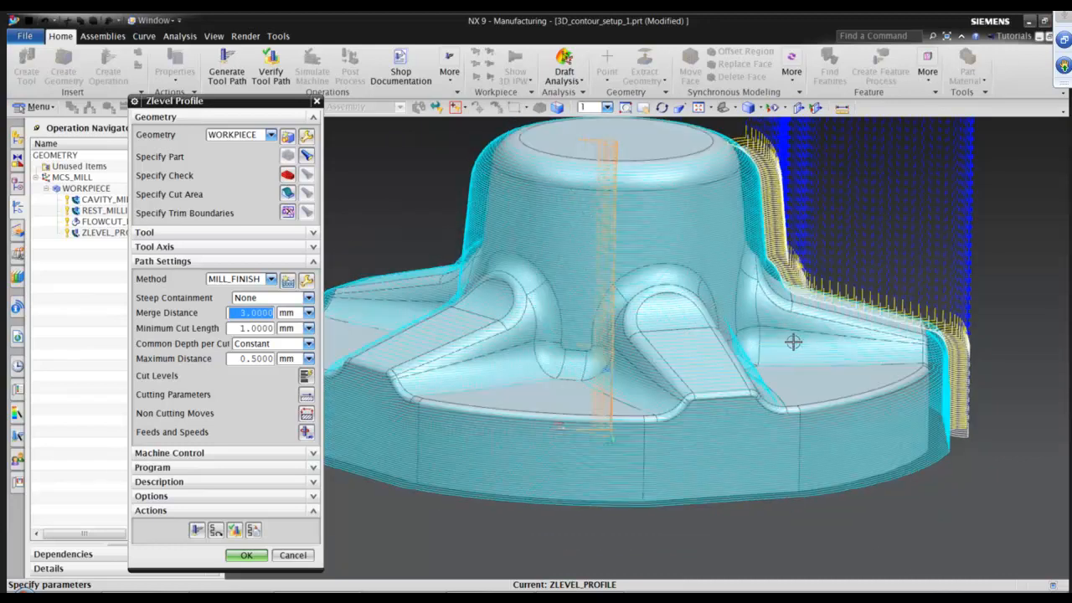
{"action": "scroll", "coordinate": [795, 343], "scroll_direction": "up", "scroll_amount": 2}
{"action": "scroll", "coordinate": [910, 357], "scroll_direction": "up", "scroll_amount": 2}
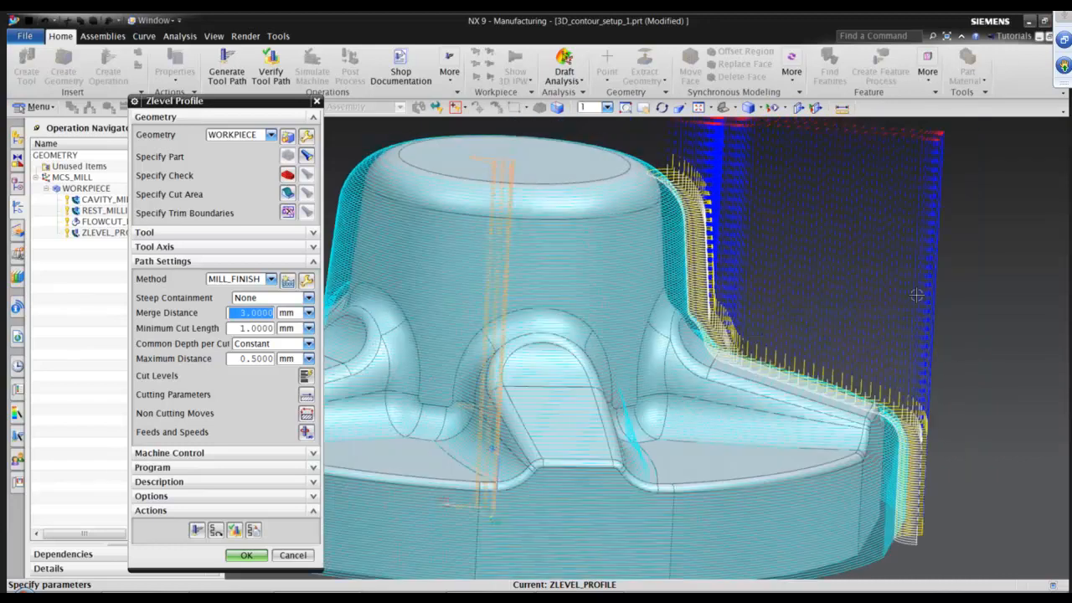
{"action": "middle_click_drag", "start_coordinate": [917, 295], "coordinate": [648, 219]}
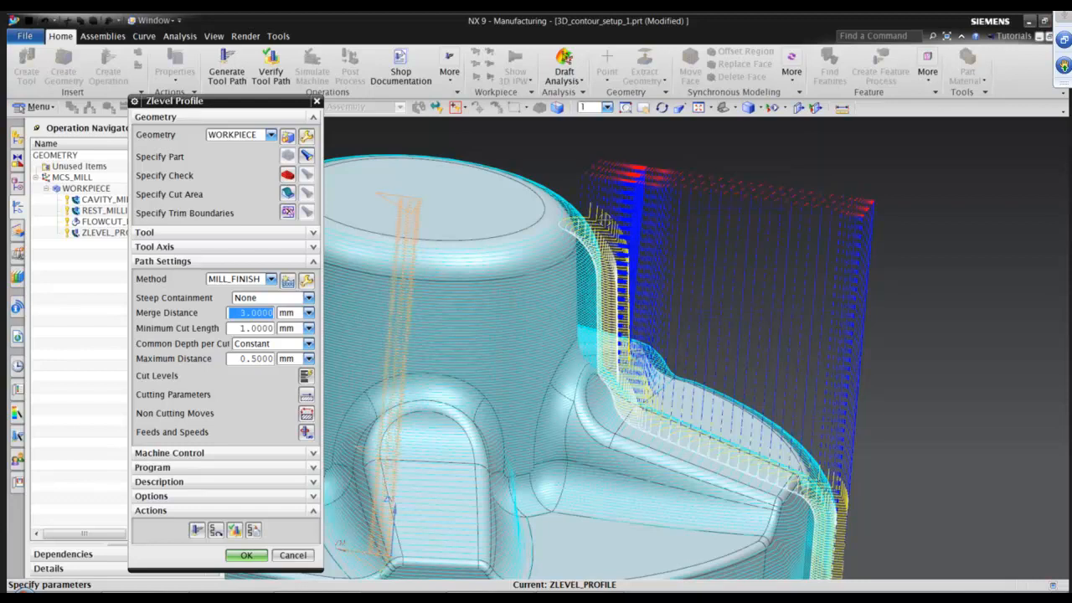
{"action": "middle_click_drag", "start_coordinate": [606, 220], "coordinate": [725, 170]}
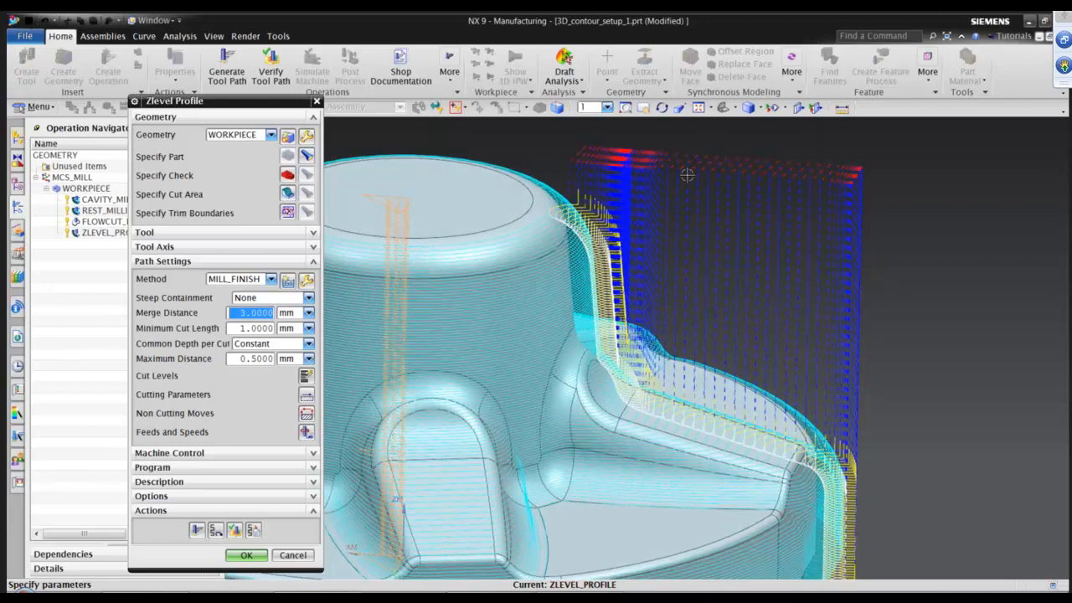
{"action": "middle_click_drag", "start_coordinate": [533, 318], "coordinate": [563, 307]}
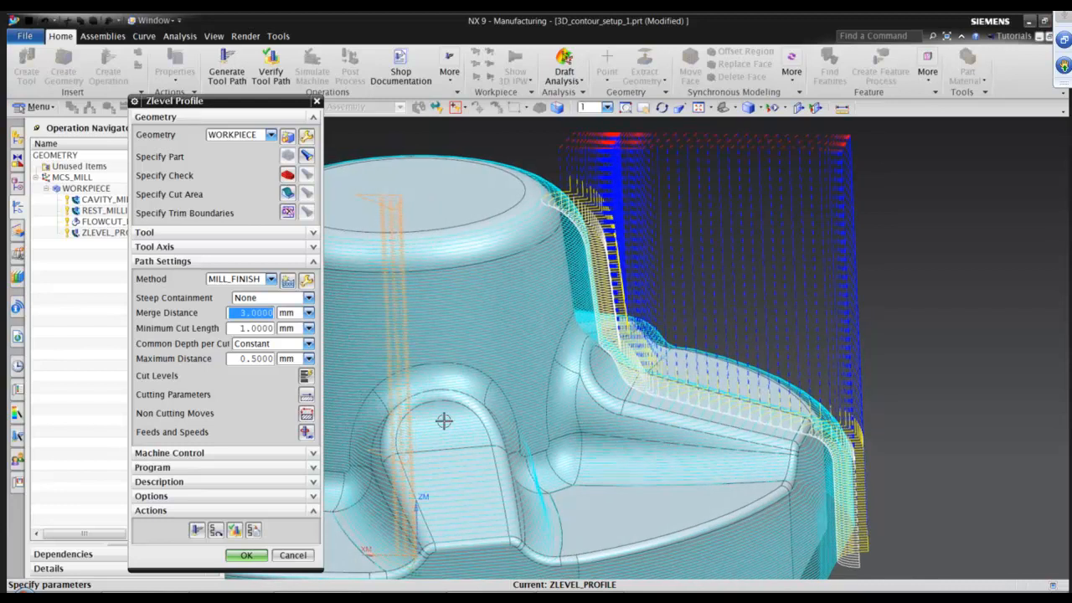
{"action": "middle_click_drag", "start_coordinate": [327, 422], "coordinate": [337, 419]}
{"action": "middle_click_drag", "start_coordinate": [593, 208], "coordinate": [707, 436]}
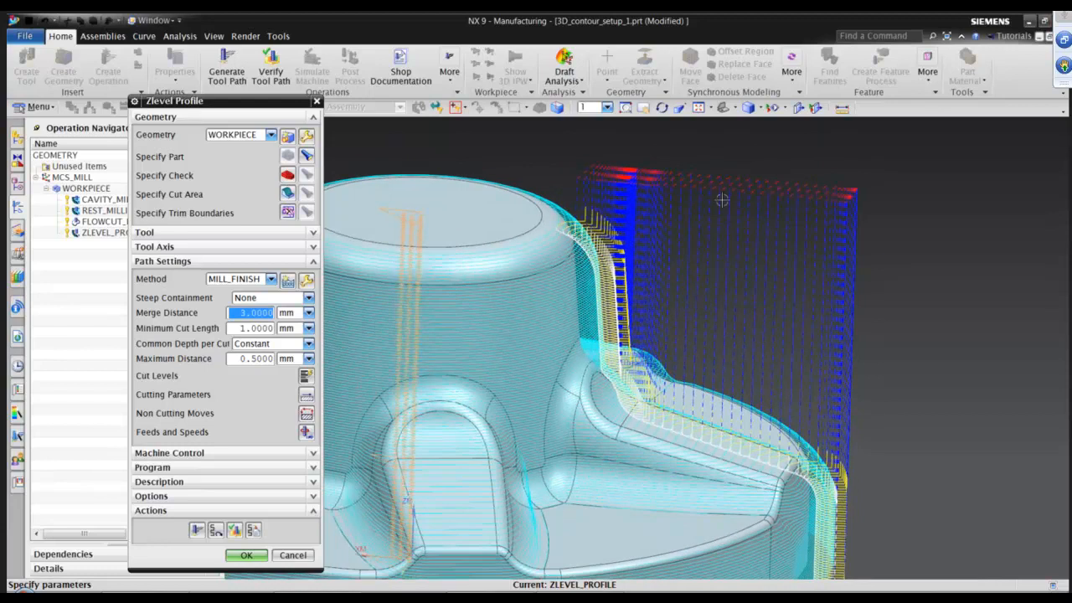
Set the between-regions transfer type in non-cutting moves to Lowest Safe Z and regenerate the tool path.
{"action": "left_click", "coordinate": [307, 416]}
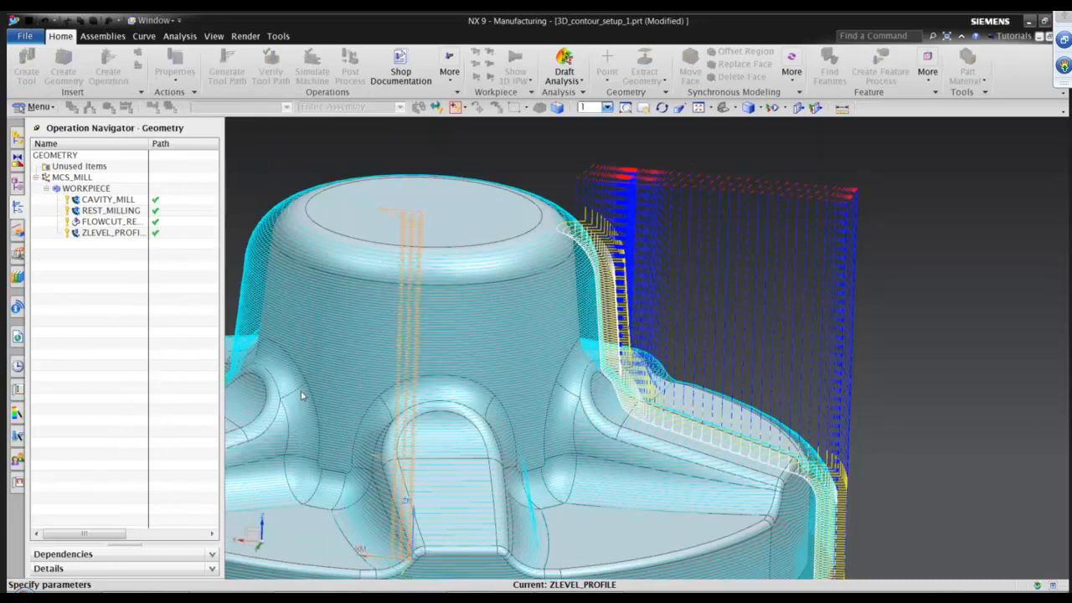
{"action": "left_click", "coordinate": [174, 120]}
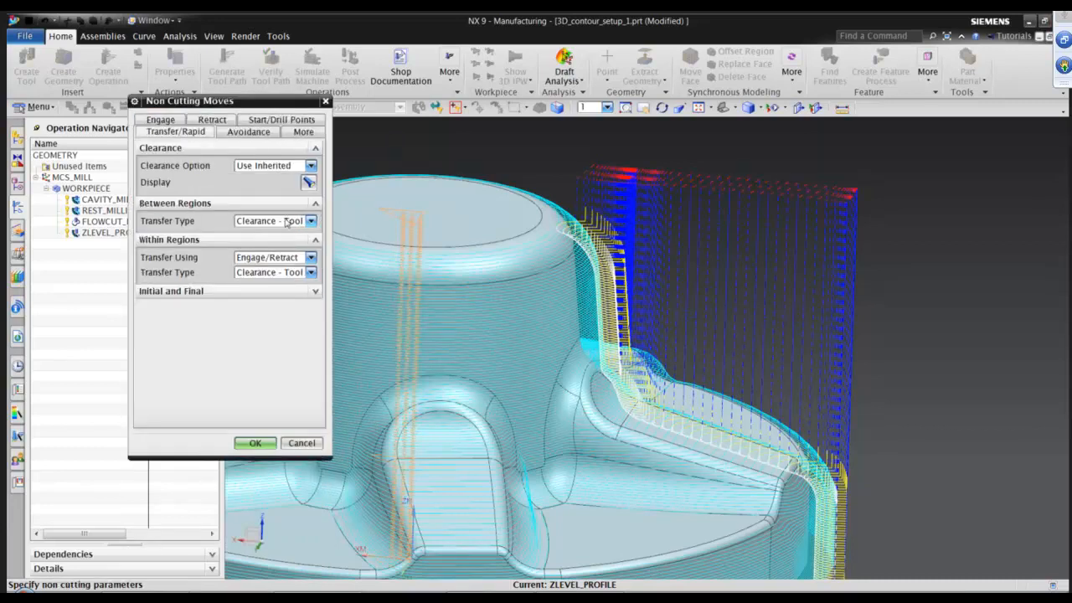
{"action": "left_click", "coordinate": [287, 221]}
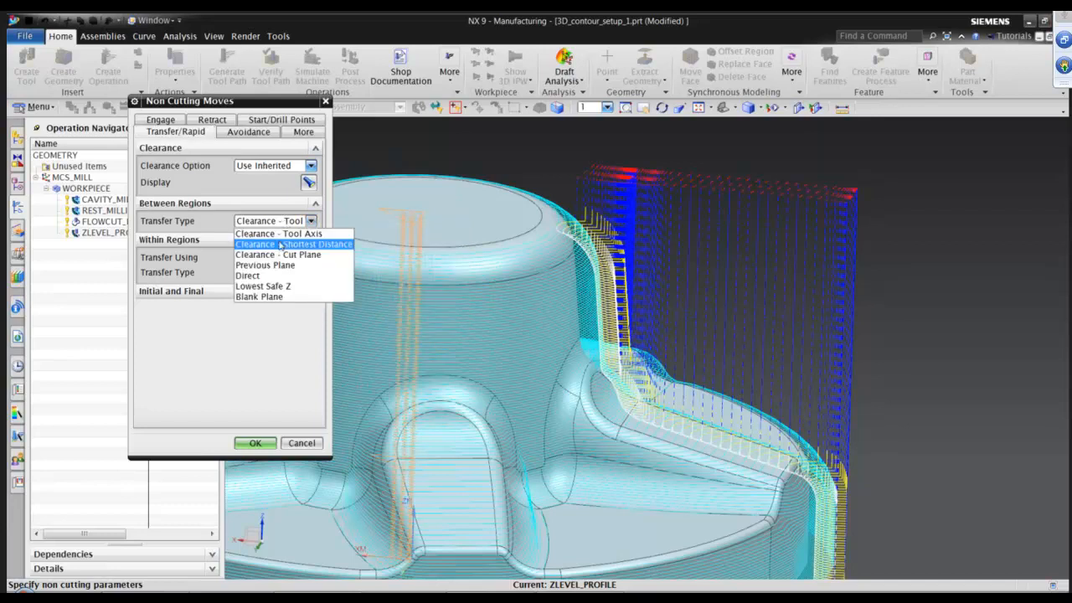
{"action": "left_click", "coordinate": [292, 286]}
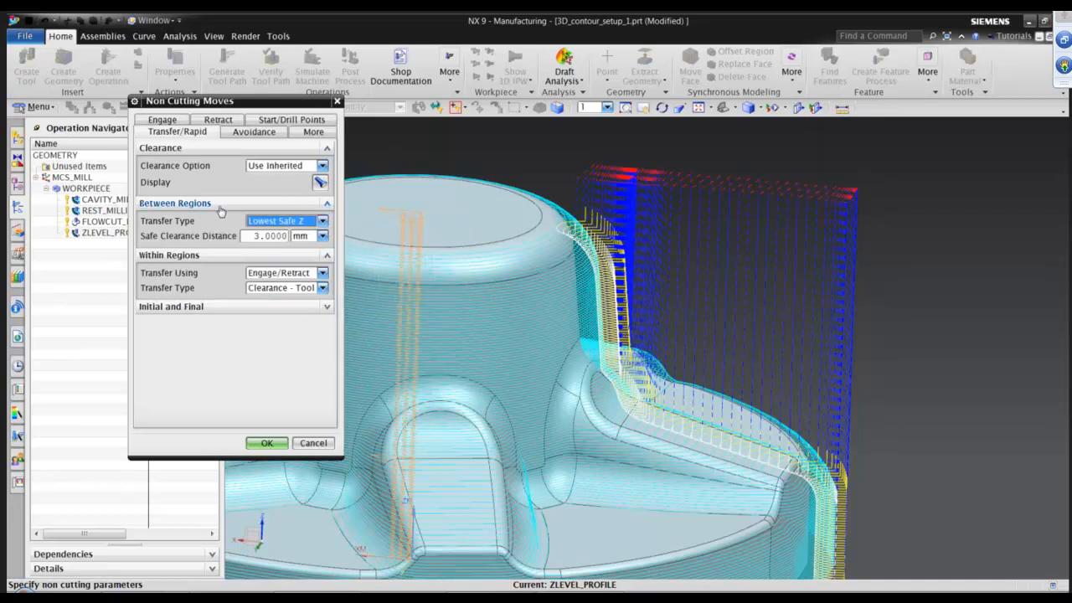
{"action": "left_click", "coordinate": [266, 444]}
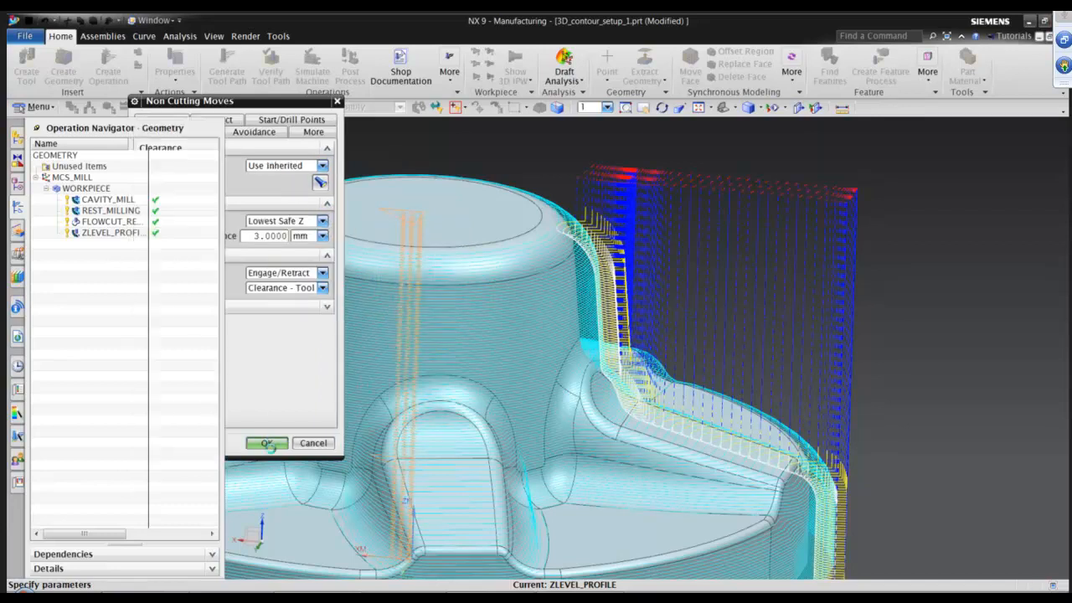
{"action": "left_click", "coordinate": [196, 529]}
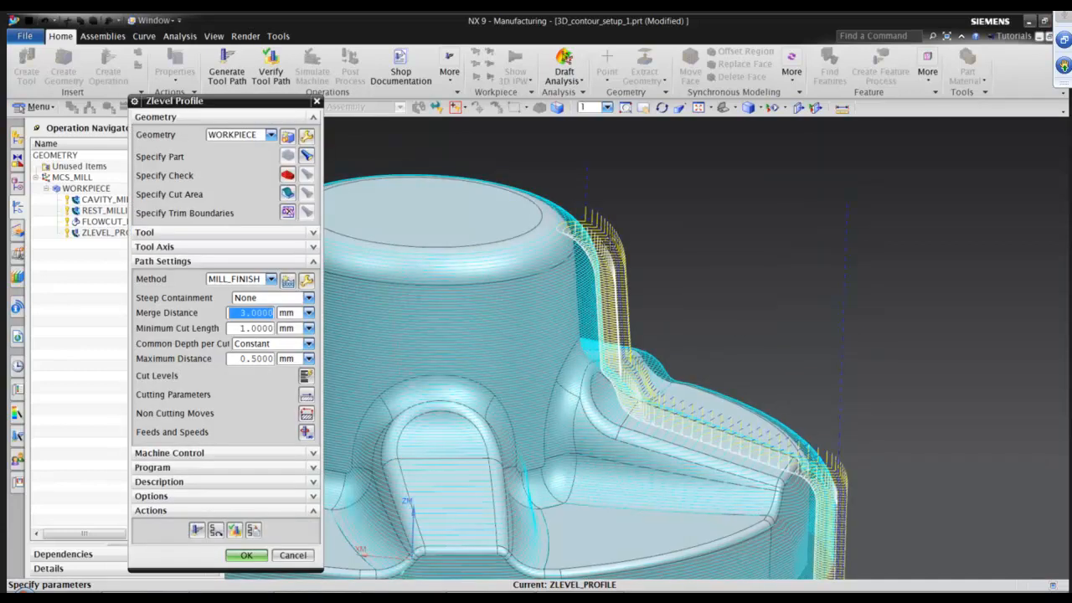
Set the Z-level profile level-to-level connection to Direct on Part in the cutting parameters.
{"action": "scroll", "coordinate": [658, 220], "scroll_direction": "up", "scroll_amount": 4}
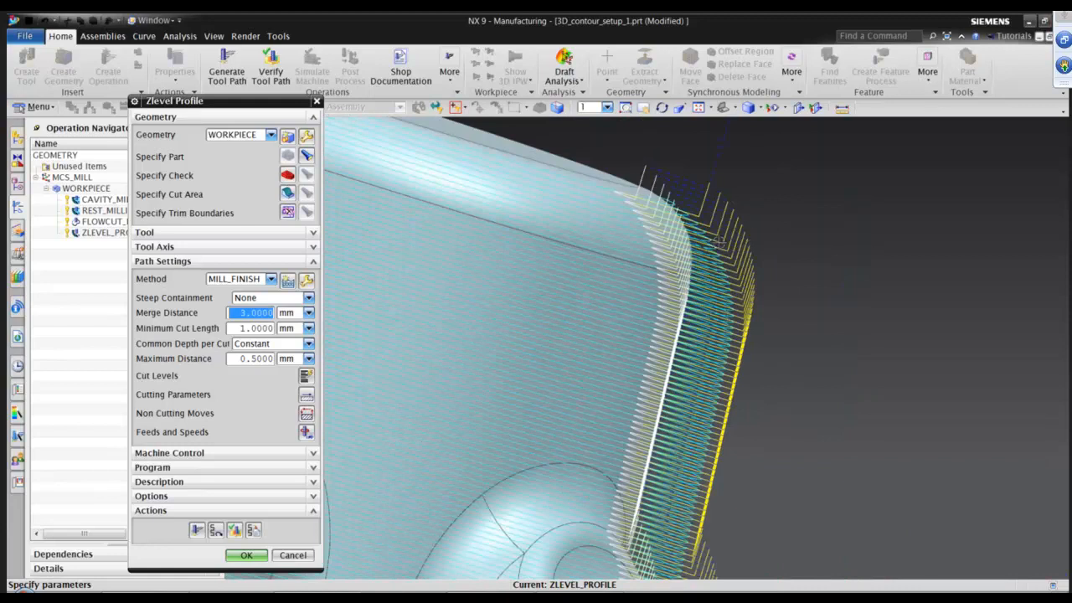
{"action": "scroll", "coordinate": [775, 285], "scroll_direction": "down", "scroll_amount": 4}
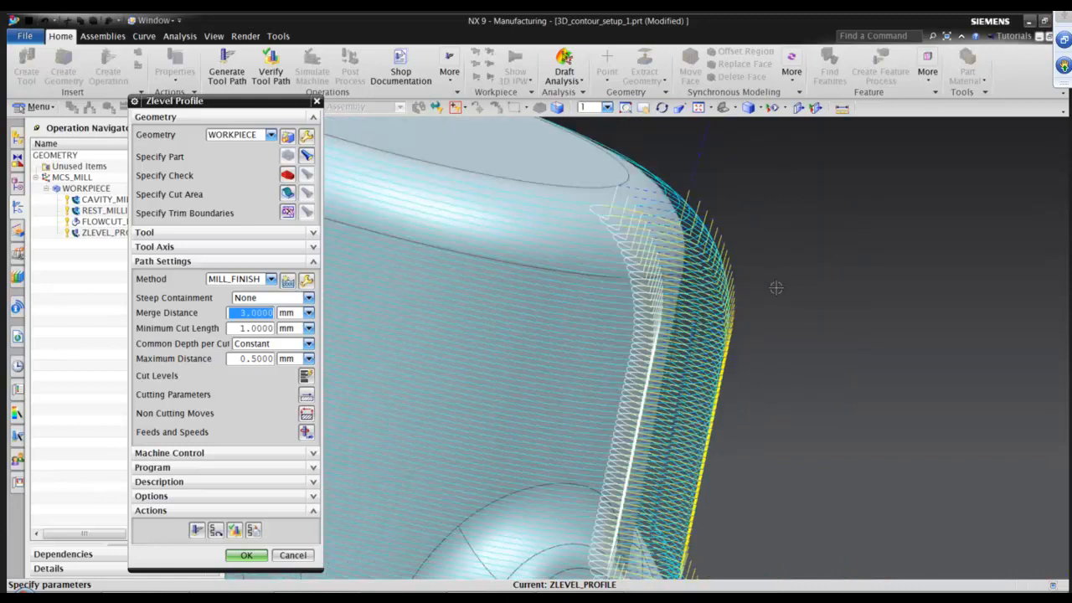
{"action": "middle_click_drag", "start_coordinate": [782, 300], "coordinate": [345, 393]}
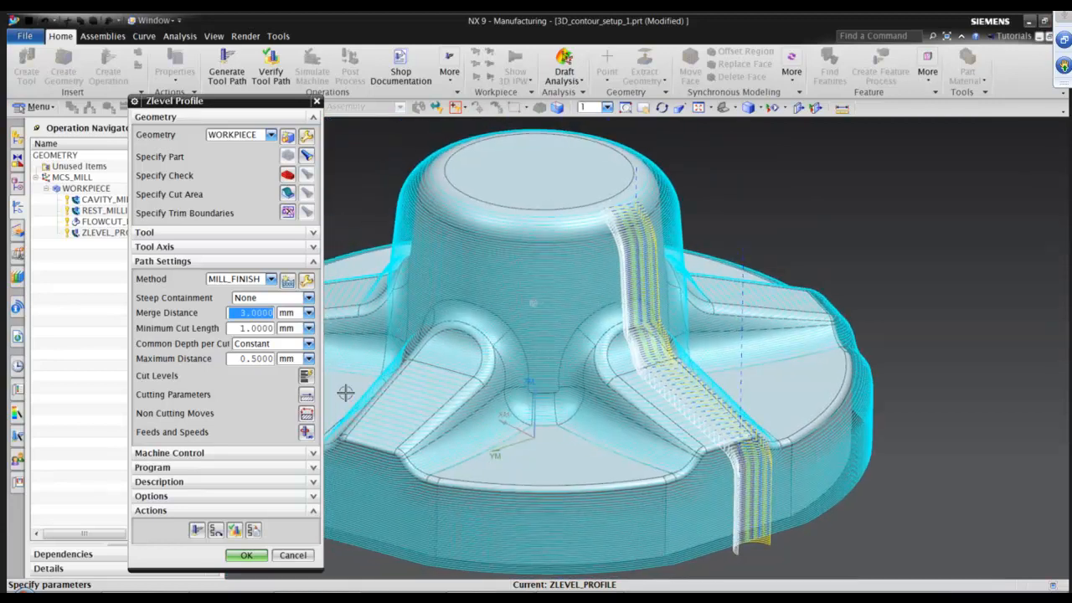
{"action": "middle_click_drag", "start_coordinate": [644, 329], "coordinate": [782, 346]}
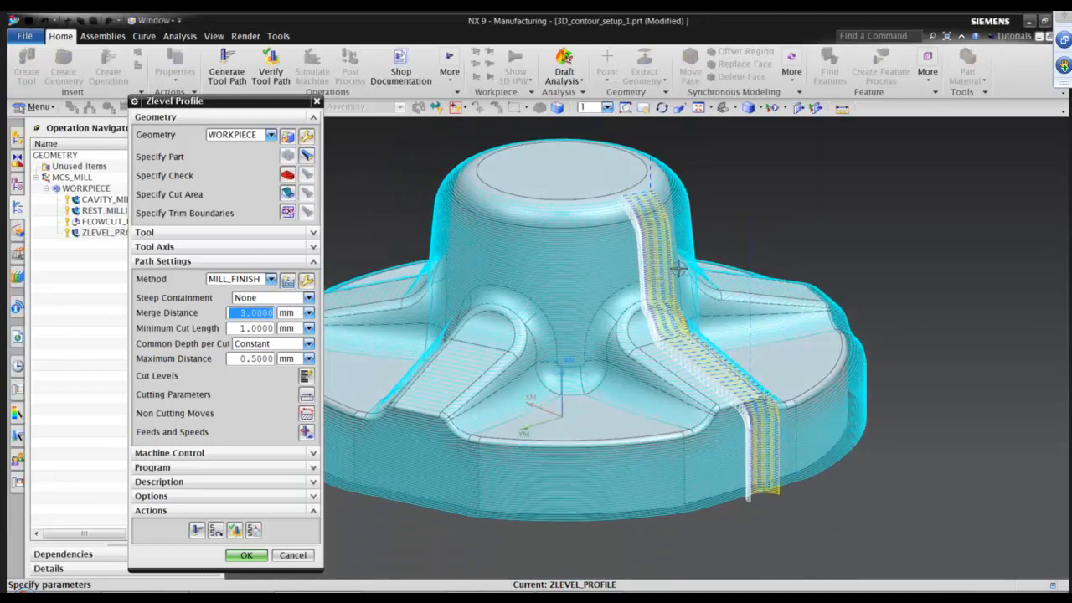
{"action": "left_click", "coordinate": [308, 395]}
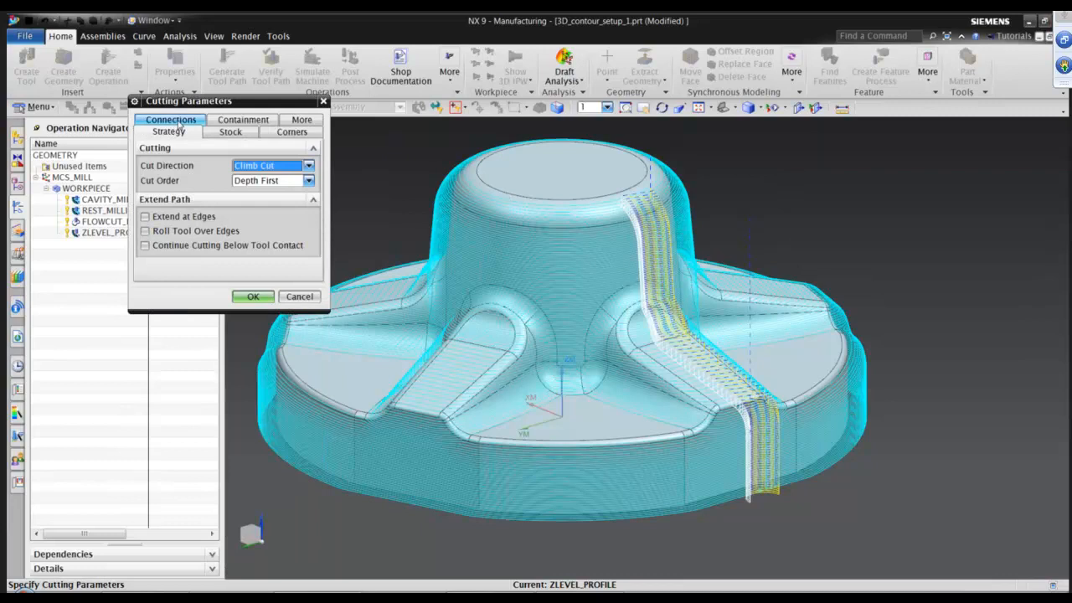
{"action": "left_click", "coordinate": [172, 120]}
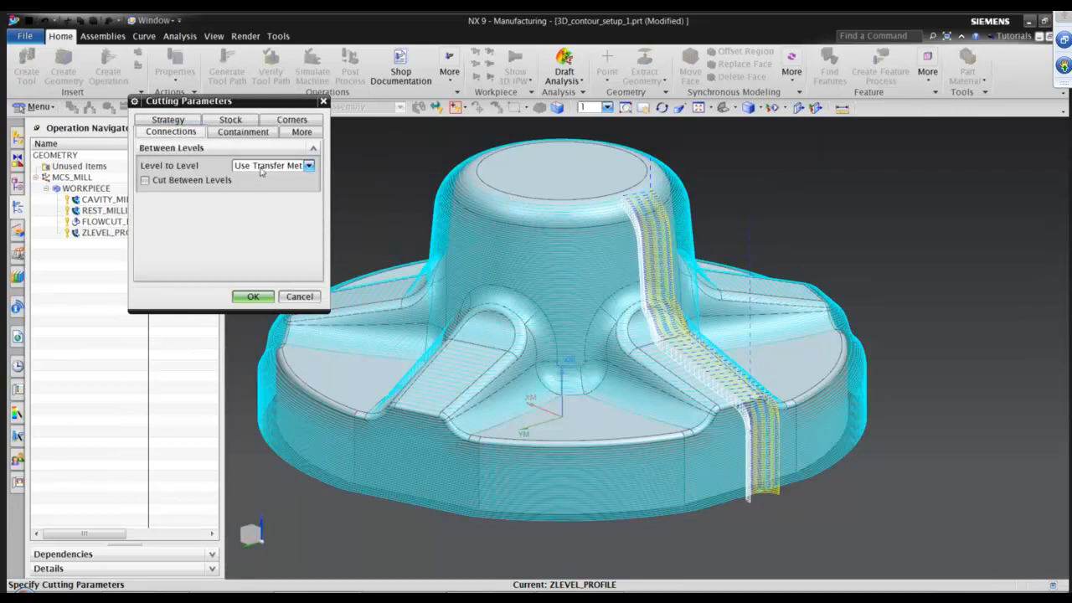
{"action": "mouse_move", "coordinate": [261, 171]}
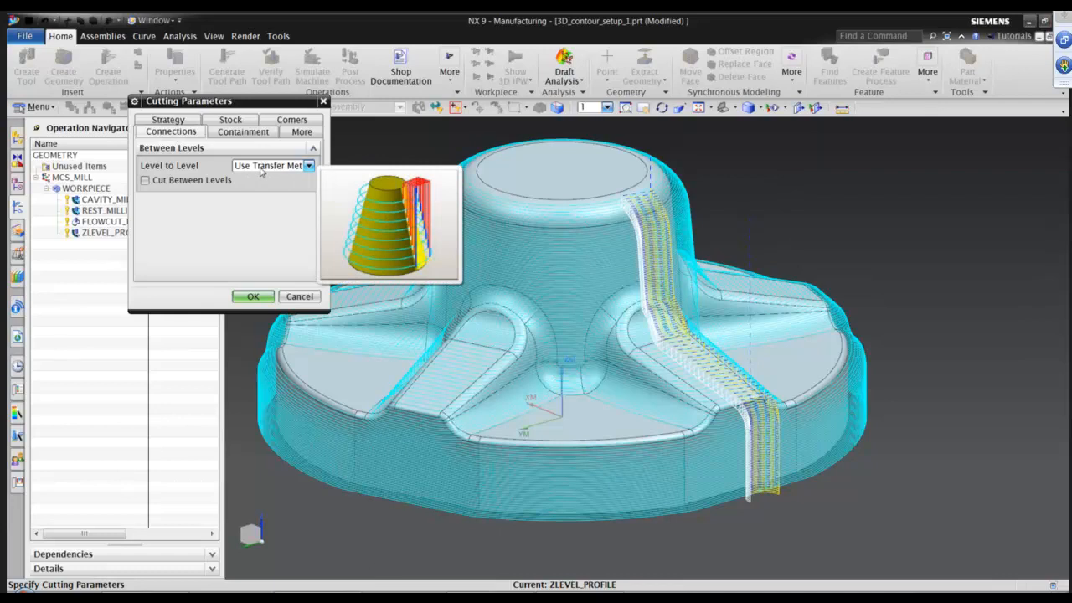
{"action": "left_click", "coordinate": [260, 170]}
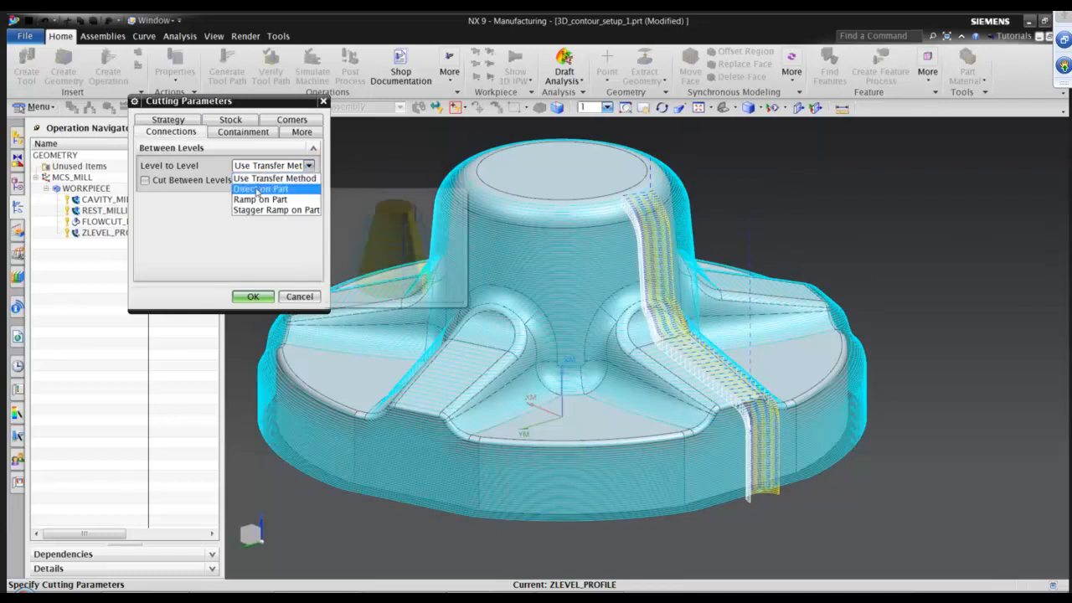
{"action": "left_click", "coordinate": [259, 189]}
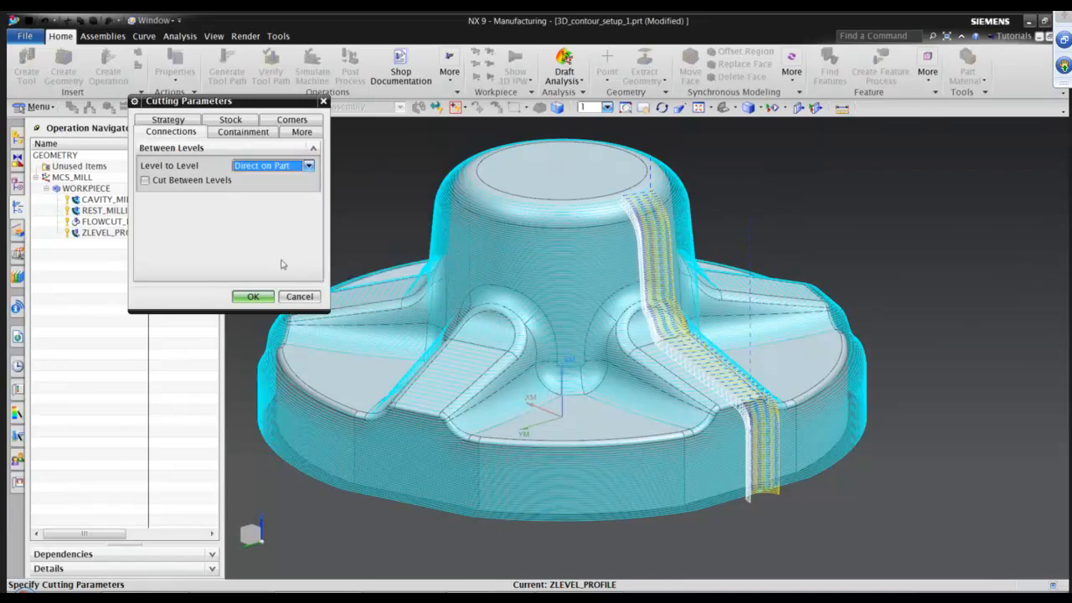
{"action": "left_click", "coordinate": [253, 298]}
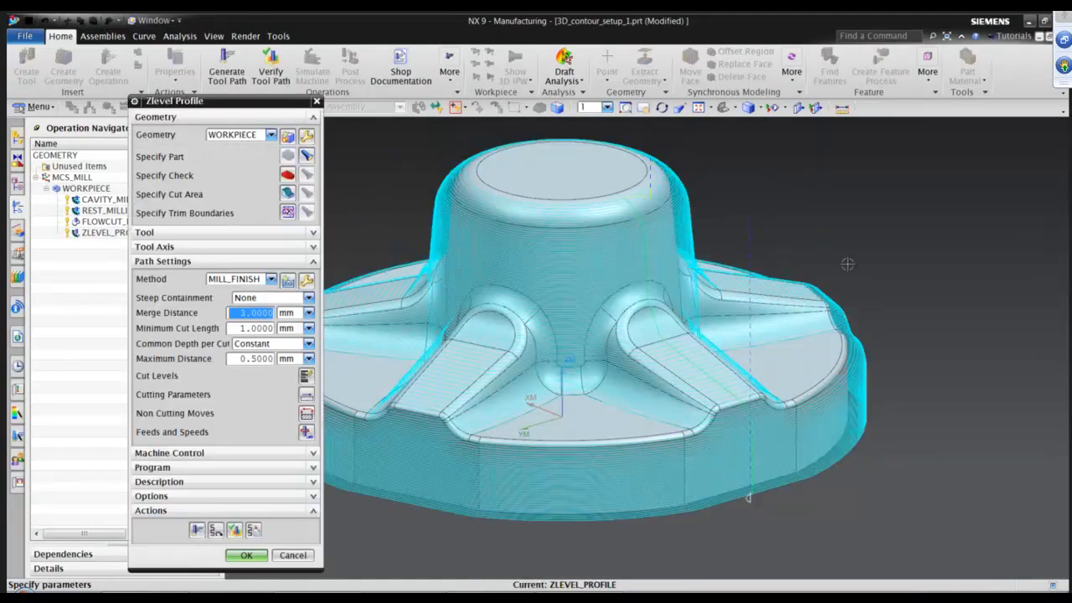
Change the level-to-level connection to Ramp on Part.
{"action": "middle_click_drag", "start_coordinate": [851, 275], "coordinate": [602, 221]}
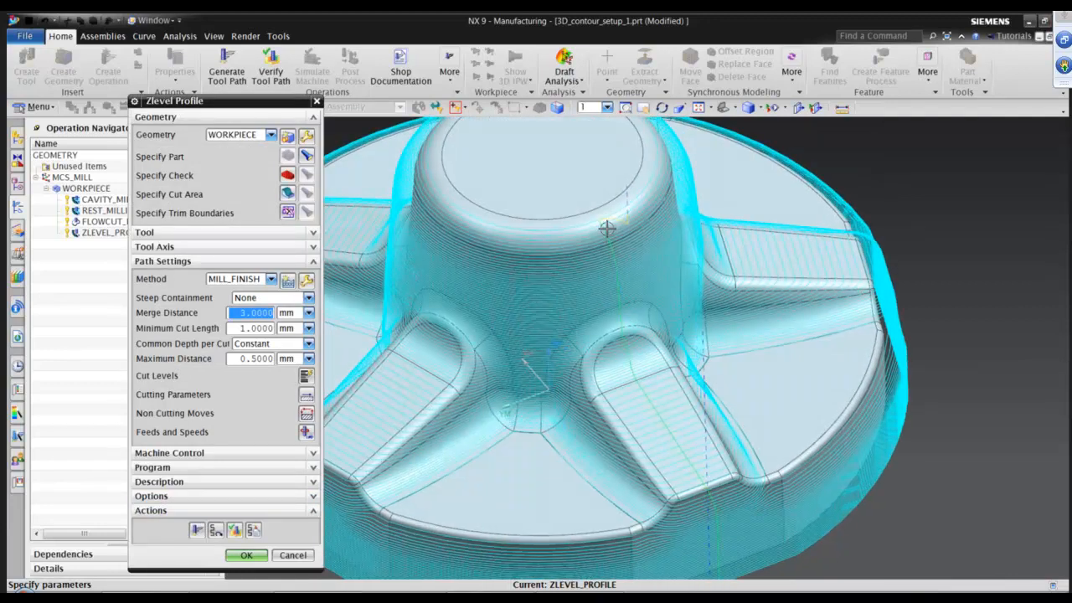
{"action": "scroll", "coordinate": [606, 228], "scroll_direction": "up", "scroll_amount": 2}
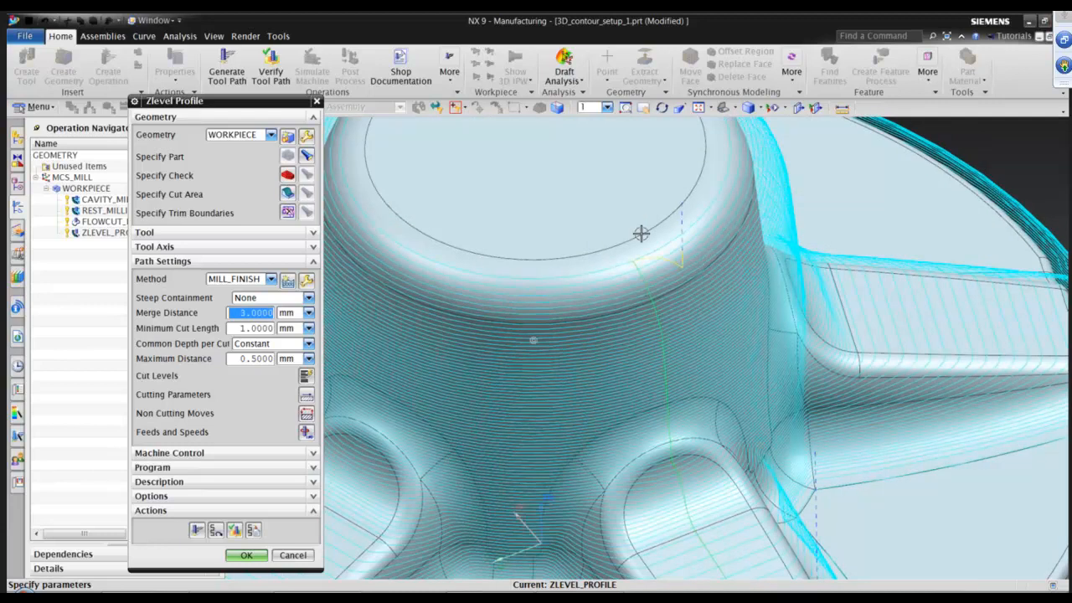
{"action": "scroll", "coordinate": [642, 232], "scroll_direction": "up", "scroll_amount": 2}
{"action": "scroll", "coordinate": [456, 444], "scroll_direction": "down", "scroll_amount": 4}
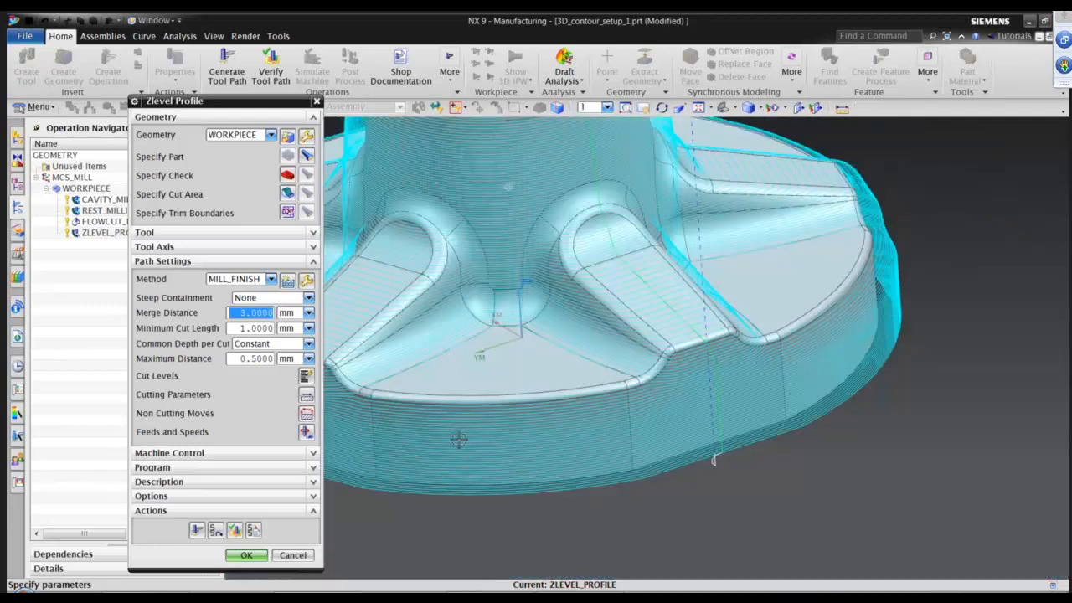
{"action": "middle_click_drag", "start_coordinate": [458, 440], "coordinate": [768, 316]}
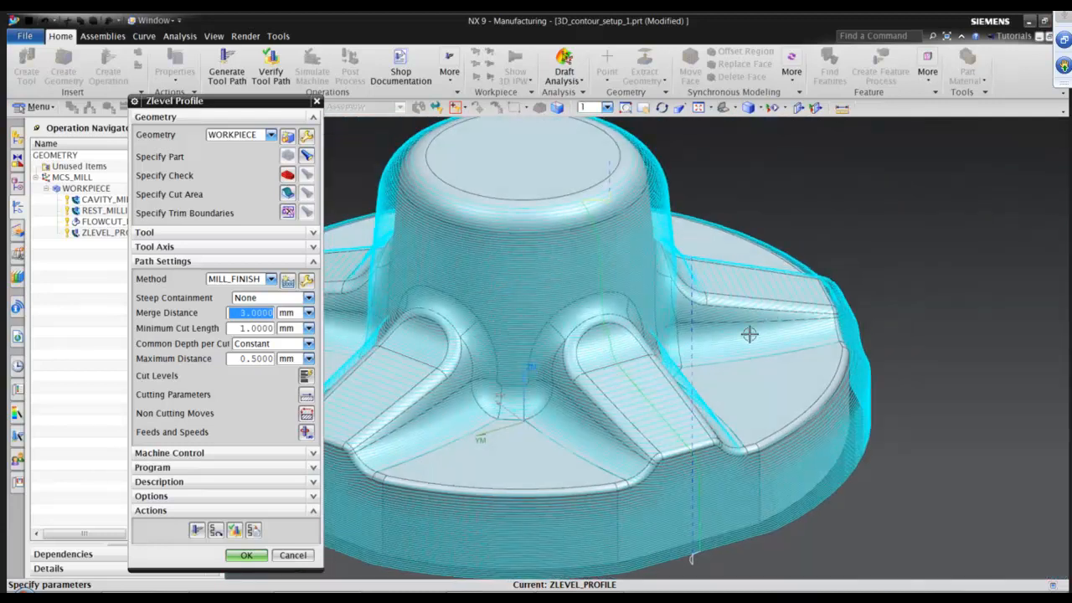
{"action": "scroll", "coordinate": [749, 334], "scroll_direction": "down", "scroll_amount": 1}
{"action": "left_click", "coordinate": [307, 395]}
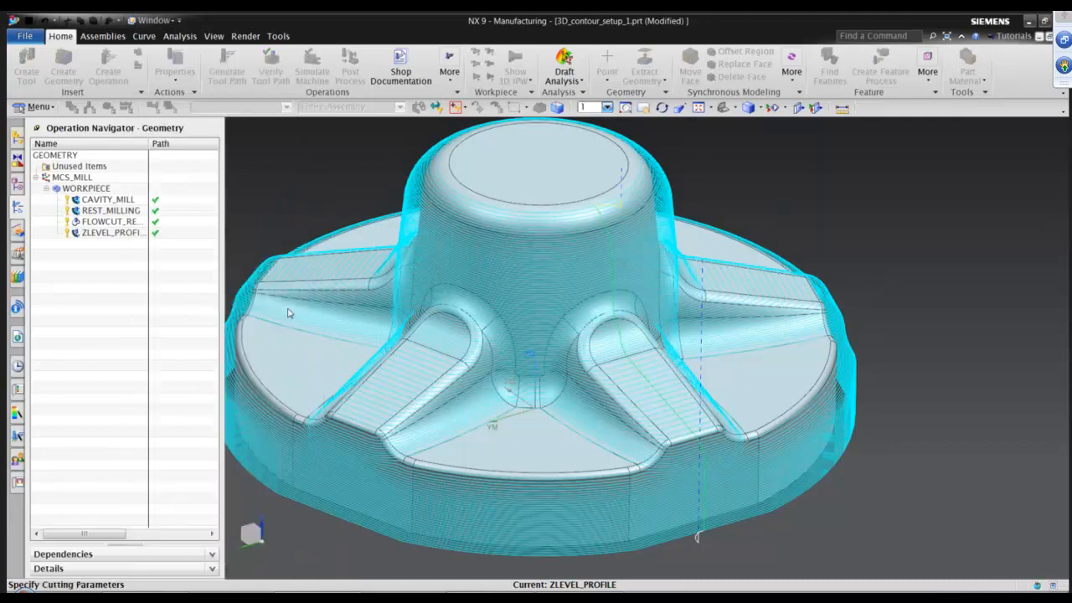
{"action": "left_click", "coordinate": [184, 122]}
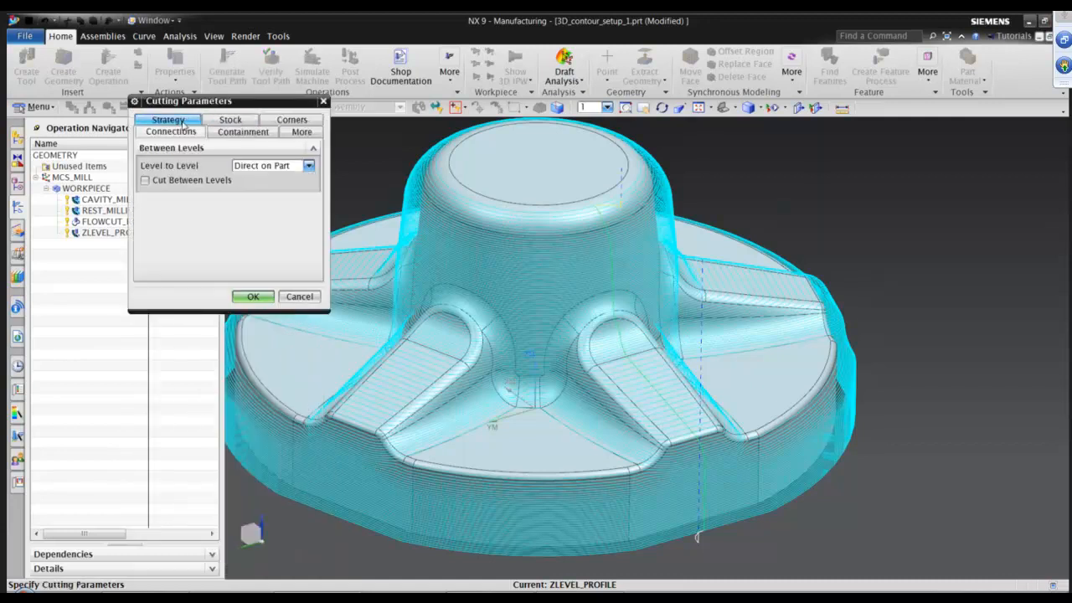
{"action": "left_click", "coordinate": [273, 165]}
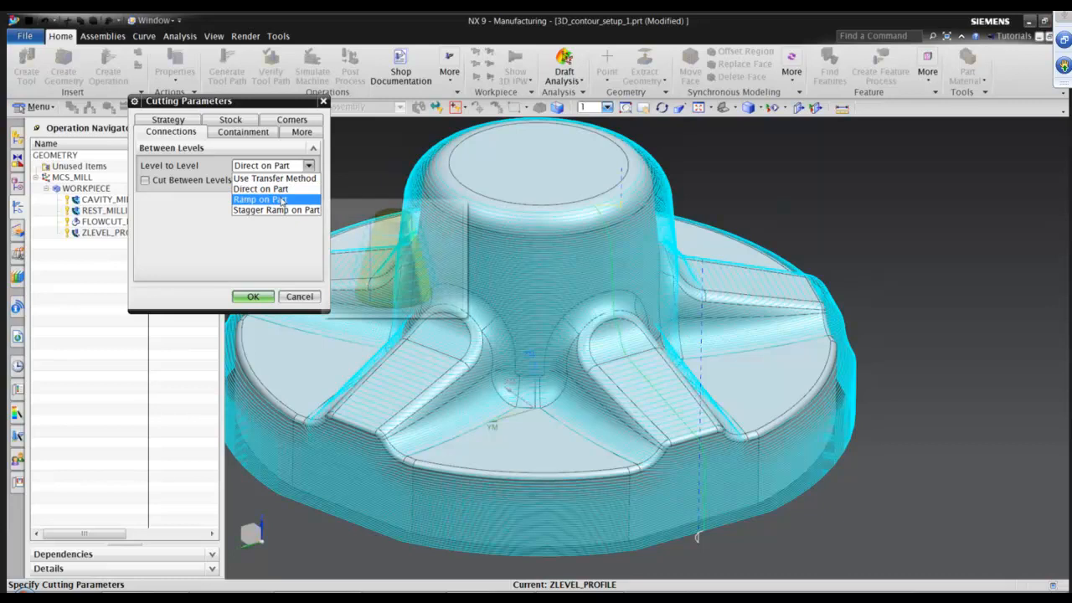
{"action": "left_click", "coordinate": [283, 199]}
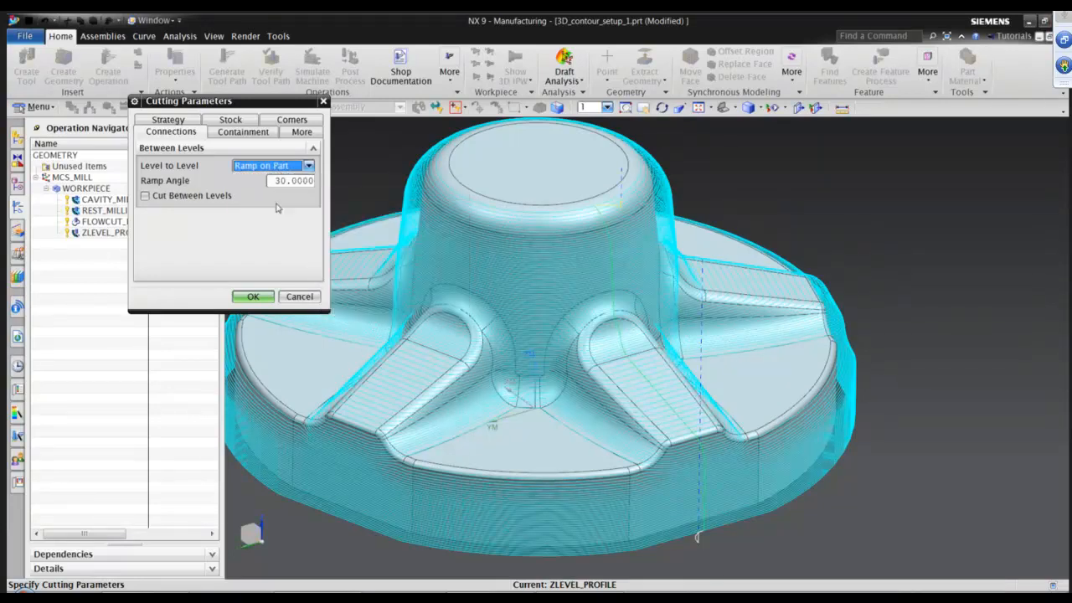
{"action": "left_click", "coordinate": [251, 296]}
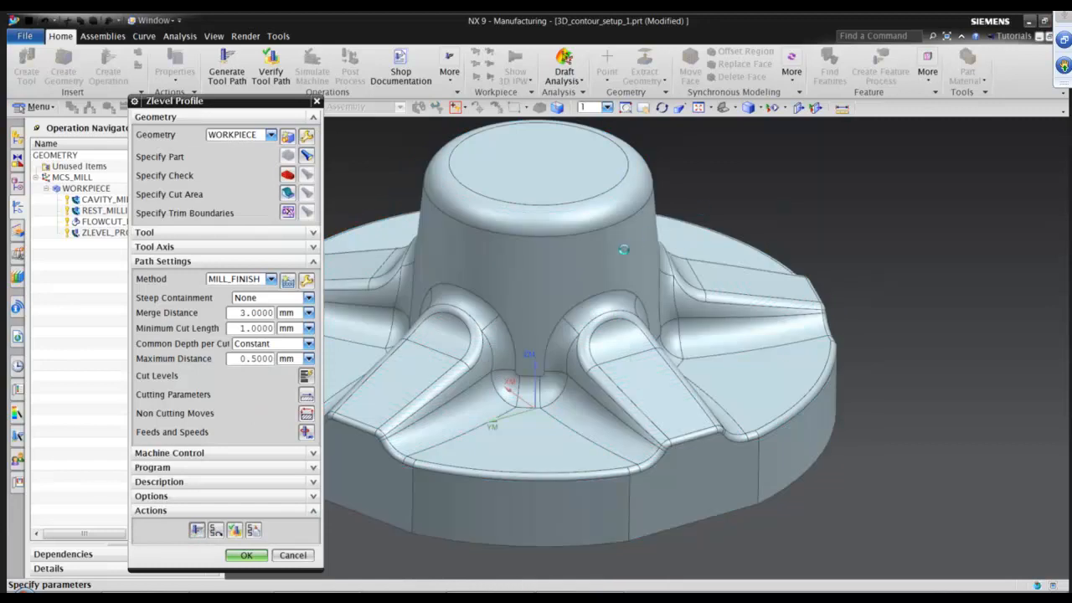
Change the level-to-level connection to Stagger Ramp on Part.
{"action": "scroll", "coordinate": [646, 239], "scroll_direction": "up", "scroll_amount": 5}
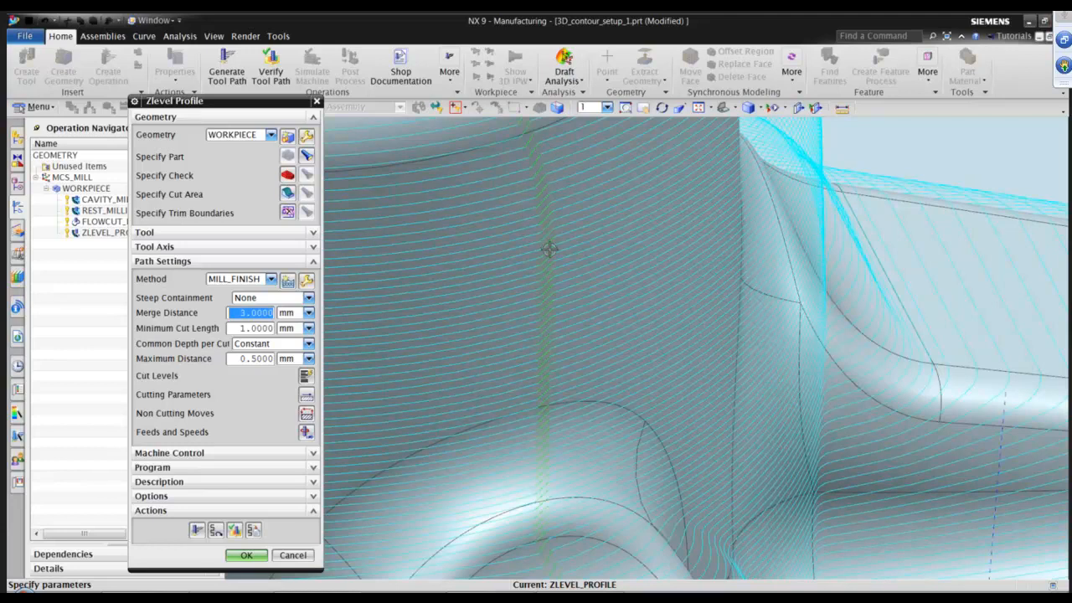
{"action": "scroll", "coordinate": [583, 252], "scroll_direction": "down", "scroll_amount": 3}
{"action": "scroll", "coordinate": [467, 362], "scroll_direction": "up", "scroll_amount": 1}
{"action": "left_click", "coordinate": [307, 394]}
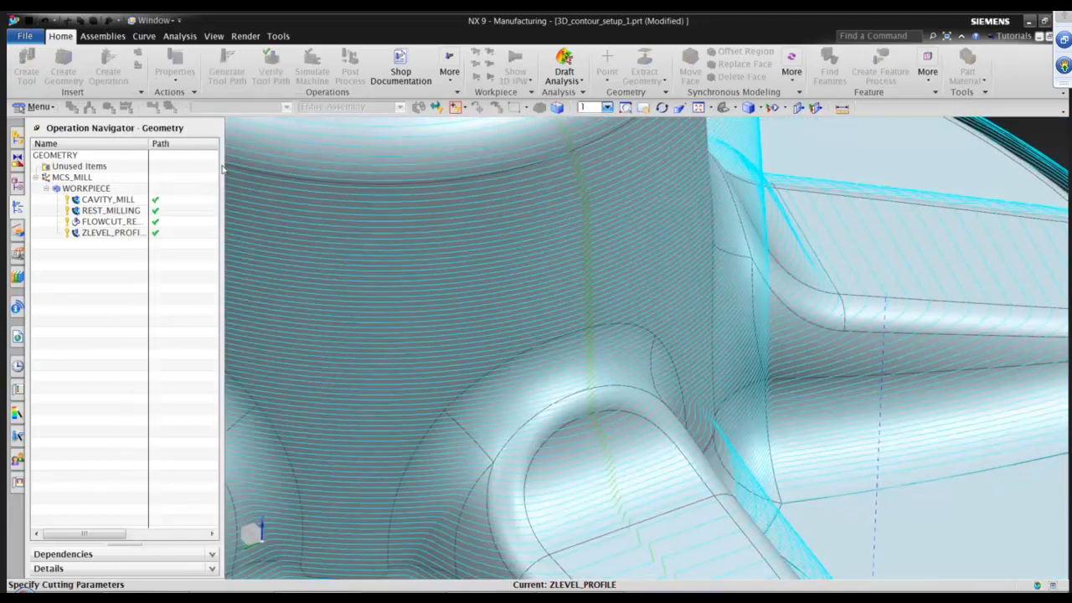
{"action": "left_click", "coordinate": [189, 125]}
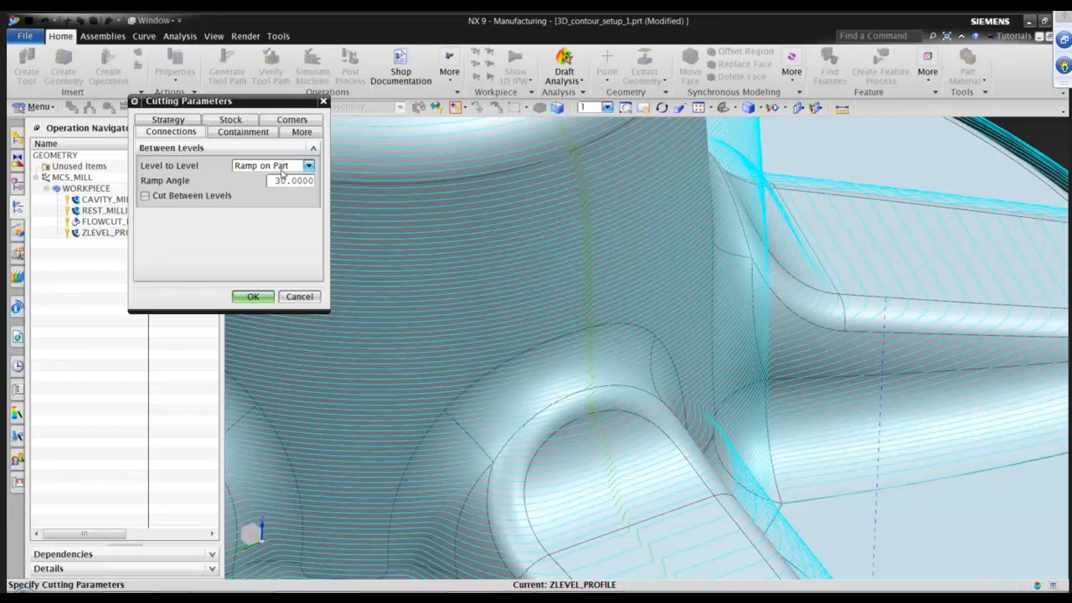
{"action": "left_click", "coordinate": [282, 166]}
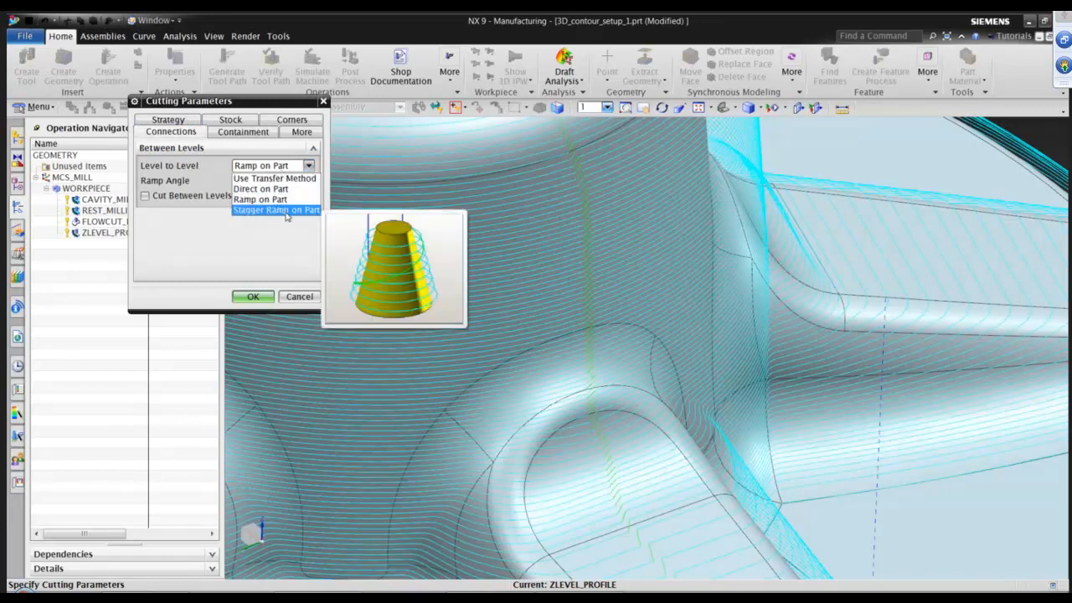
{"action": "left_click", "coordinate": [283, 210]}
{"action": "left_click", "coordinate": [253, 297]}
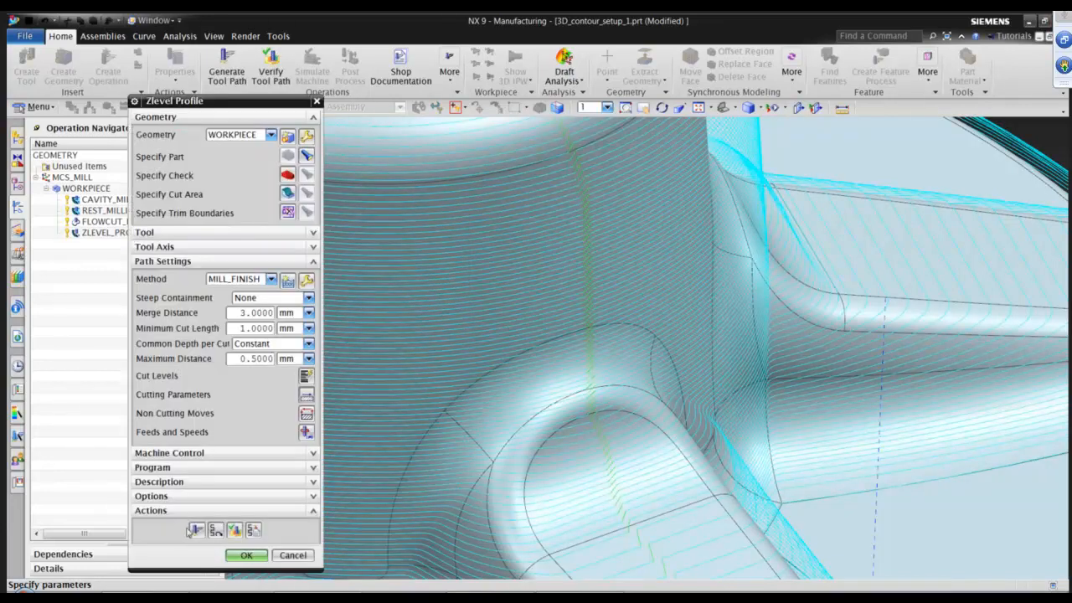
Regenerate the Z-level profile tool path.
{"action": "left_click", "coordinate": [196, 529]}
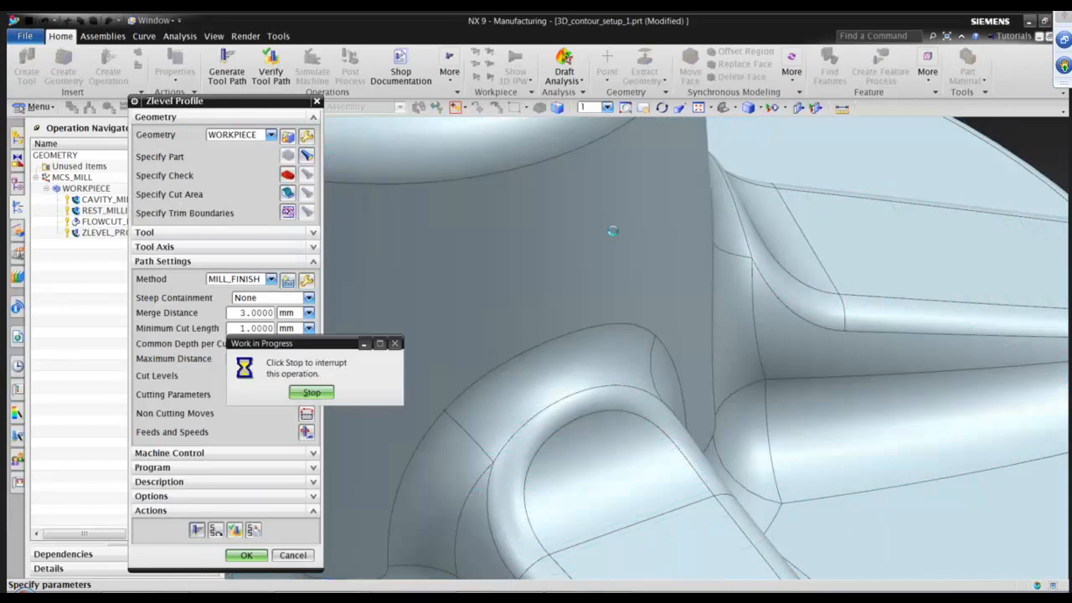
{"action": "scroll", "coordinate": [624, 247], "scroll_direction": "down", "scroll_amount": 5}
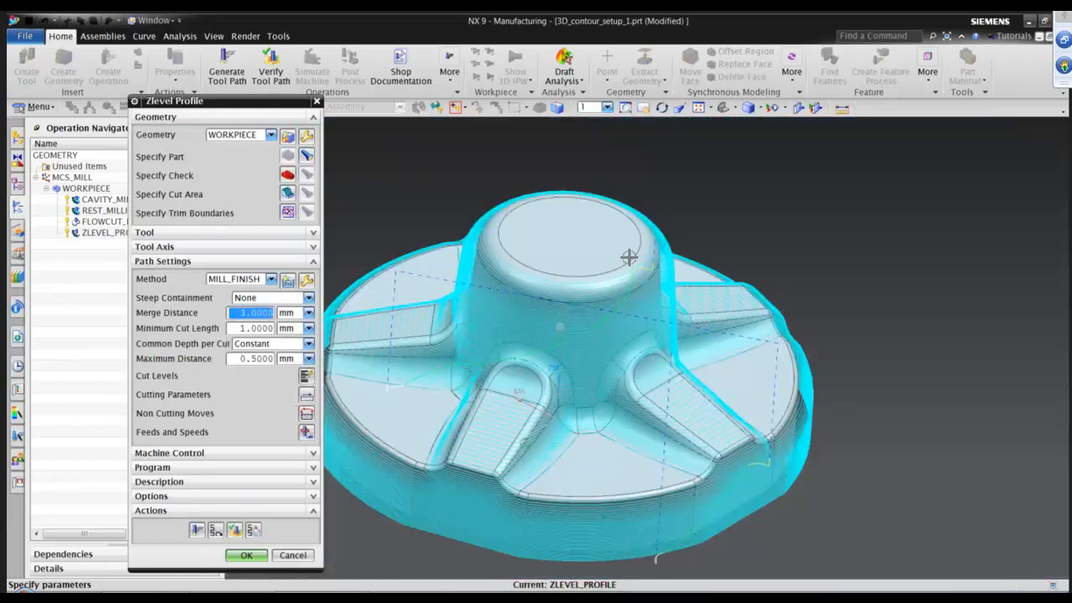
{"action": "middle_click_drag", "start_coordinate": [647, 252], "coordinate": [739, 293]}
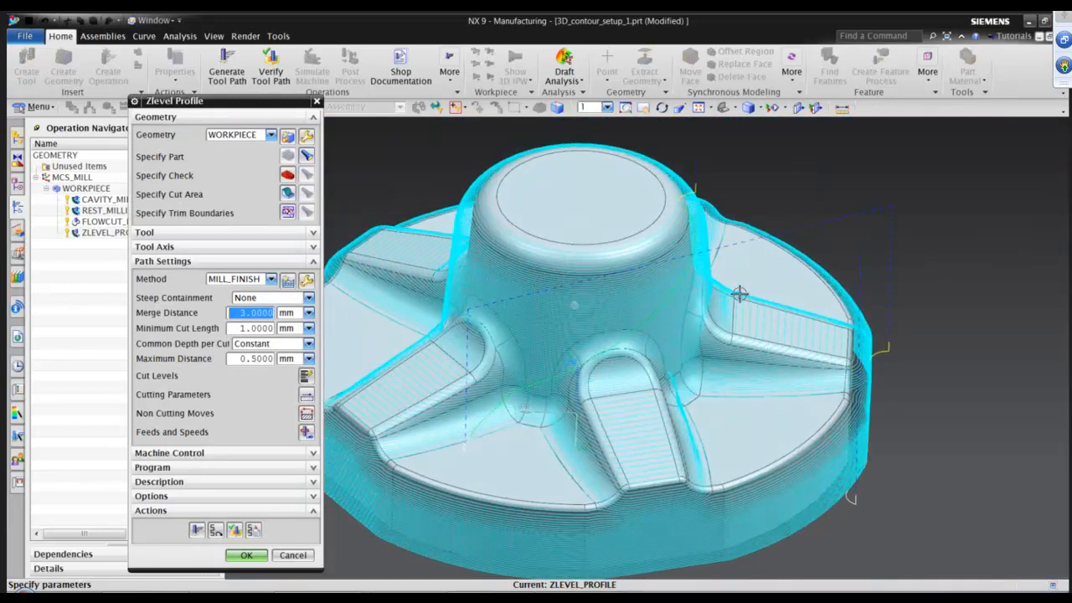
{"action": "scroll", "coordinate": [739, 293], "scroll_direction": "up", "scroll_amount": 5}
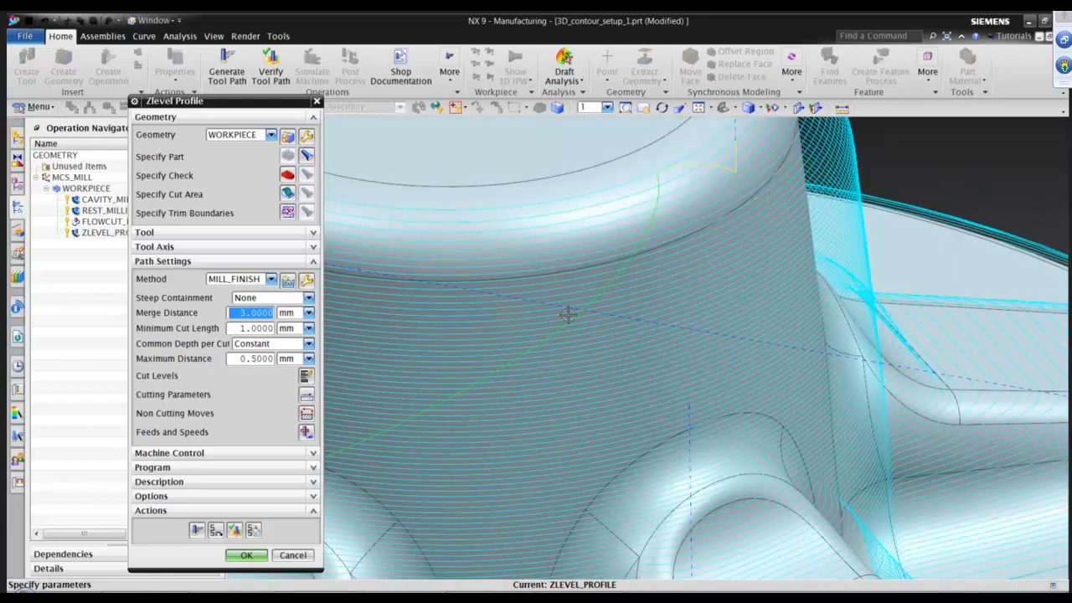
{"action": "scroll", "coordinate": [567, 311], "scroll_direction": "down", "scroll_amount": 5}
{"action": "middle_click_drag", "start_coordinate": [531, 428], "coordinate": [798, 299]}
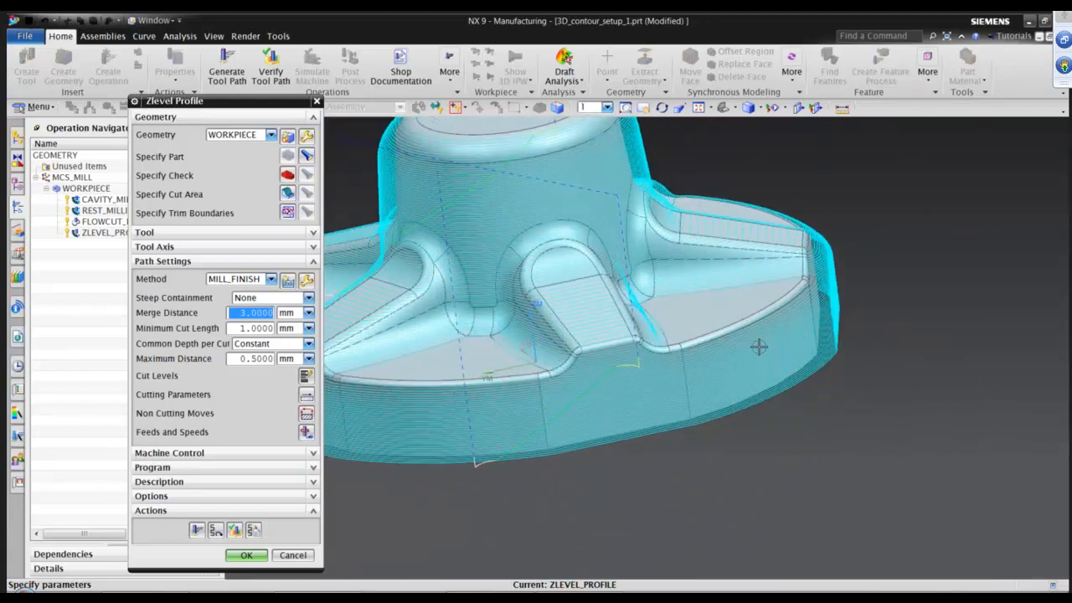
{"action": "middle_click_drag", "start_coordinate": [728, 378], "coordinate": [493, 484]}
Set the blank Trim by option to Silhouette in the containment parameters and accept the Z-level profile operation.
{"action": "left_click", "coordinate": [307, 395]}
{"action": "left_click", "coordinate": [243, 121]}
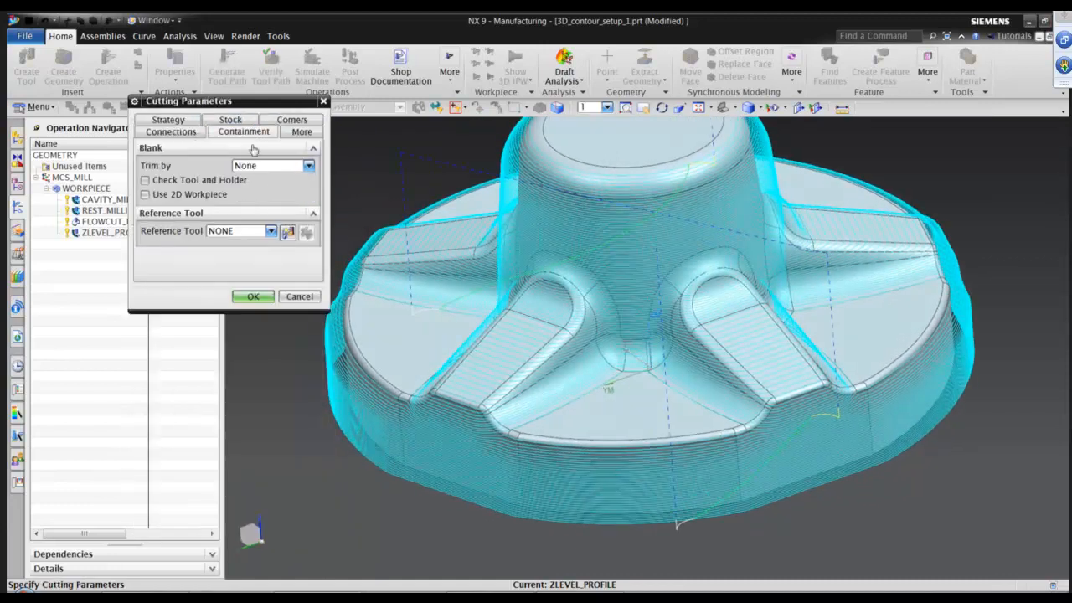
{"action": "left_click", "coordinate": [275, 173]}
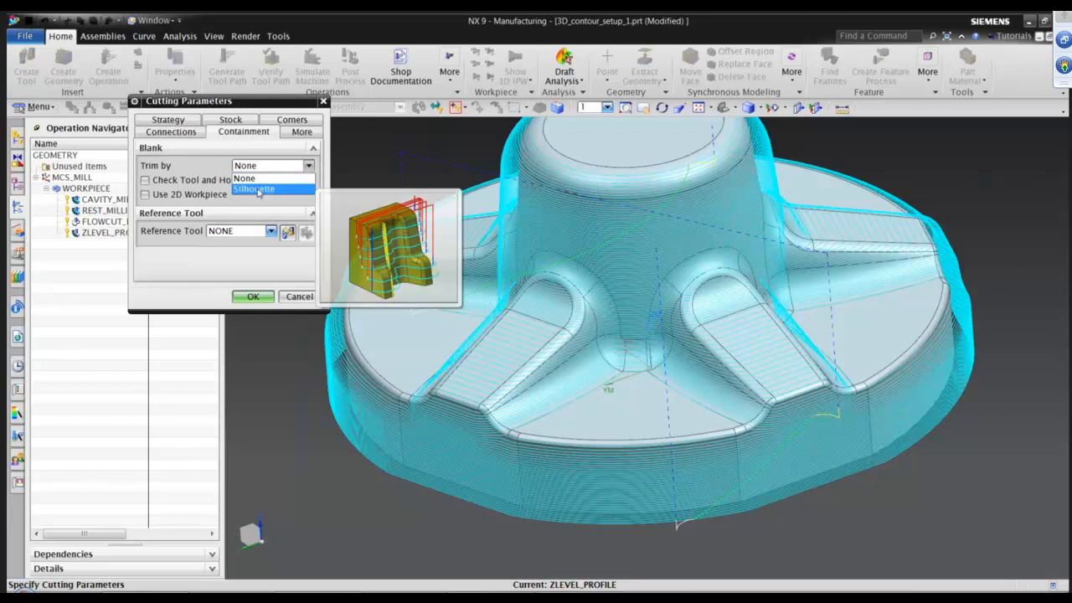
{"action": "left_click", "coordinate": [259, 190]}
{"action": "left_click", "coordinate": [252, 296]}
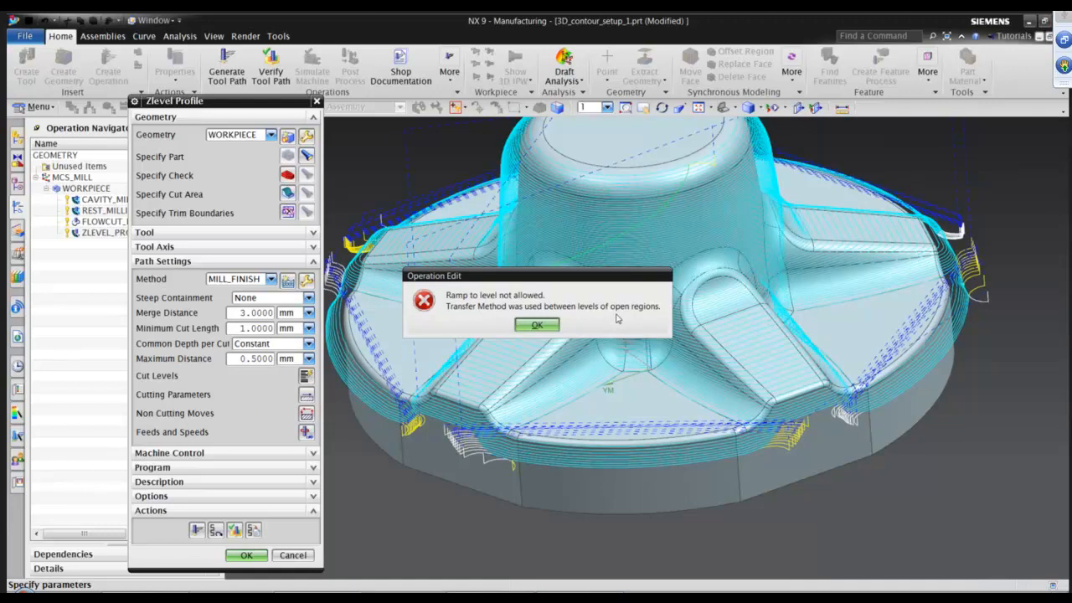
{"action": "left_click", "coordinate": [538, 325]}
{"action": "left_click", "coordinate": [247, 556]}
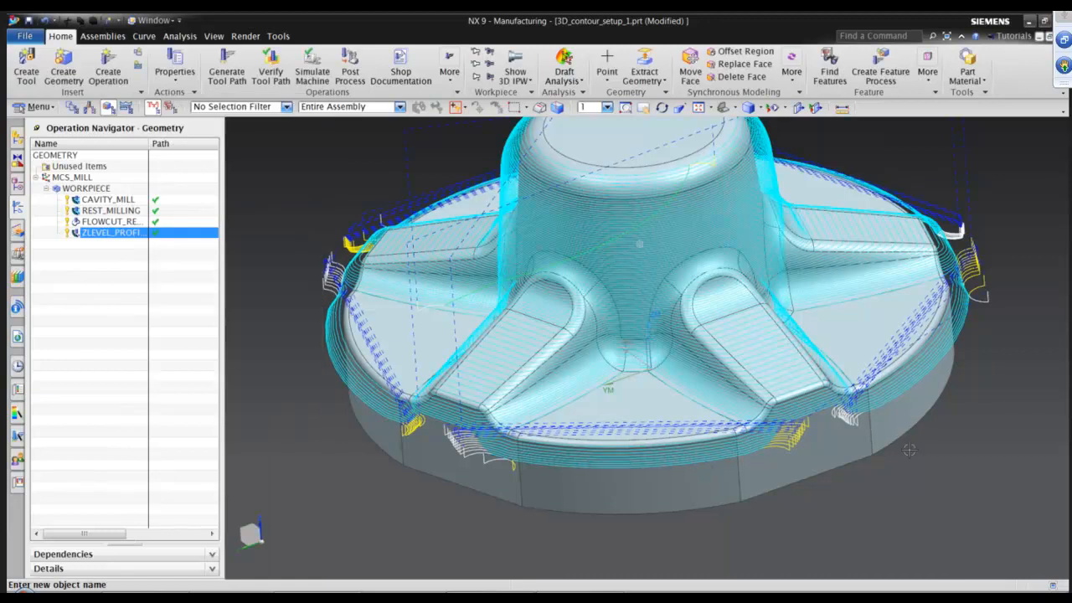
Enable Cut Between Levels with a Use Depth of Cut stepover in the Z-level profile connection parameters.
{"action": "scroll", "coordinate": [909, 450], "scroll_direction": "up", "scroll_amount": 2}
{"action": "scroll", "coordinate": [786, 473], "scroll_direction": "up", "scroll_amount": 2}
{"action": "middle_click_drag", "start_coordinate": [892, 456], "coordinate": [869, 460]}
{"action": "middle_click_drag", "start_coordinate": [842, 413], "coordinate": [706, 480]}
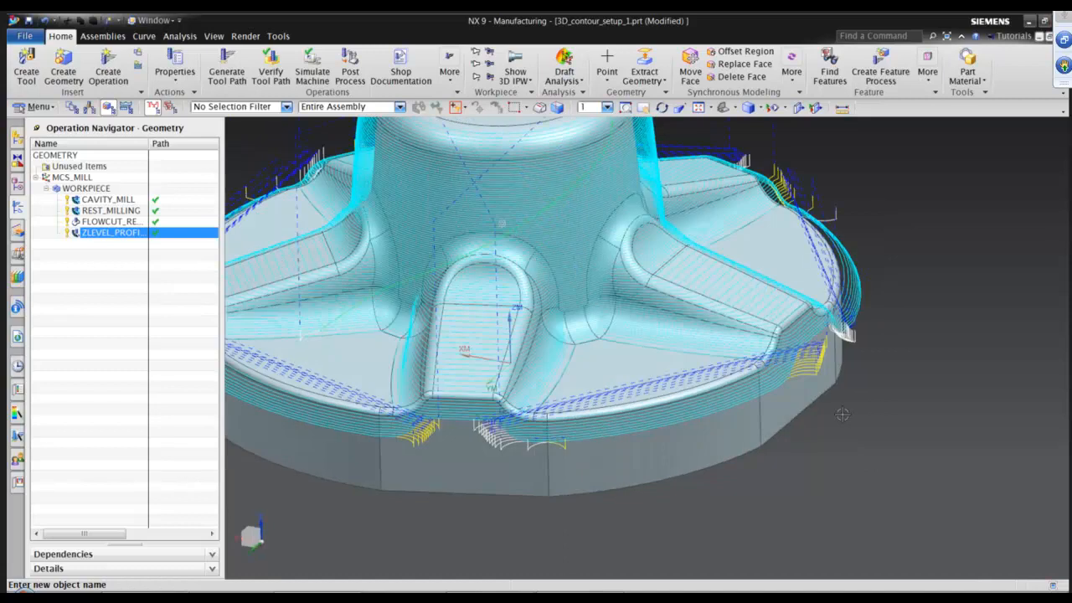
{"action": "middle_click_drag", "start_coordinate": [788, 513], "coordinate": [813, 452]}
{"action": "middle_click_drag", "start_coordinate": [264, 263], "coordinate": [328, 322]}
{"action": "double_click", "coordinate": [121, 234]}
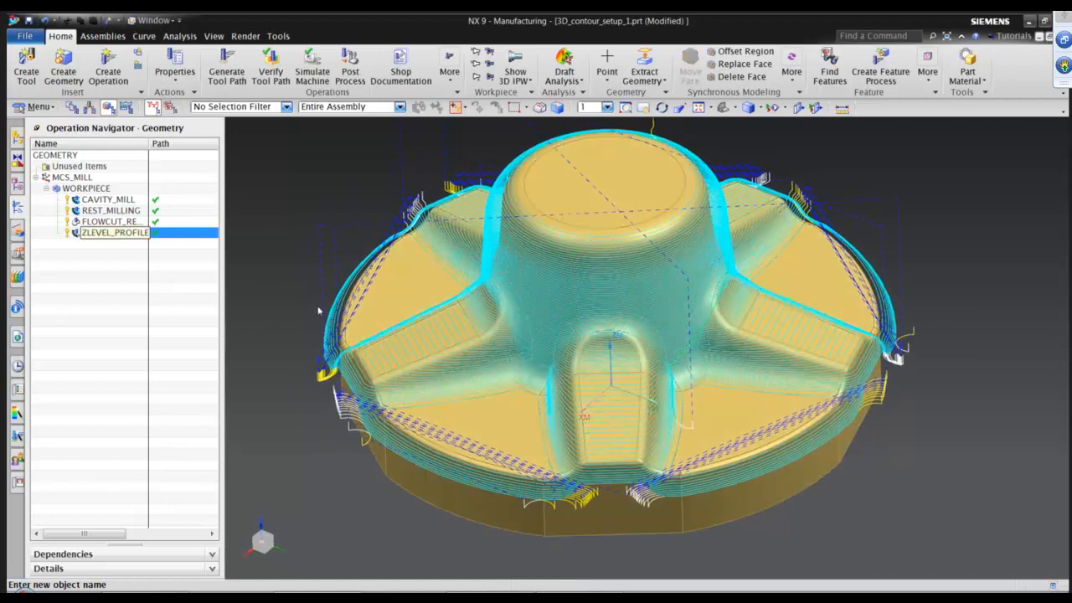
{"action": "left_click", "coordinate": [306, 395]}
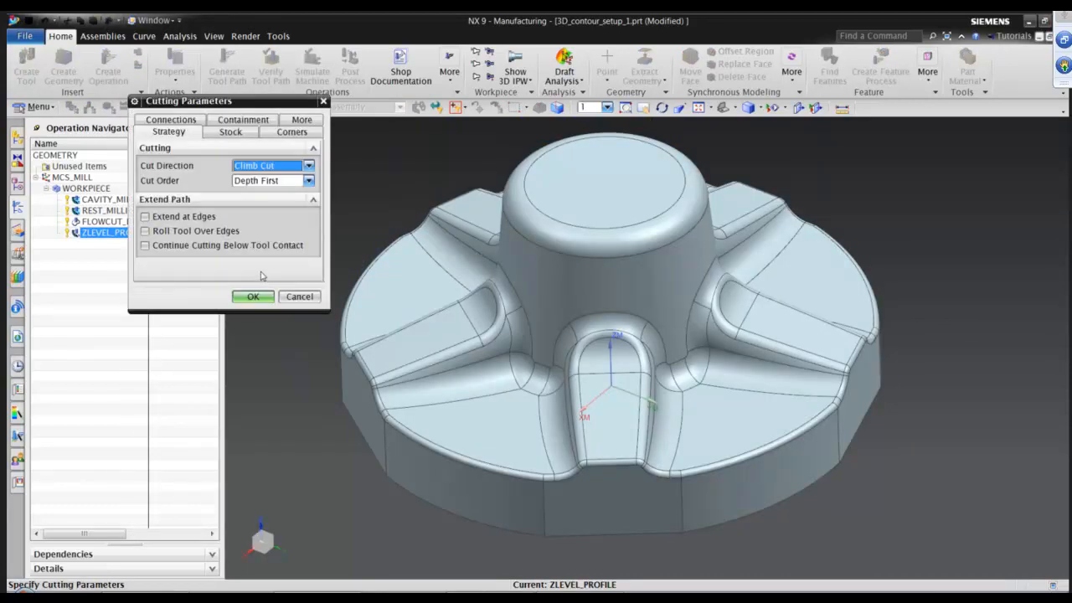
{"action": "left_click", "coordinate": [171, 120]}
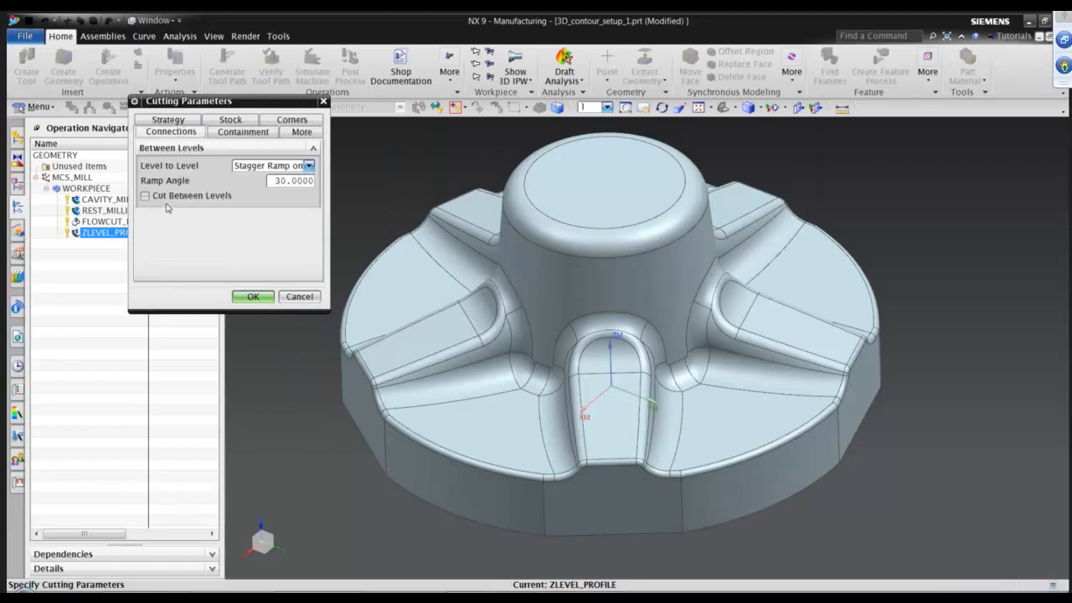
{"action": "left_click", "coordinate": [174, 197]}
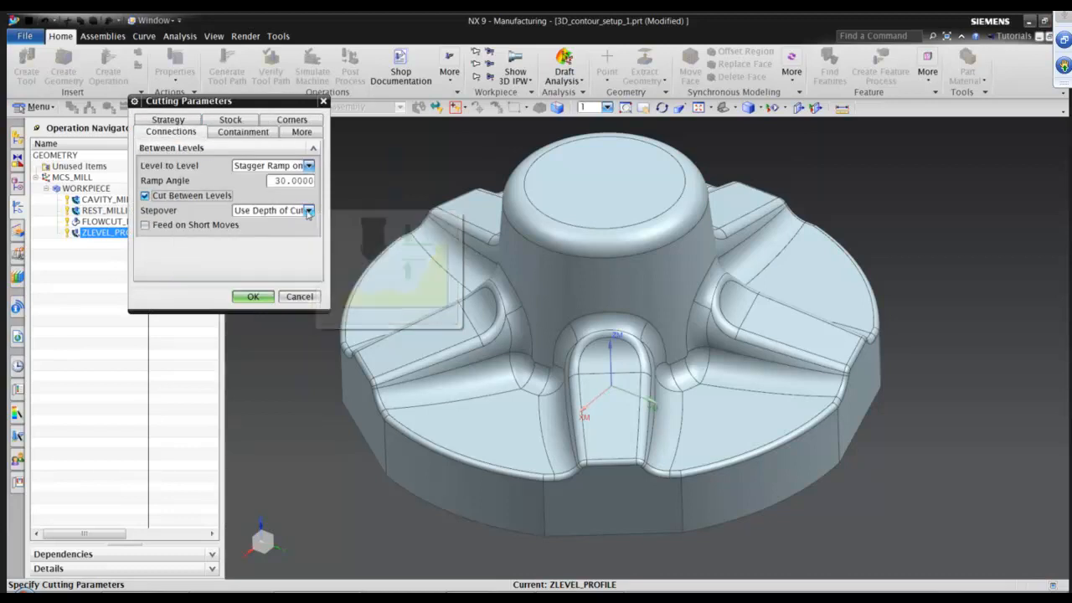
{"action": "left_click", "coordinate": [304, 212]}
{"action": "left_click", "coordinate": [262, 210]}
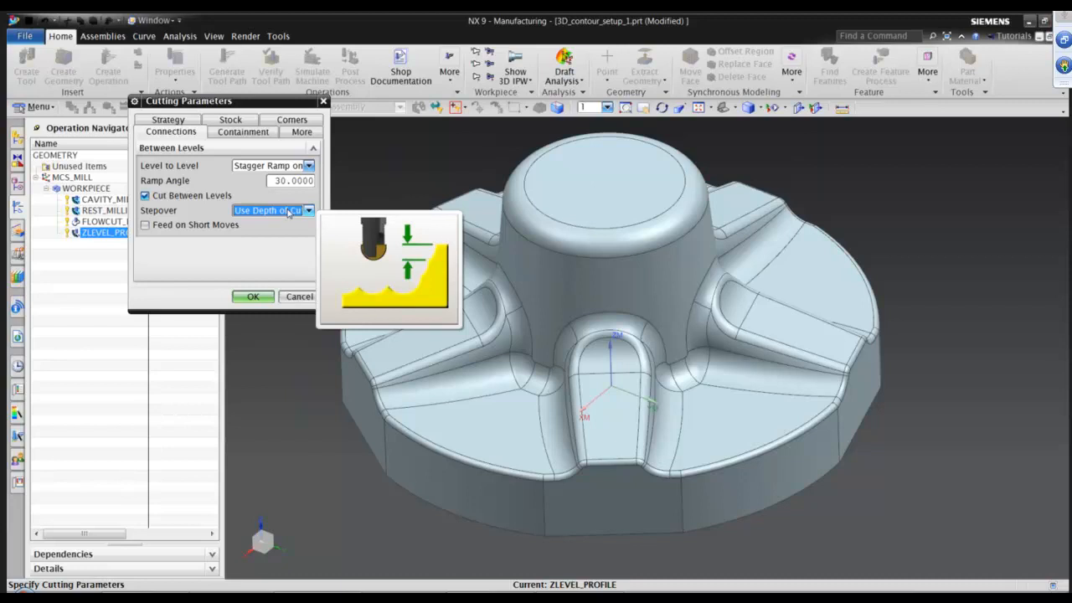
{"action": "left_click", "coordinate": [253, 298]}
Regenerate the Z-level profile tool path and inspect the cuts between levels around the ribs and flange.
{"action": "left_click", "coordinate": [201, 533]}
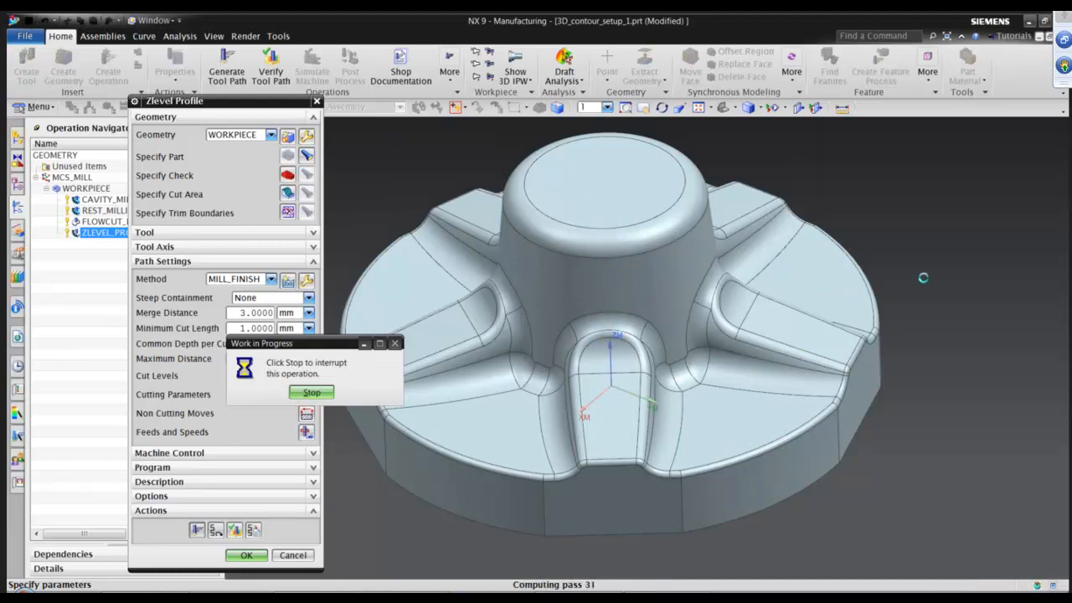
{"action": "left_click", "coordinate": [537, 327]}
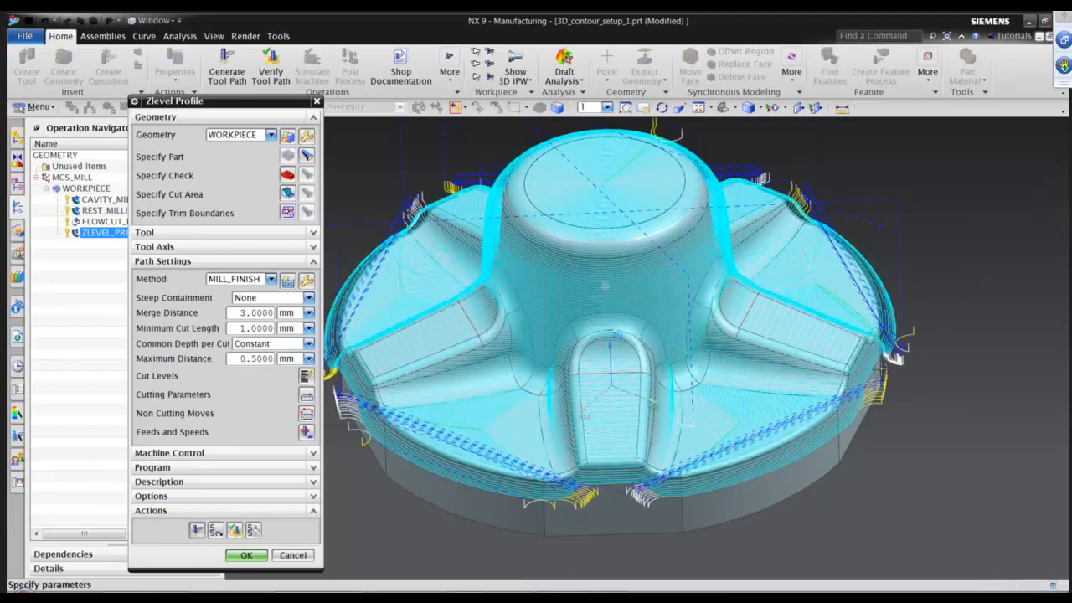
{"action": "scroll", "coordinate": [789, 393], "scroll_direction": "up", "scroll_amount": 4}
{"action": "scroll", "coordinate": [789, 393], "scroll_direction": "up", "scroll_amount": 3}
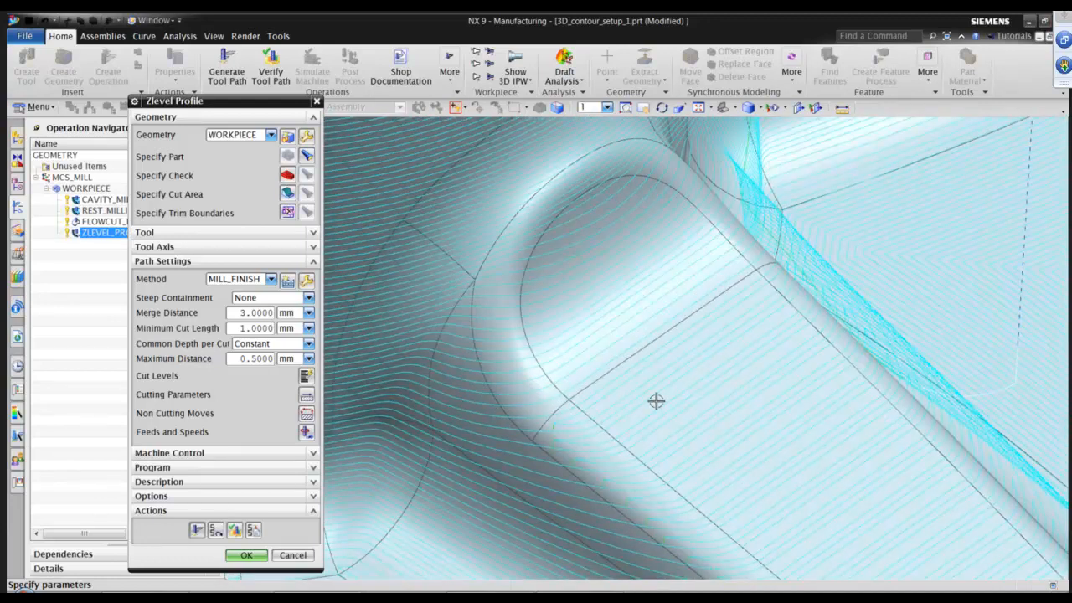
{"action": "middle_click_drag", "start_coordinate": [772, 349], "coordinate": [849, 424]}
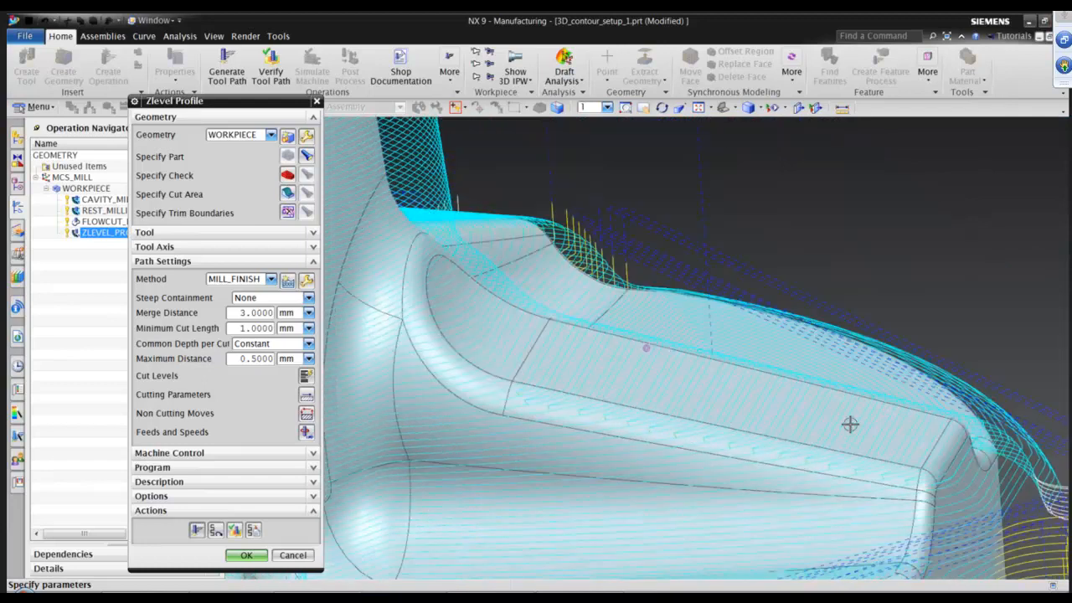
{"action": "middle_click_drag", "start_coordinate": [584, 357], "coordinate": [778, 424]}
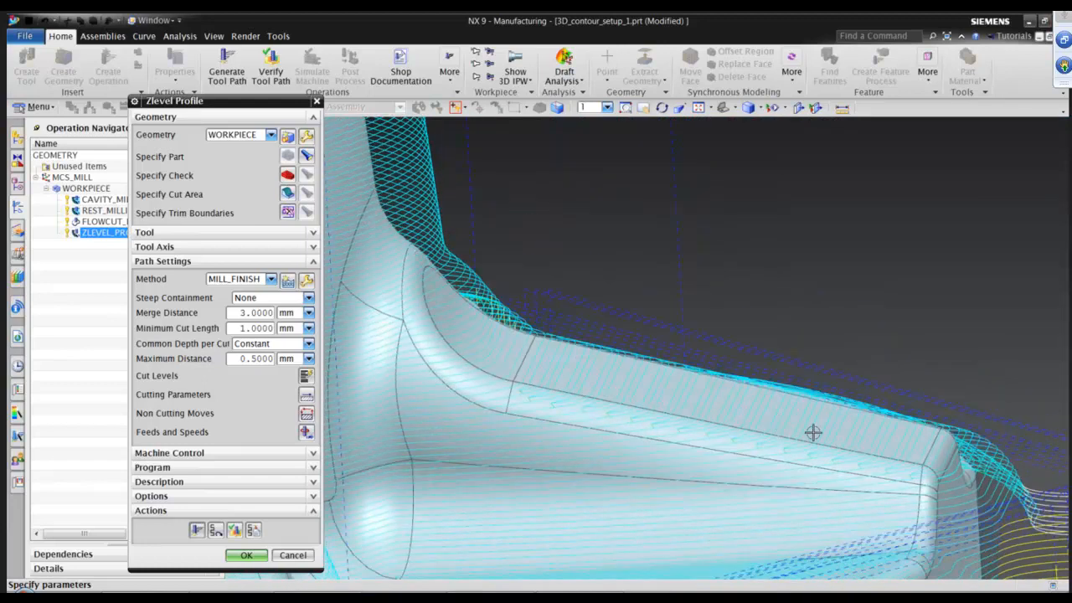
{"action": "scroll", "coordinate": [827, 445], "scroll_direction": "down", "scroll_amount": 3}
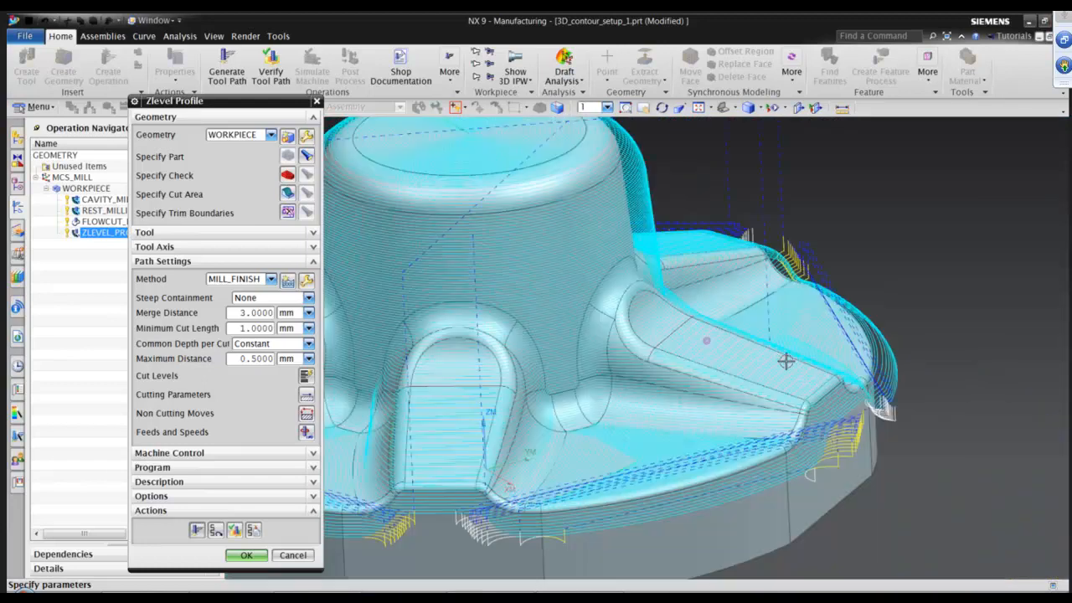
{"action": "scroll", "coordinate": [787, 361], "scroll_direction": "up", "scroll_amount": 3}
{"action": "middle_click_drag", "start_coordinate": [787, 361], "coordinate": [887, 177]}
{"action": "middle_click_drag", "start_coordinate": [732, 478], "coordinate": [757, 406]}
{"action": "middle_click_drag", "start_coordinate": [702, 276], "coordinate": [707, 355]}
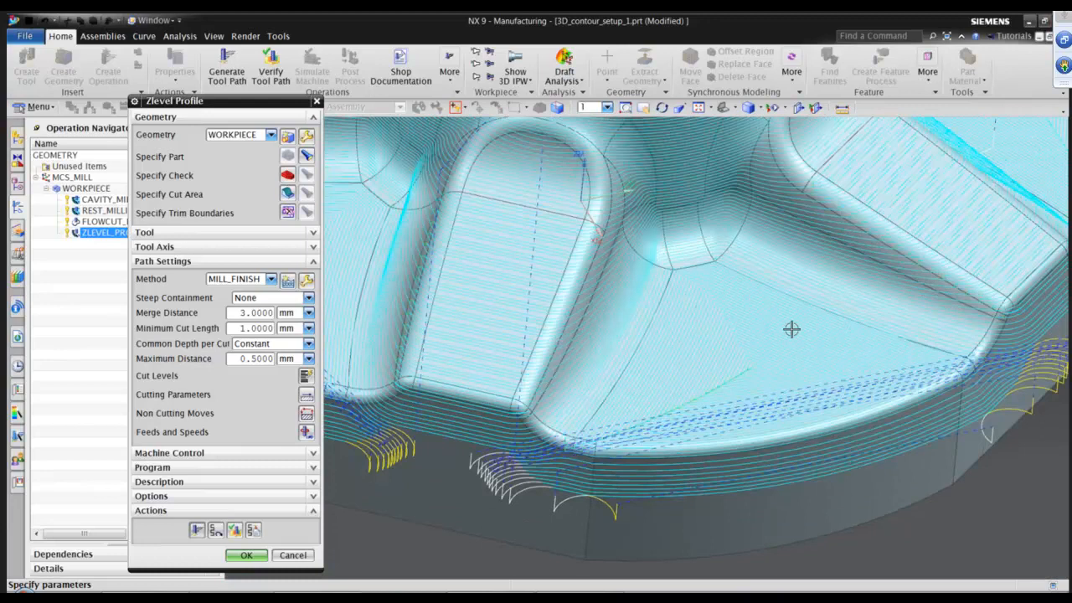
{"action": "middle_click_drag", "start_coordinate": [736, 336], "coordinate": [812, 375]}
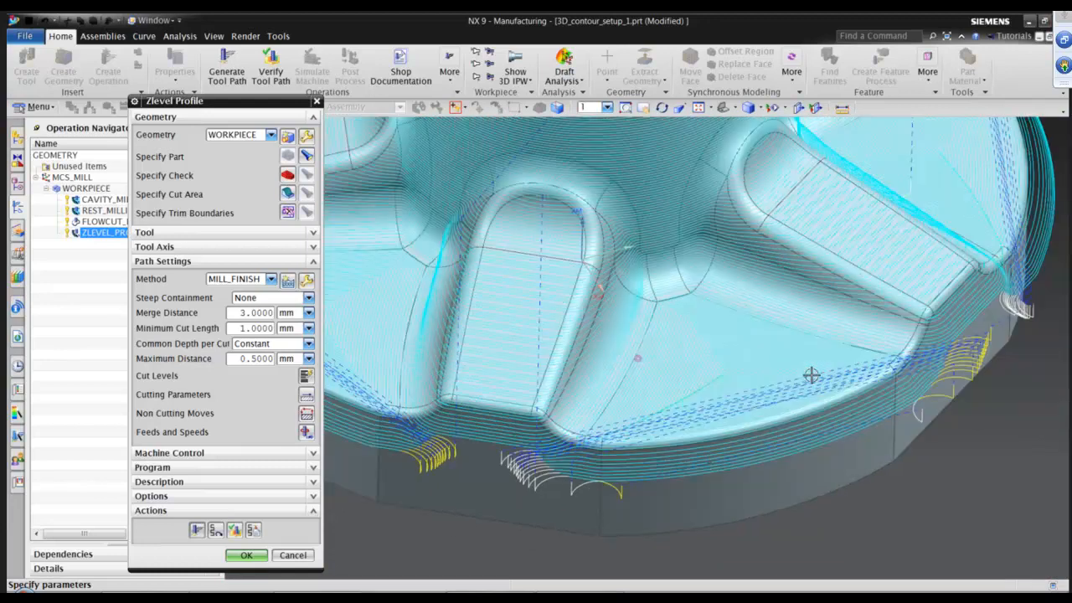
{"action": "scroll", "coordinate": [731, 497], "scroll_direction": "down", "scroll_amount": 1}
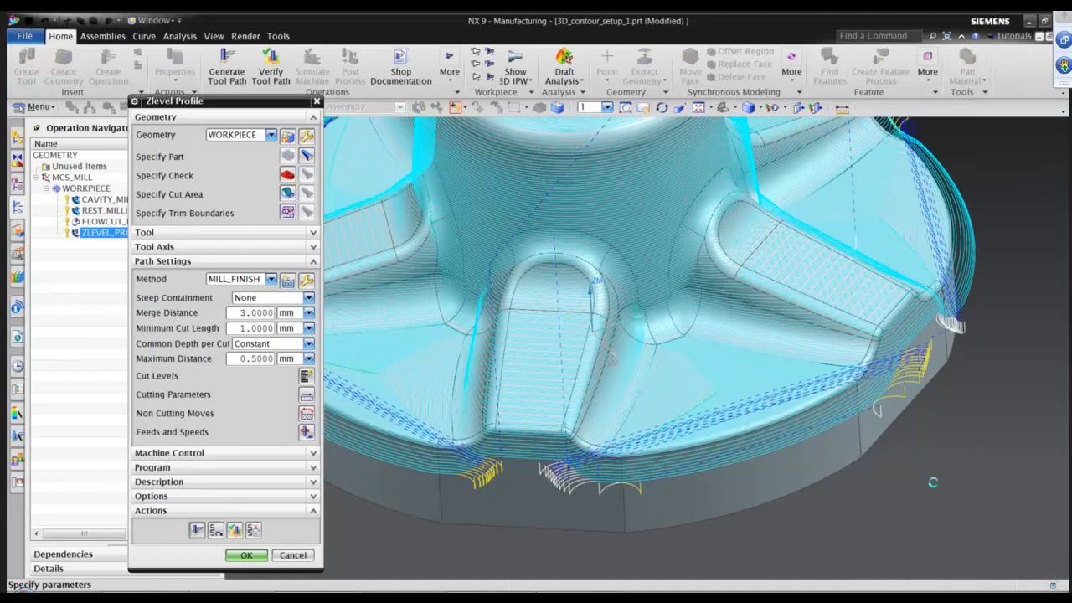
{"action": "middle_click_drag", "start_coordinate": [932, 483], "coordinate": [894, 401]}
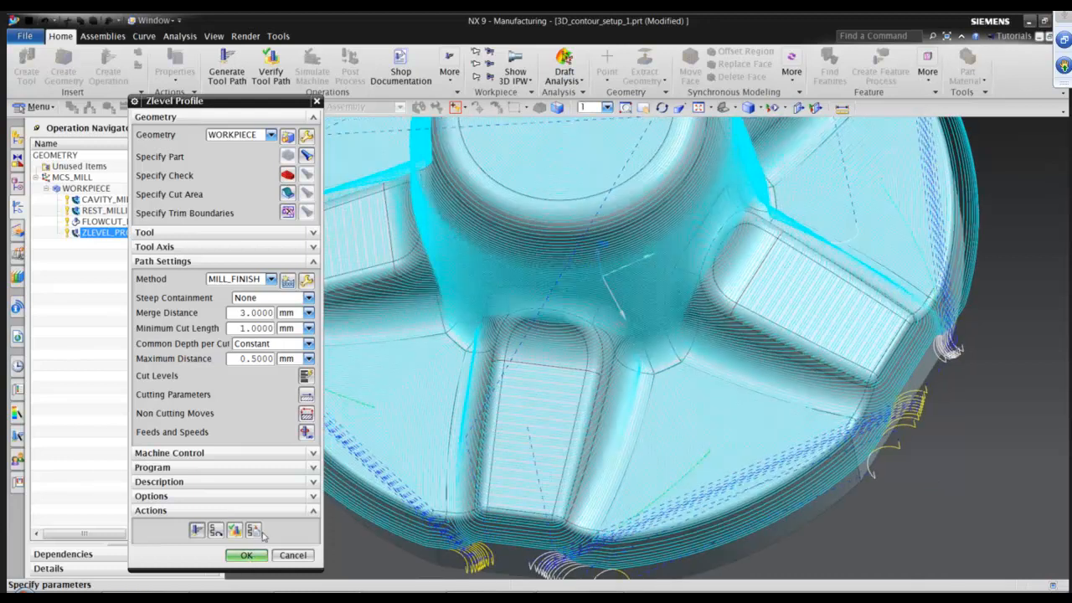
Disable Cut Between Levels in the Z-level profile connection parameters and accept the operation.
{"action": "left_click", "coordinate": [307, 394]}
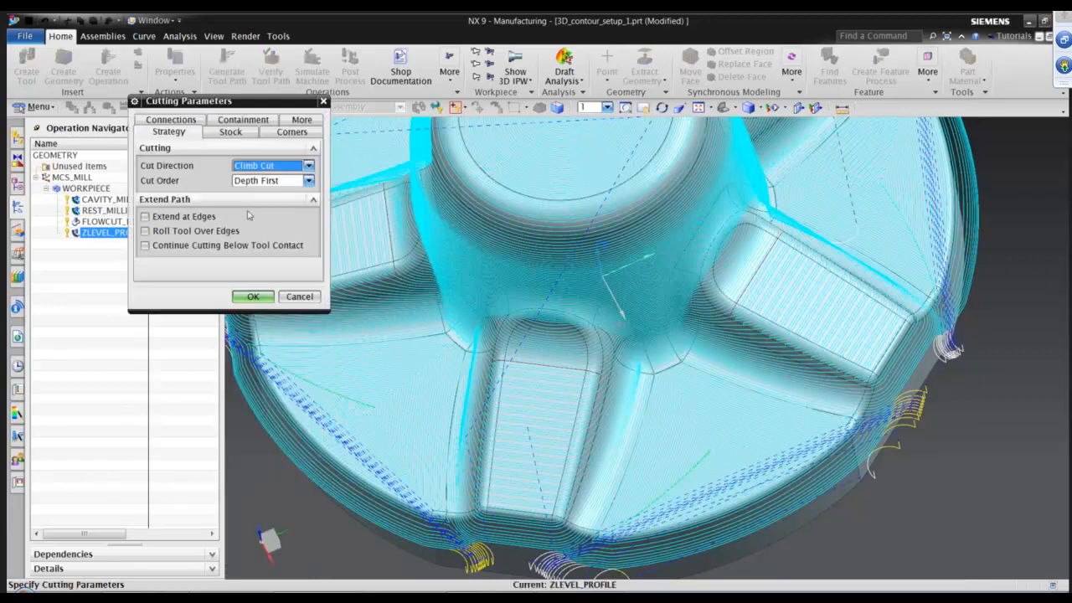
{"action": "left_click", "coordinate": [171, 122]}
{"action": "left_click", "coordinate": [179, 197]}
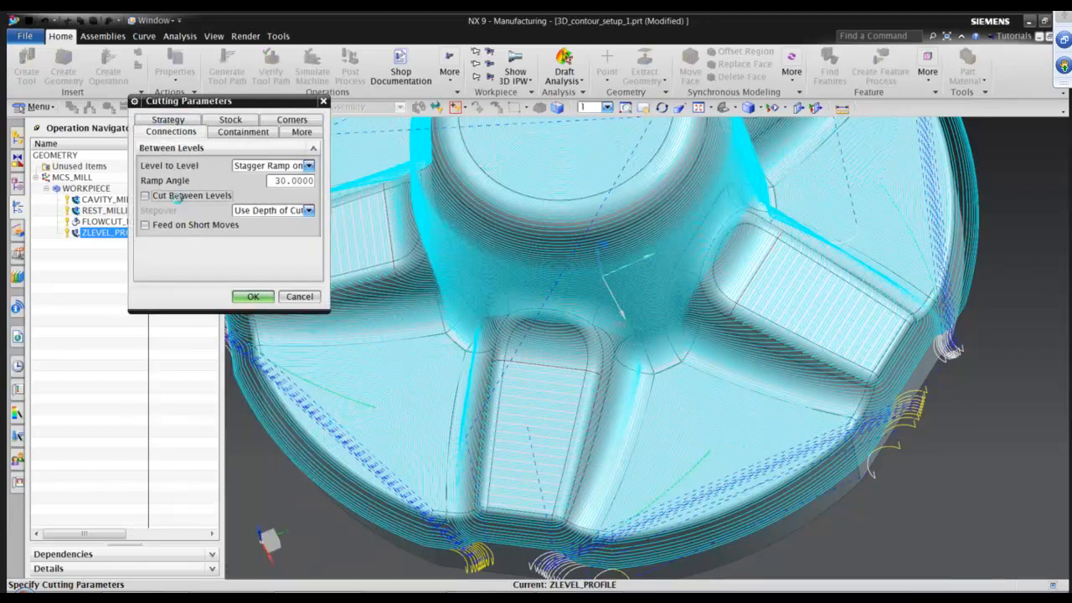
{"action": "left_click", "coordinate": [254, 296]}
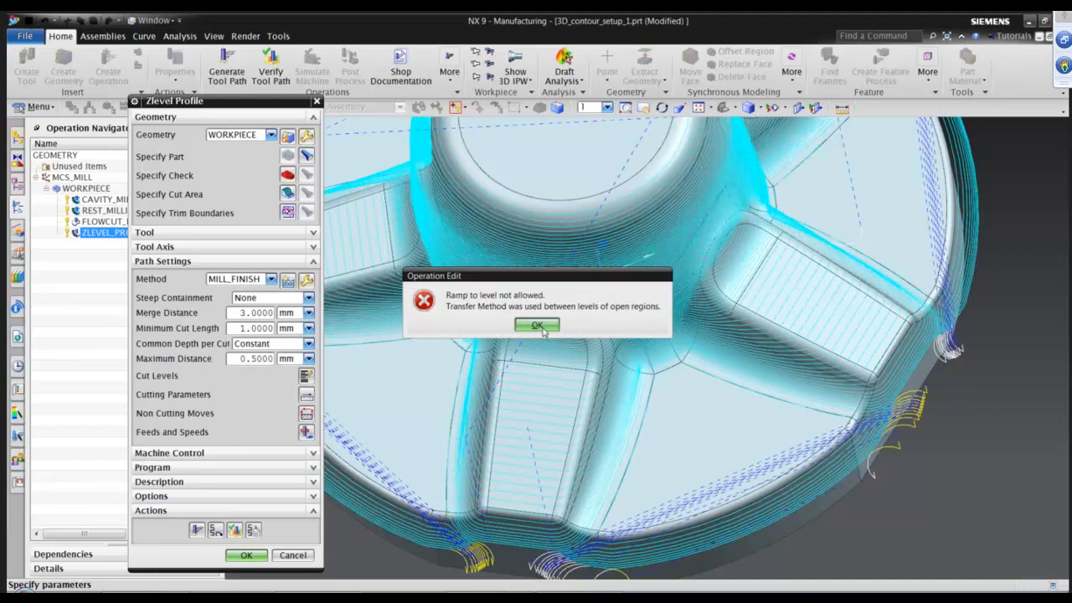
{"action": "left_click", "coordinate": [537, 326]}
{"action": "left_click", "coordinate": [246, 556]}
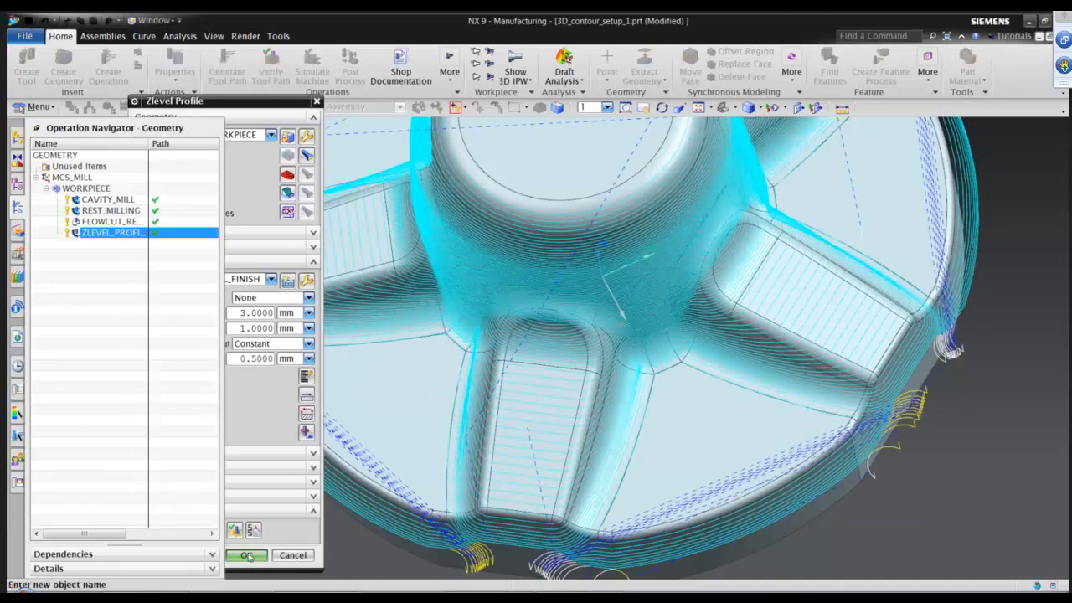
Create a mill_contour Contour Area operation with tool DIA10BALL_FINISH, geometry WORKPIECE and method MILL_FINISH.
{"action": "left_click", "coordinate": [108, 69]}
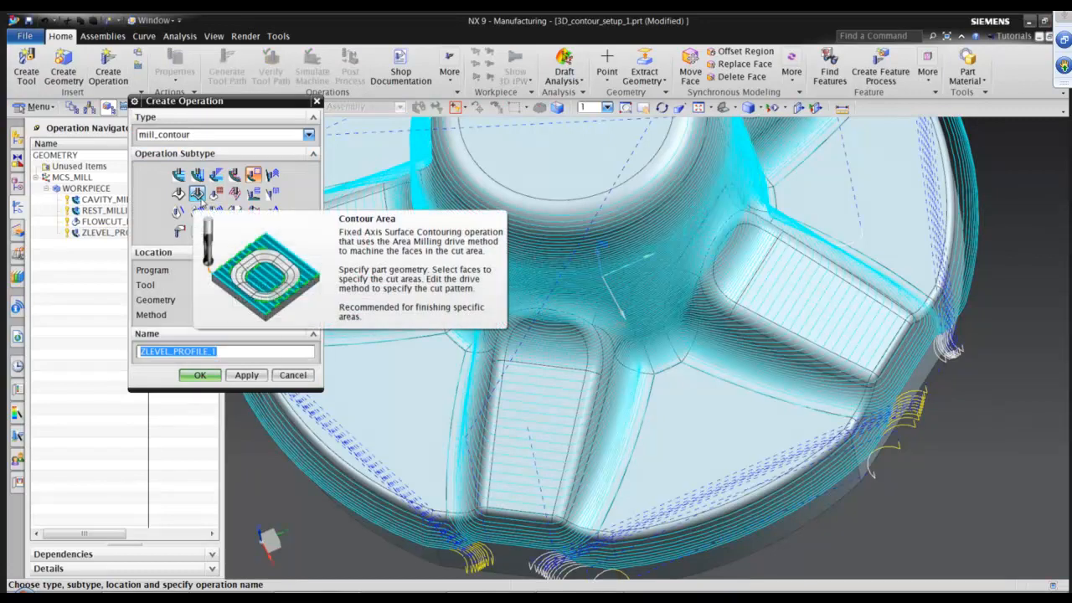
{"action": "left_click", "coordinate": [201, 197]}
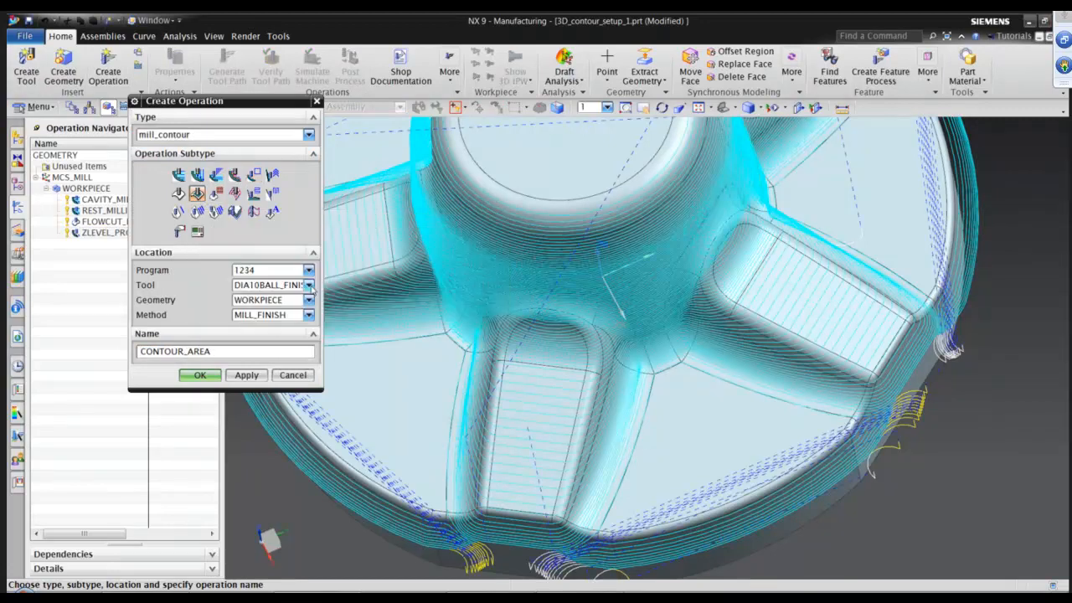
{"action": "left_click", "coordinate": [309, 286]}
{"action": "left_click", "coordinate": [303, 299]}
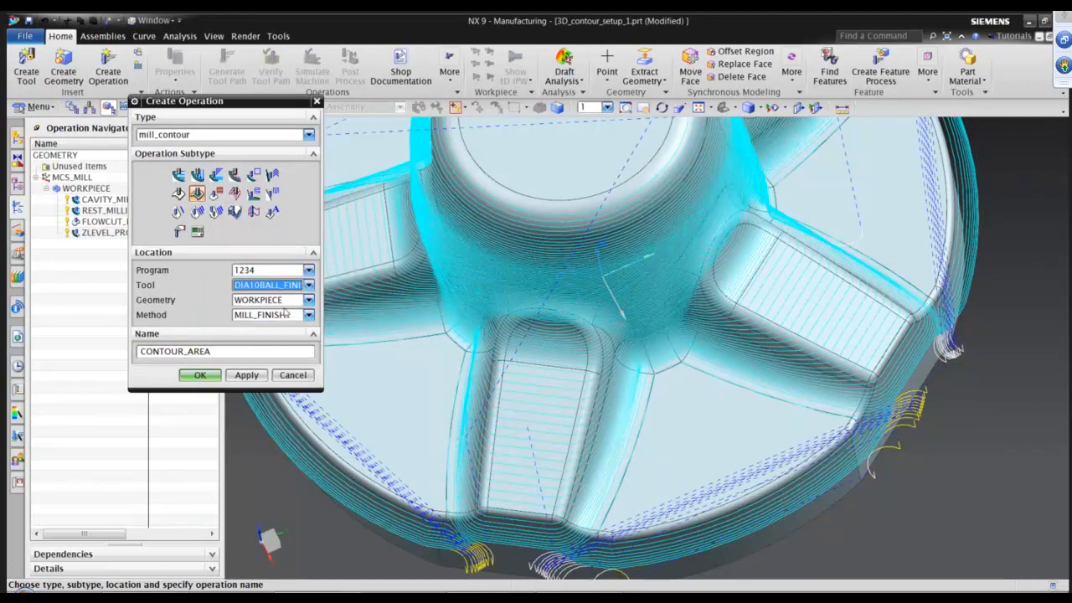
{"action": "left_click", "coordinate": [201, 375]}
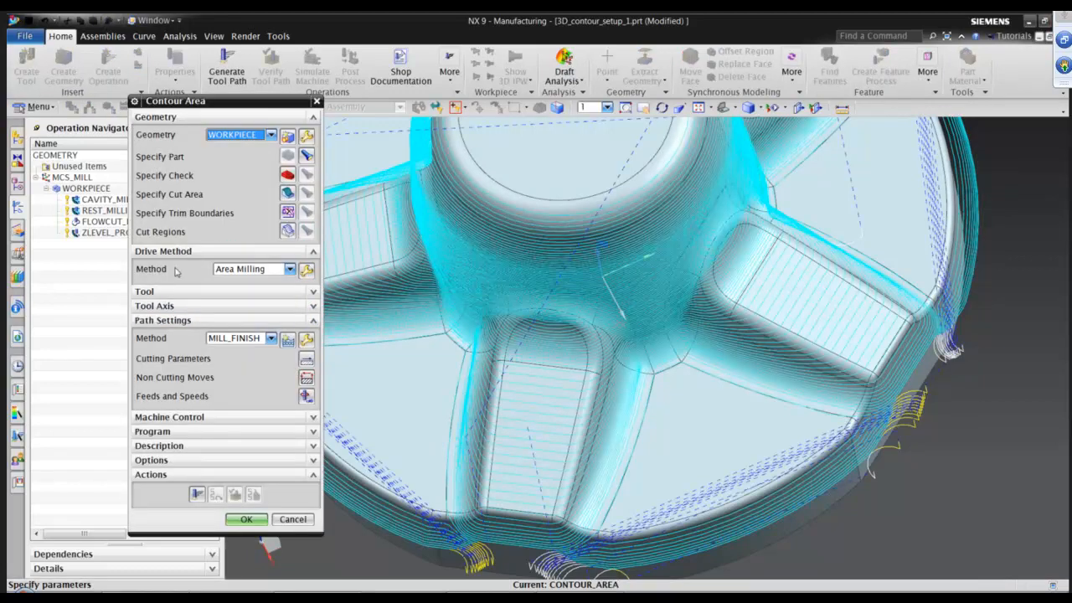
Set the Area Milling drive method's steep containment to Non-steep.
{"action": "left_click", "coordinate": [306, 269]}
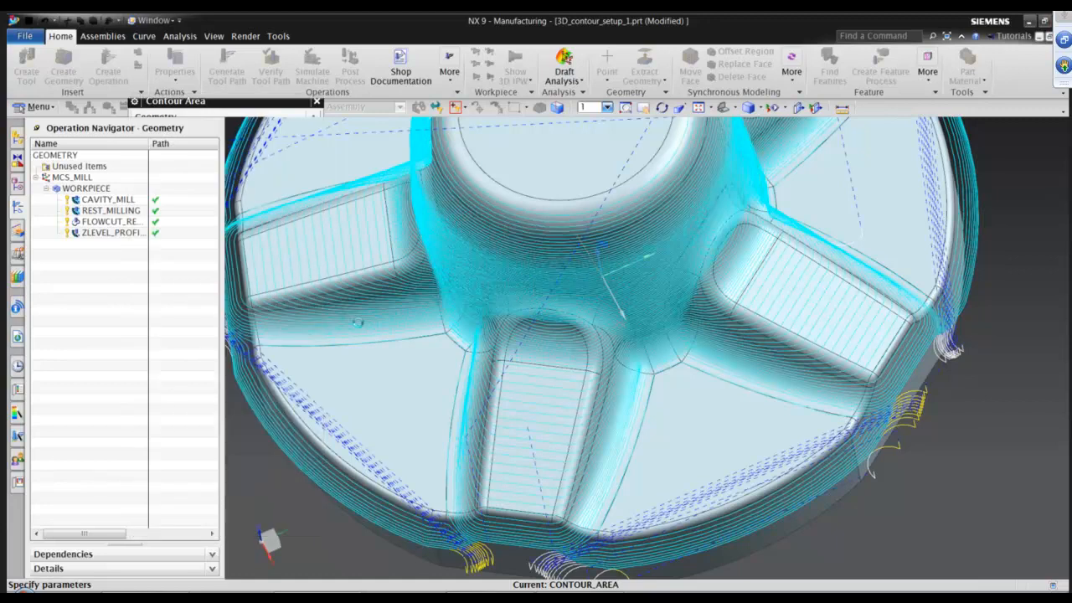
{"action": "middle_click_drag", "start_coordinate": [784, 414], "coordinate": [782, 418]}
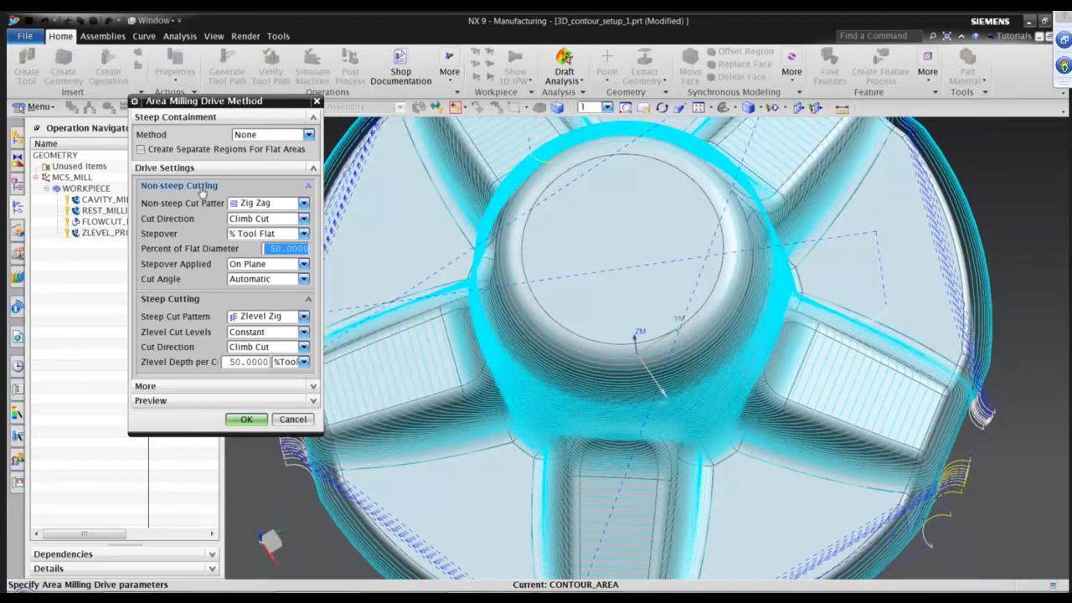
{"action": "left_click", "coordinate": [308, 135]}
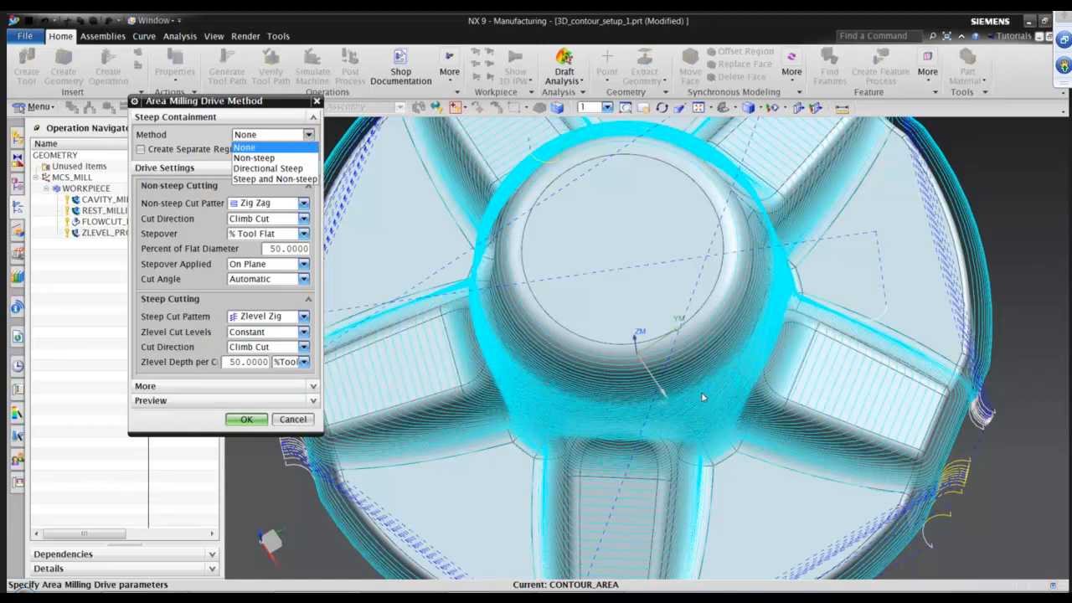
{"action": "left_click", "coordinate": [254, 157]}
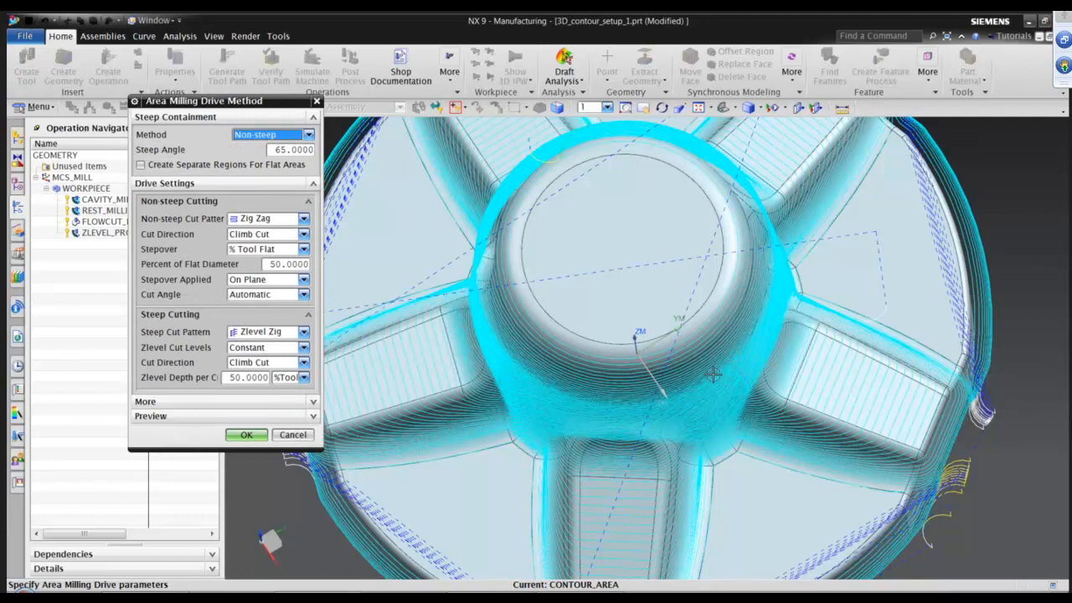
{"action": "middle_click_drag", "start_coordinate": [713, 375], "coordinate": [723, 455]}
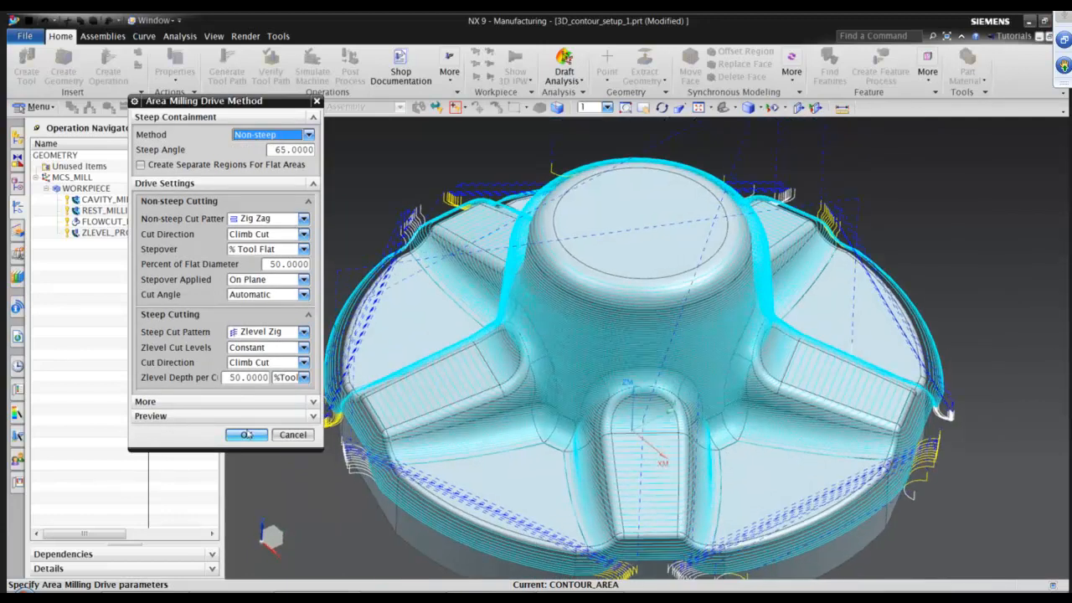
{"action": "left_click", "coordinate": [246, 435]}
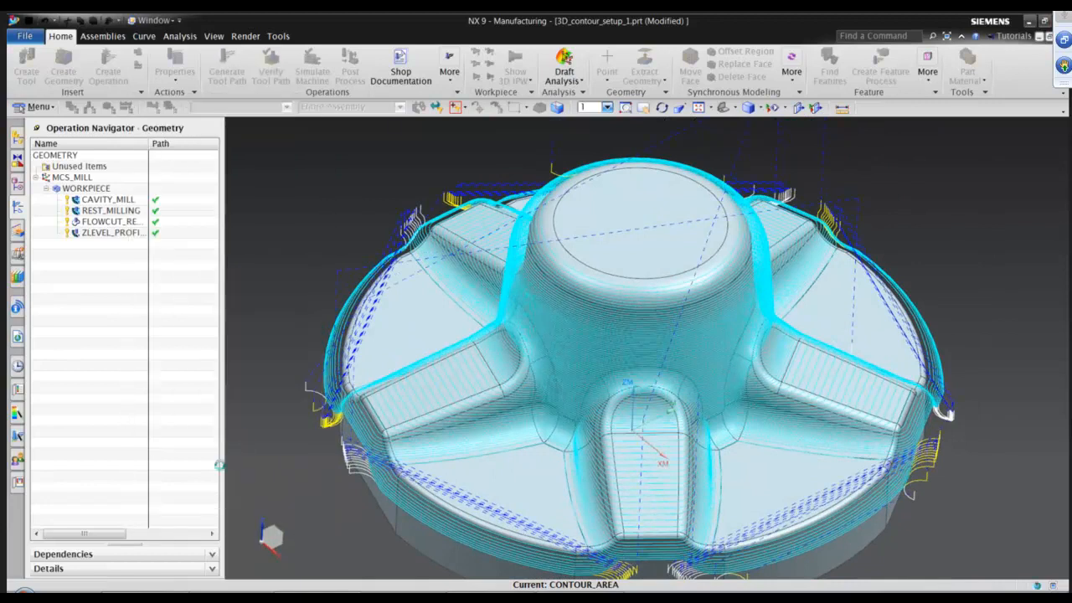
Generate the Contour Area tool path and inspect it over the part from above.
{"action": "left_click", "coordinate": [197, 495]}
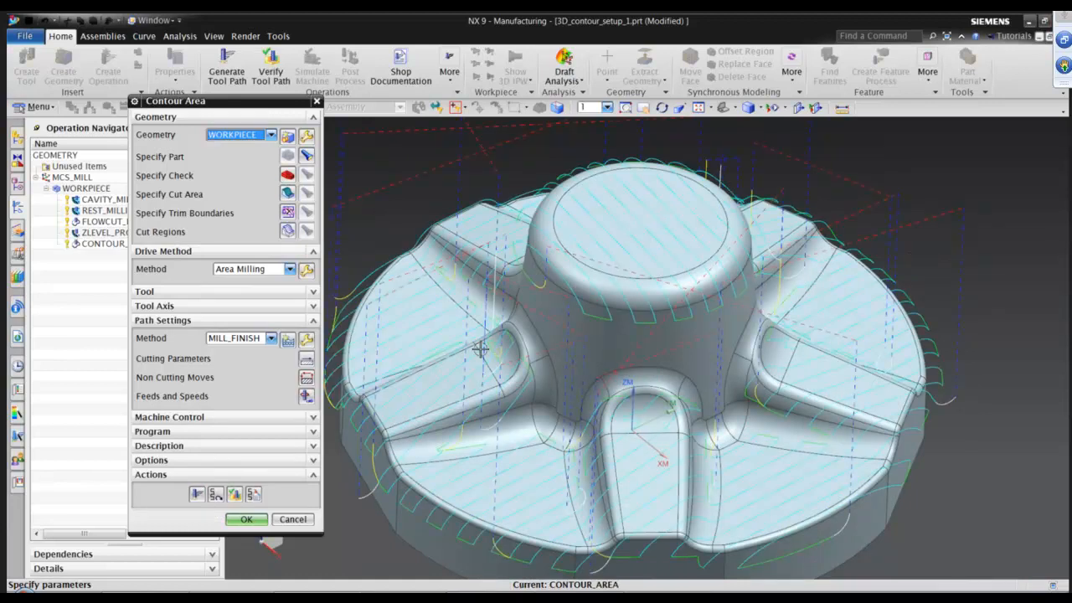
{"action": "scroll", "coordinate": [700, 348], "scroll_direction": "up", "scroll_amount": 2}
{"action": "middle_click_drag", "start_coordinate": [700, 348], "coordinate": [721, 276]}
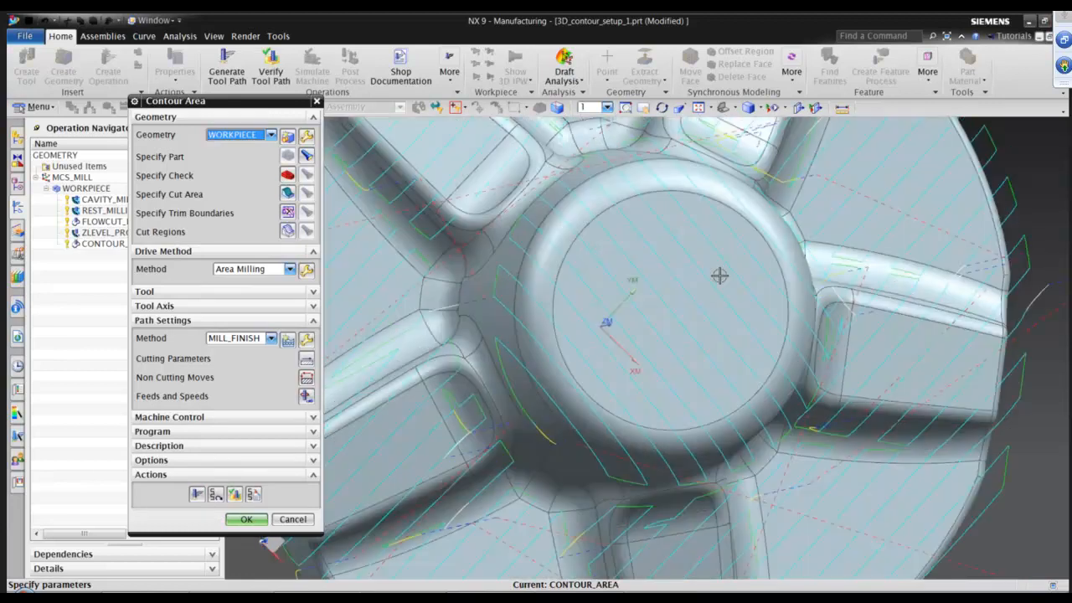
{"action": "middle_click_drag", "start_coordinate": [687, 412], "coordinate": [587, 254]}
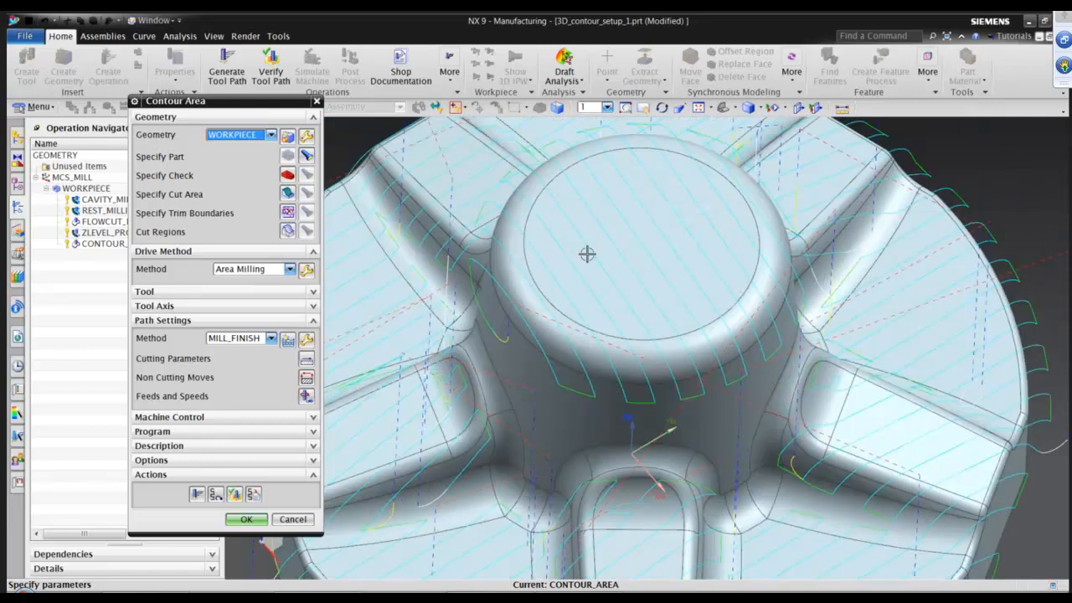
{"action": "middle_click_drag", "start_coordinate": [877, 409], "coordinate": [788, 308]}
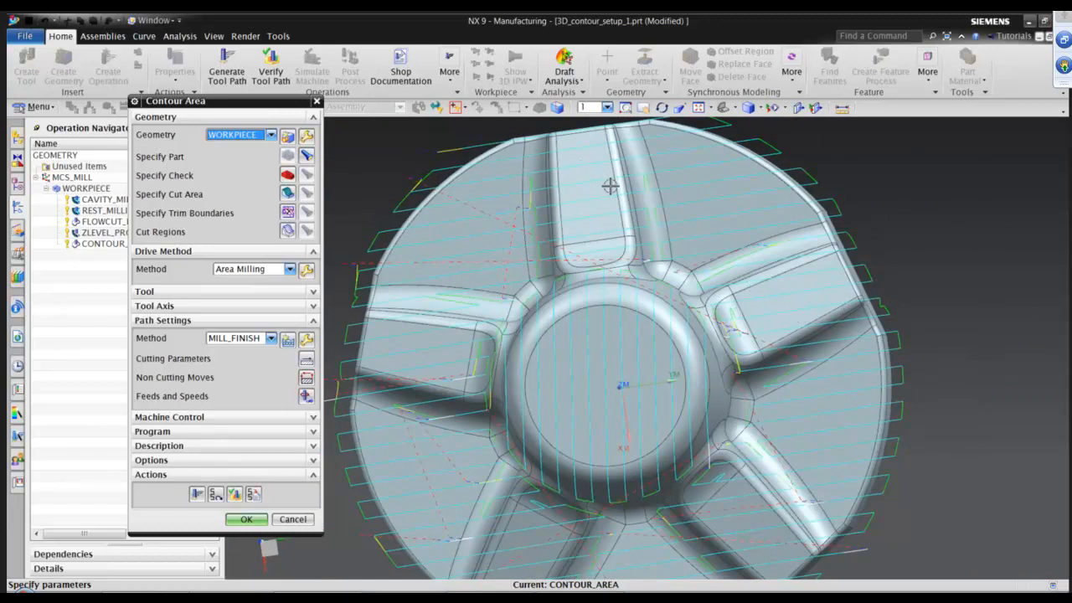
{"action": "middle_click_drag", "start_coordinate": [617, 185], "coordinate": [572, 176]}
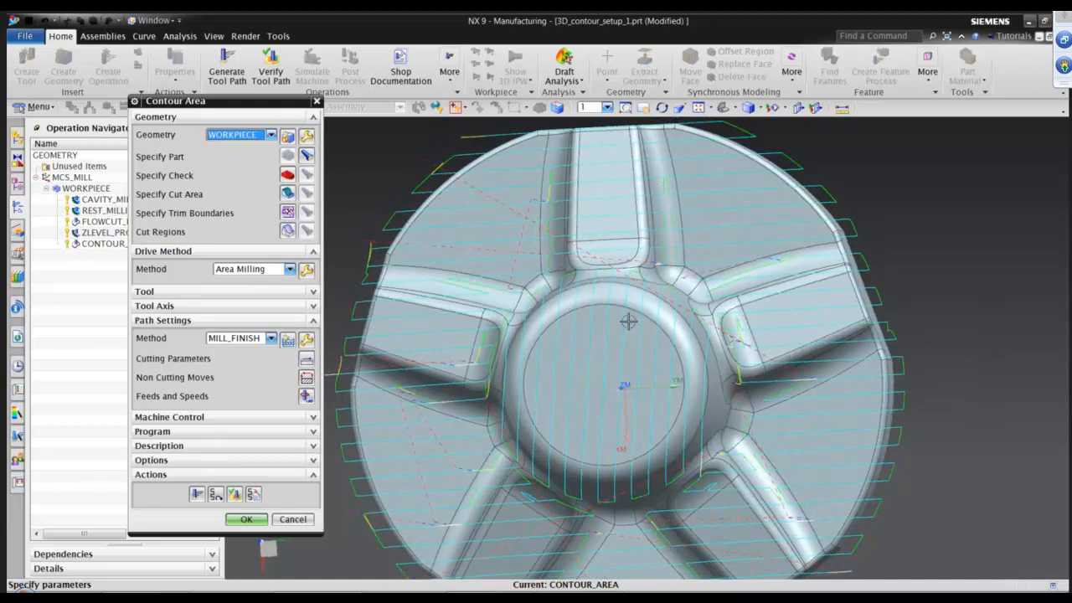
In the Area Milling drive settings, set the non-steep cut pattern to Radial Zig Zag and the pattern center to Specify.
{"action": "middle_click_drag", "start_coordinate": [628, 321], "coordinate": [630, 345]}
{"action": "middle_click_drag", "start_coordinate": [689, 429], "coordinate": [545, 473]}
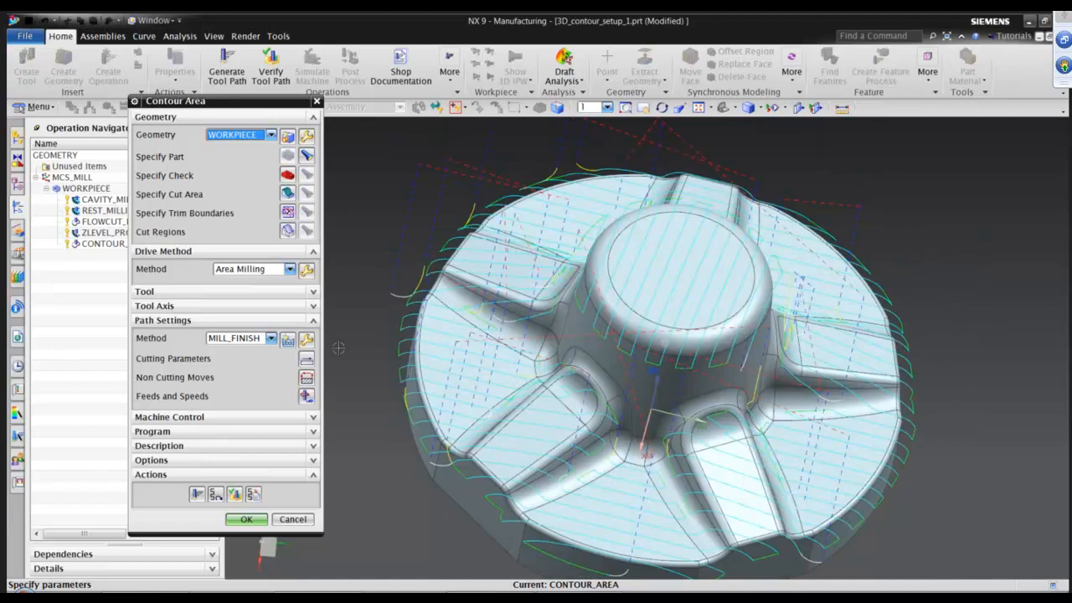
{"action": "middle_click", "coordinate": [306, 275]}
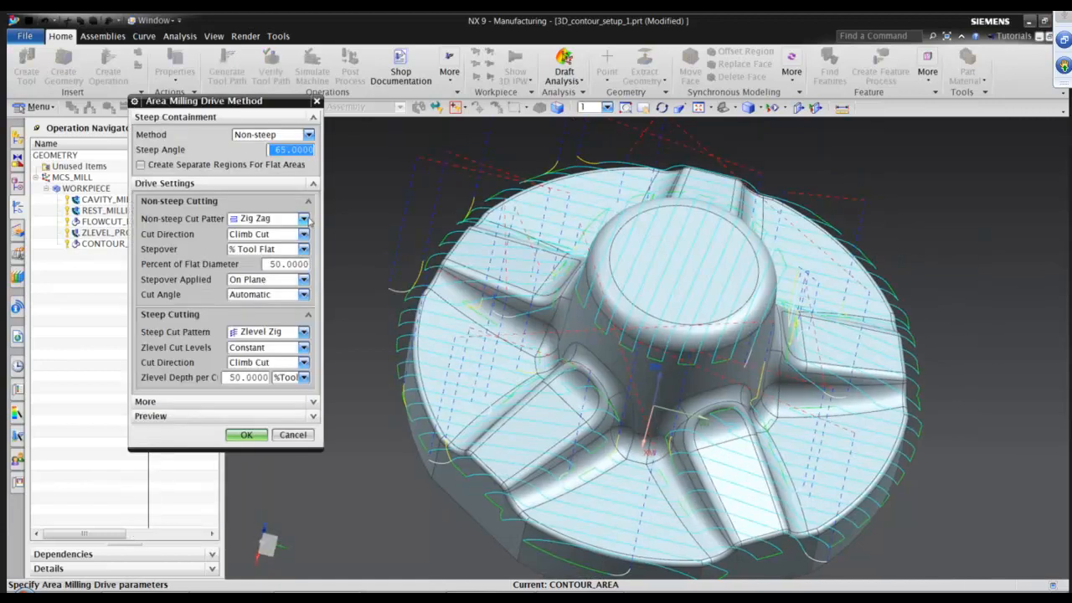
{"action": "left_click", "coordinate": [304, 219]}
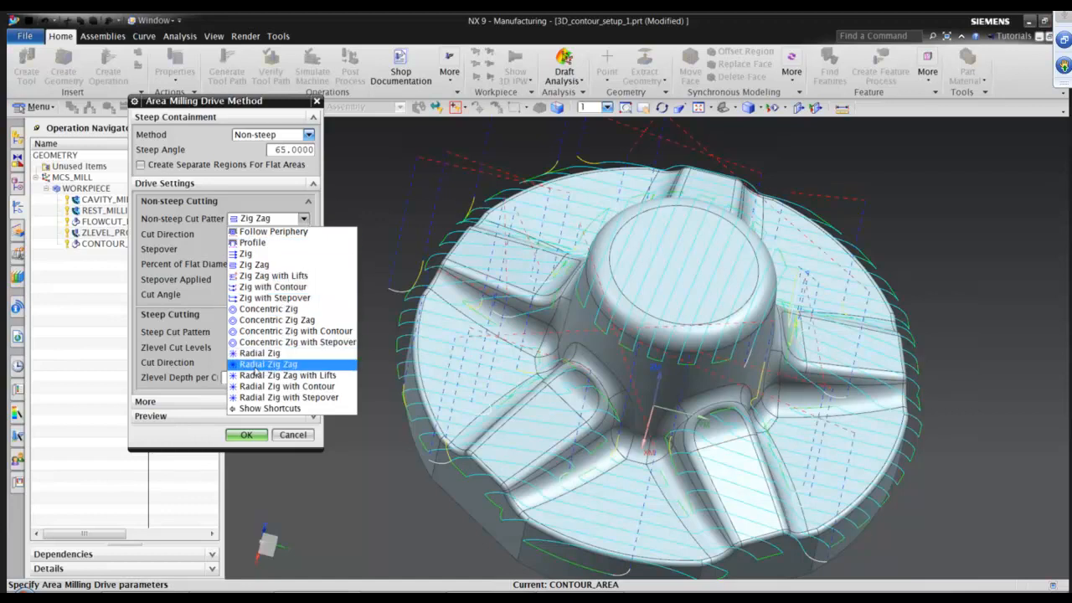
{"action": "left_click", "coordinate": [254, 367]}
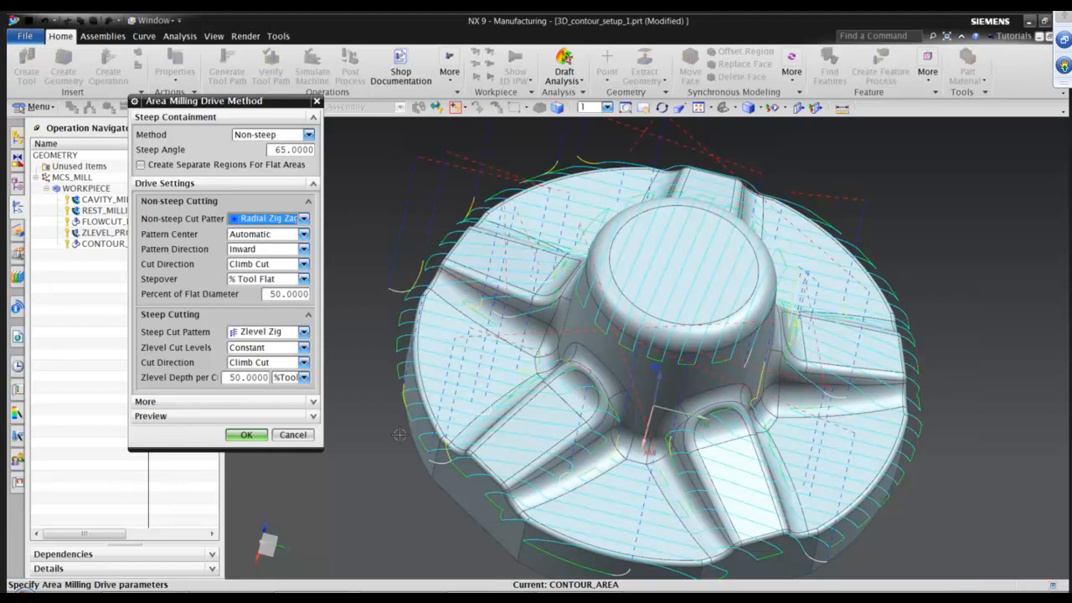
{"action": "left_click", "coordinate": [271, 238]}
{"action": "left_click", "coordinate": [270, 257]}
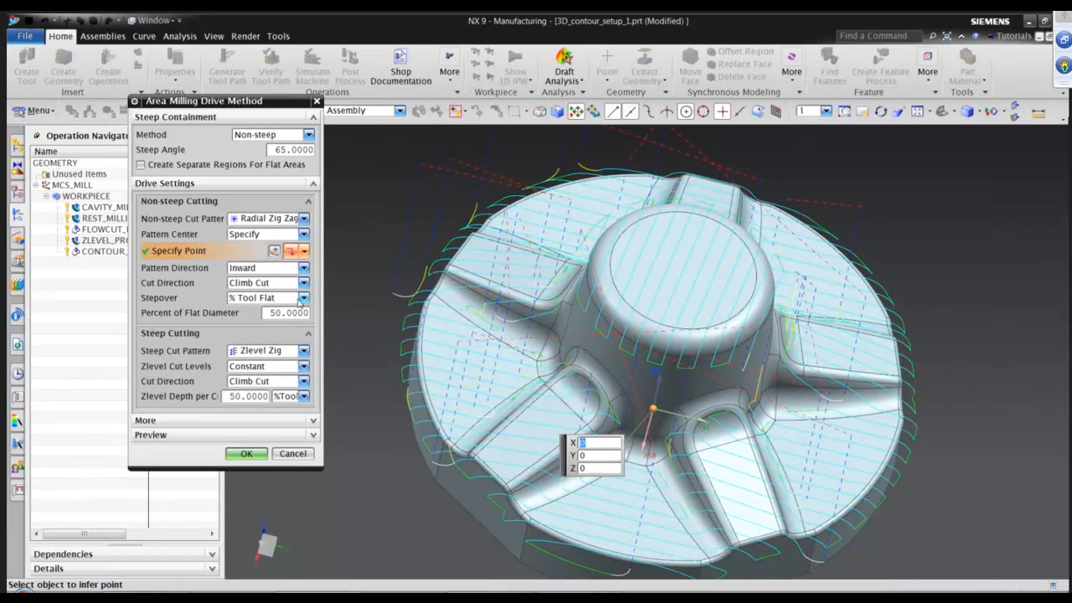
Set the non-steep stepover to Constant with a maximum distance of .5 mm and accept the drive method.
{"action": "left_click", "coordinate": [301, 298]}
{"action": "left_click", "coordinate": [277, 310]}
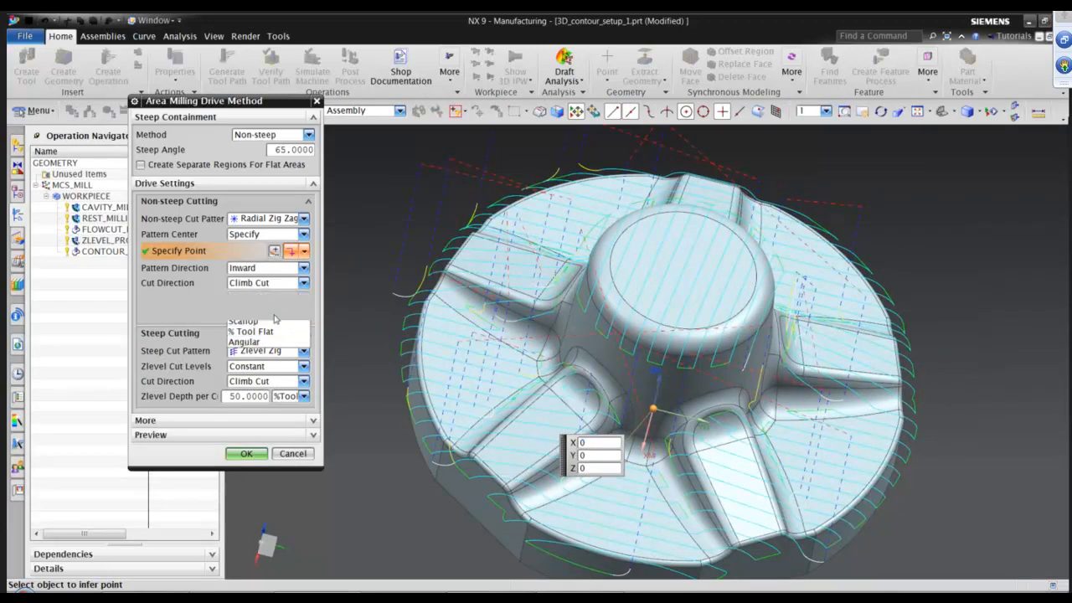
{"action": "left_click", "coordinate": [261, 313]}
{"action": "type", "text": ".5"}
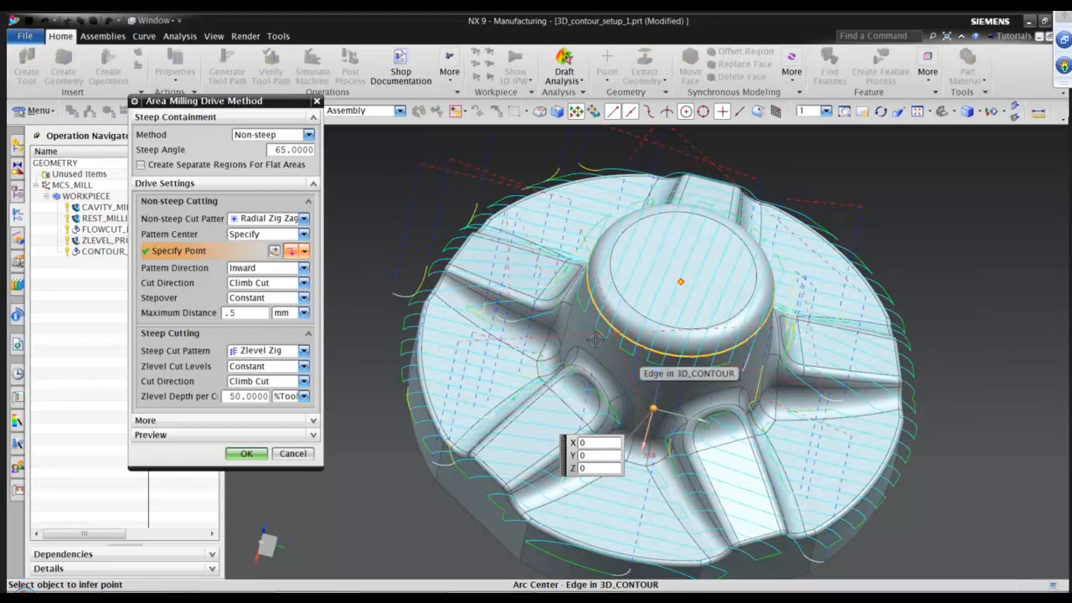
{"action": "left_click", "coordinate": [244, 454]}
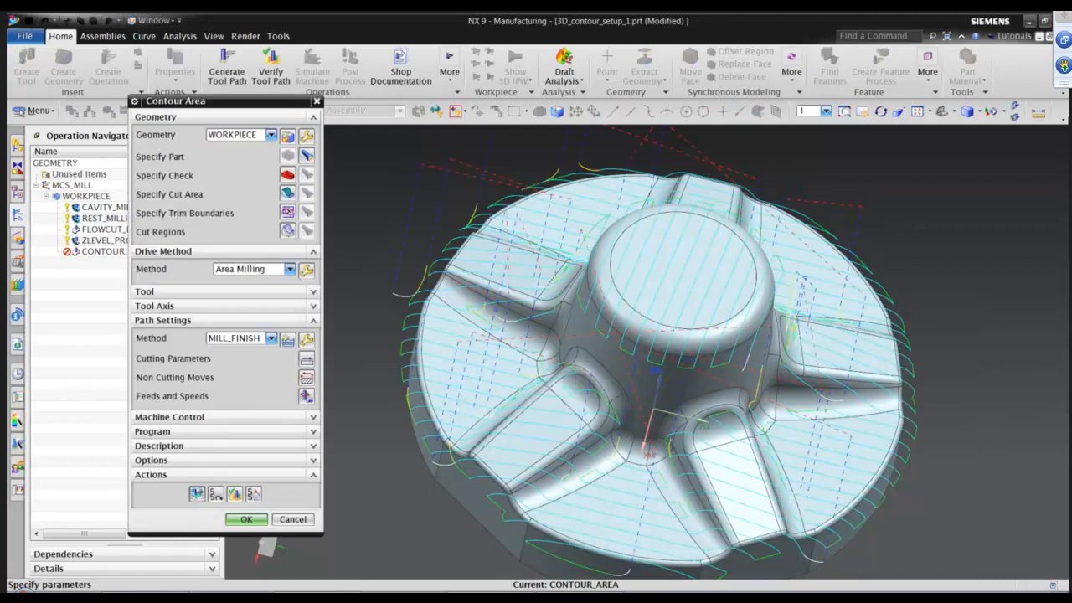
Generate the Contour Area tool path and accept the operation.
{"action": "left_click", "coordinate": [197, 494]}
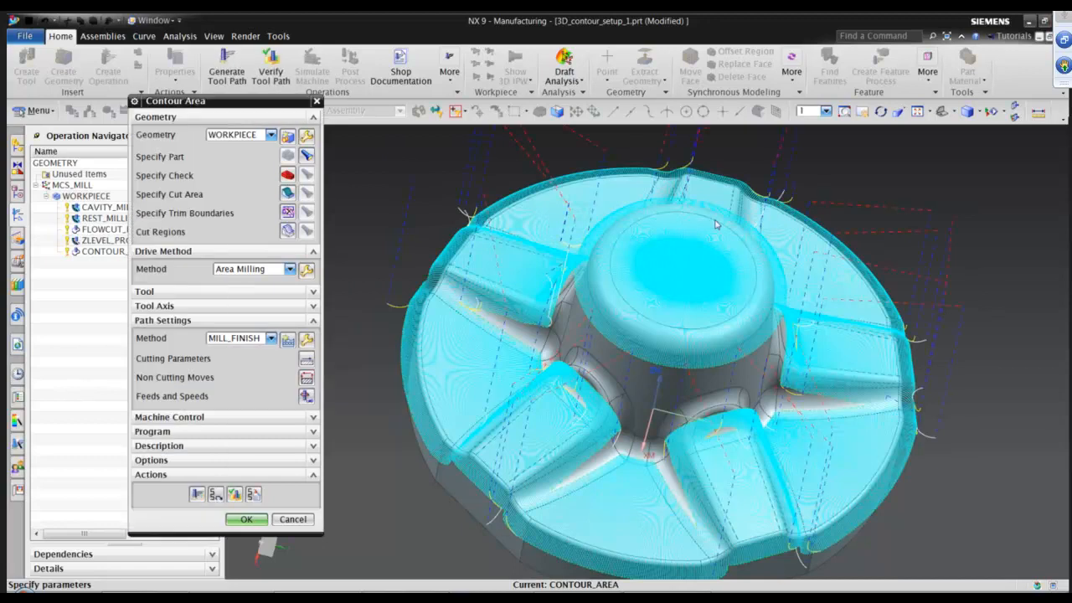
{"action": "left_click", "coordinate": [242, 519]}
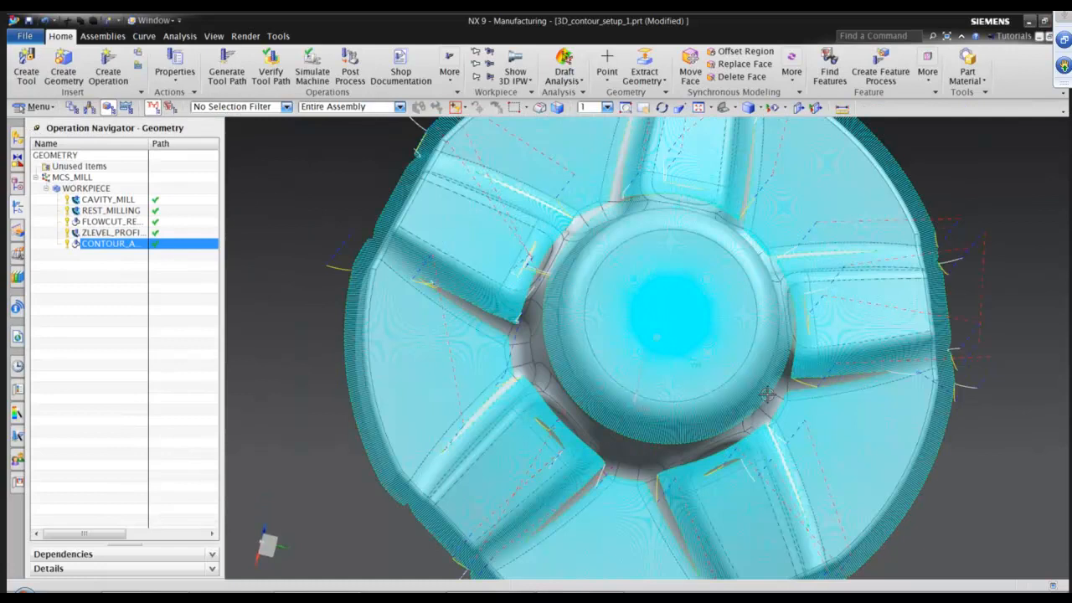
{"action": "middle_click_drag", "start_coordinate": [767, 395], "coordinate": [767, 395]}
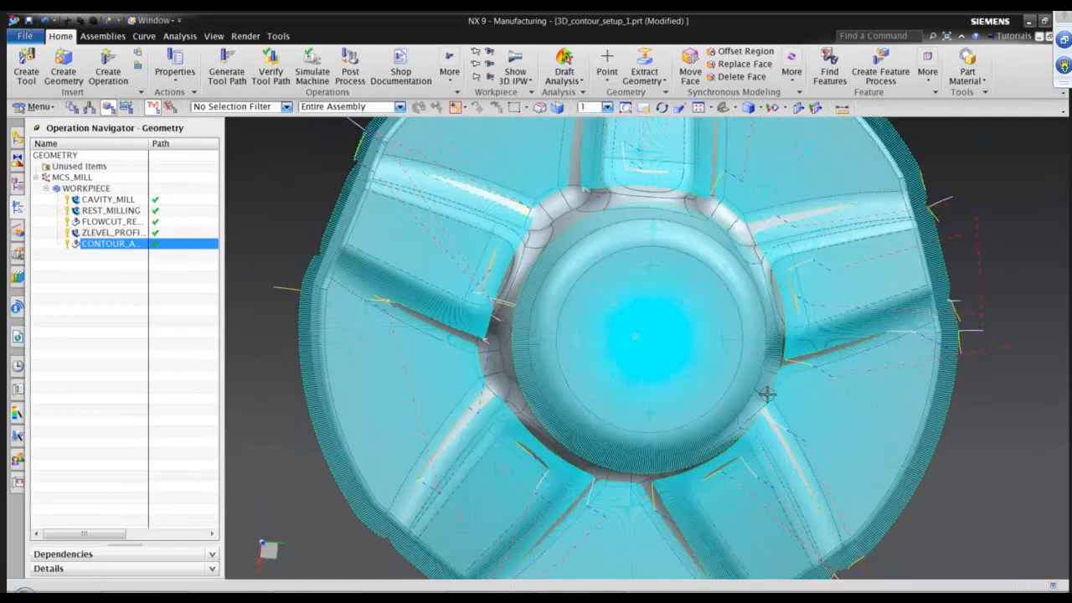
Zoom and orbit around the part to inspect the radial finishing passes on the hub and the pockets.
{"action": "scroll", "coordinate": [767, 395], "scroll_direction": "up", "scroll_amount": 3}
{"action": "scroll", "coordinate": [662, 349], "scroll_direction": "up", "scroll_amount": 1}
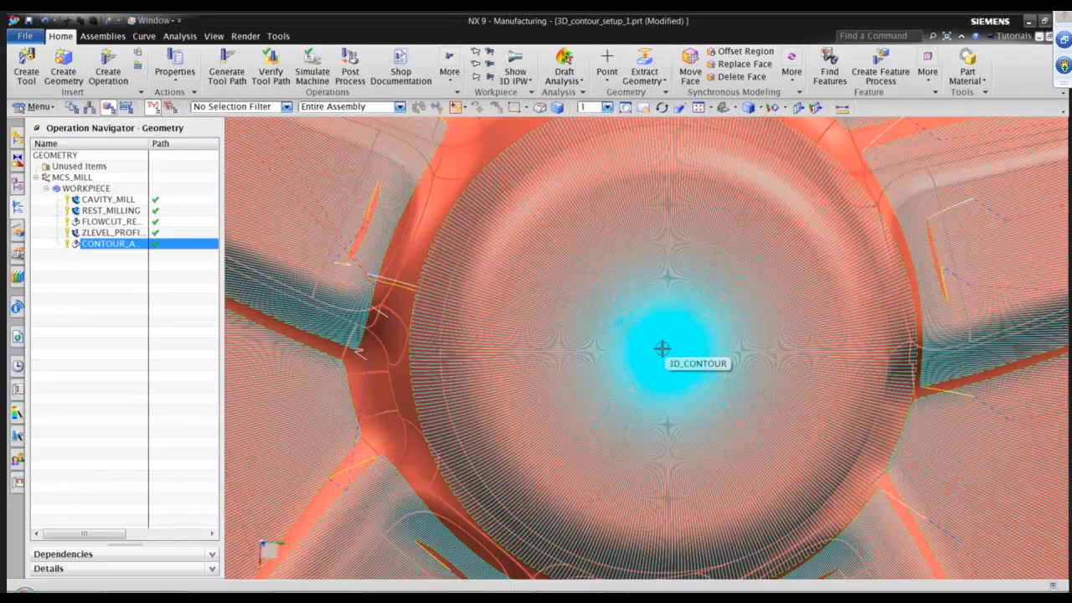
{"action": "middle_click_drag", "start_coordinate": [663, 353], "coordinate": [830, 164]}
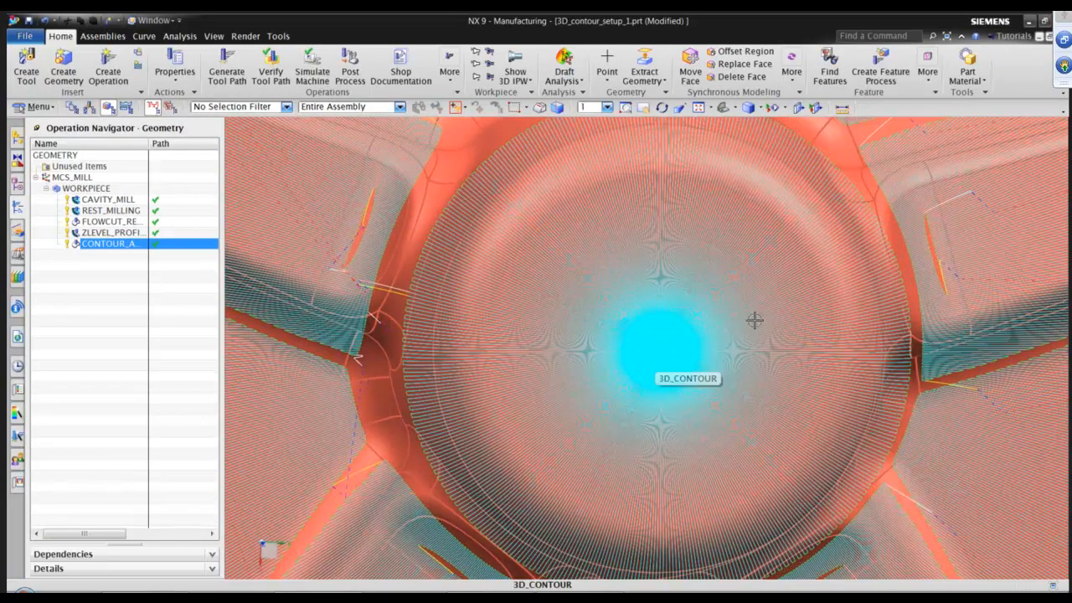
{"action": "middle_click_drag", "start_coordinate": [621, 394], "coordinate": [751, 230]}
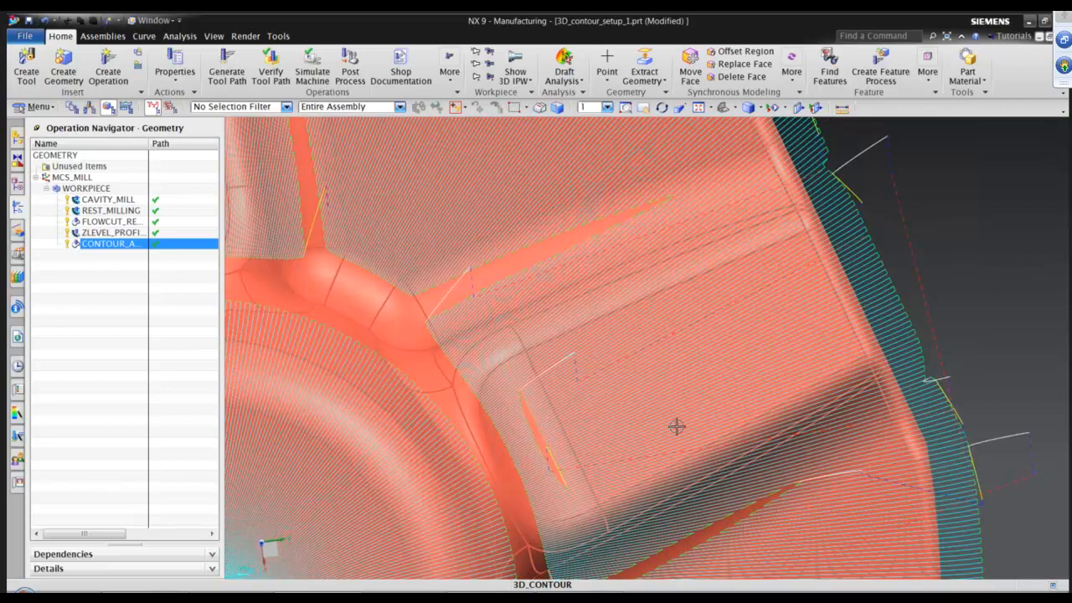
{"action": "middle_click_drag", "start_coordinate": [677, 427], "coordinate": [761, 442]}
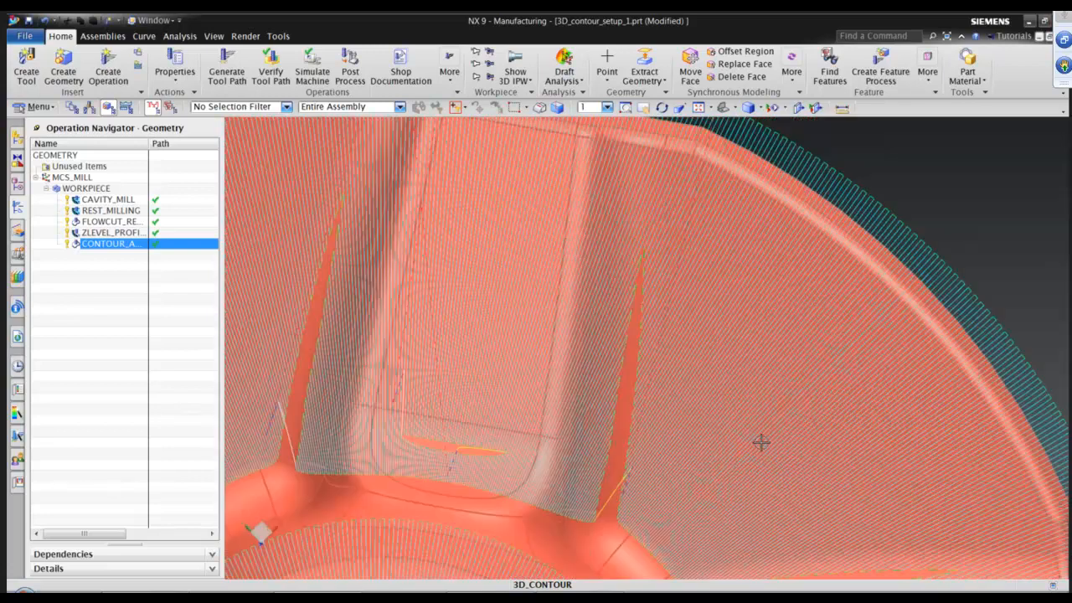
{"action": "middle_click_drag", "start_coordinate": [531, 180], "coordinate": [533, 191]}
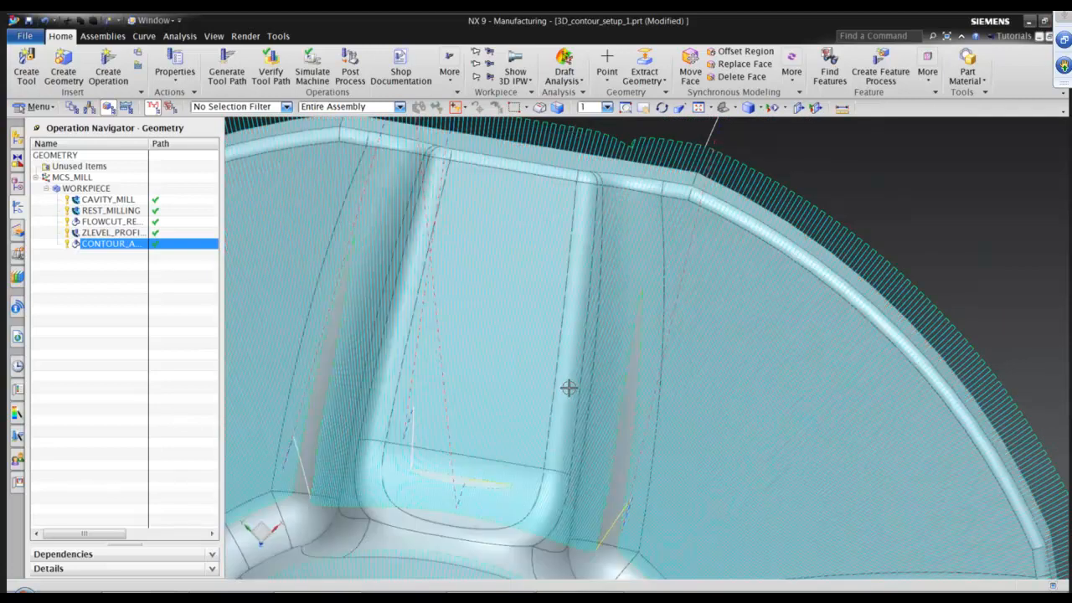
{"action": "mouse_move", "coordinate": [706, 378]}
{"action": "middle_mouse_down"}
{"action": "mouse_move", "coordinate": [767, 351]}
{"action": "mouse_move", "coordinate": [791, 268]}
{"action": "mouse_move", "coordinate": [729, 353]}
{"action": "mouse_move", "coordinate": [836, 380]}
{"action": "middle_mouse_up"}
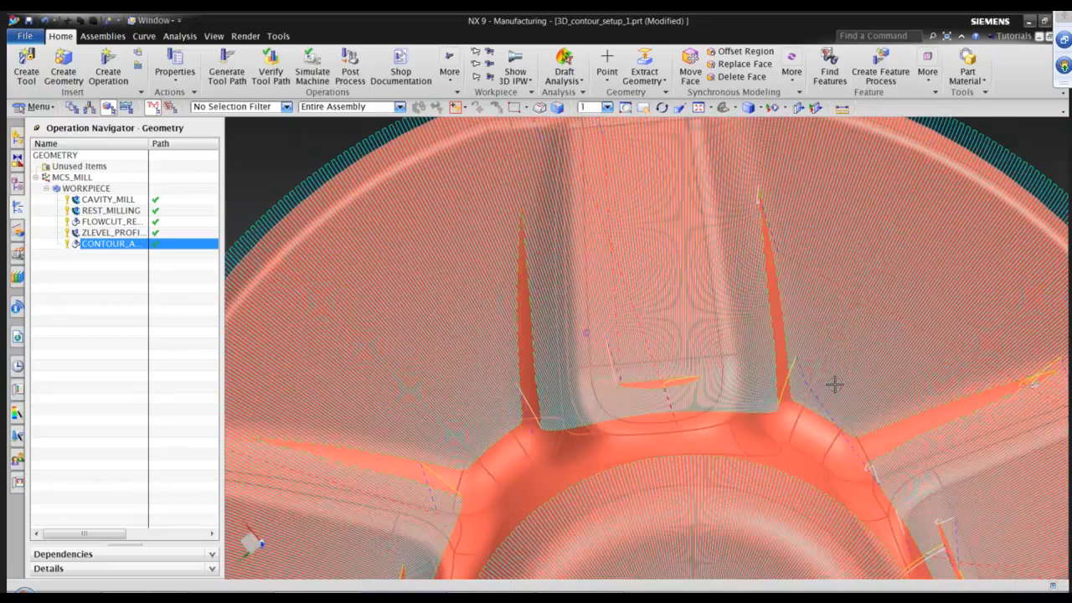
{"action": "scroll", "coordinate": [718, 354], "scroll_direction": "up", "scroll_amount": 2}
{"action": "middle_click_drag", "start_coordinate": [719, 353], "coordinate": [677, 369]}
{"action": "scroll", "coordinate": [692, 367], "scroll_direction": "down", "scroll_amount": 3}
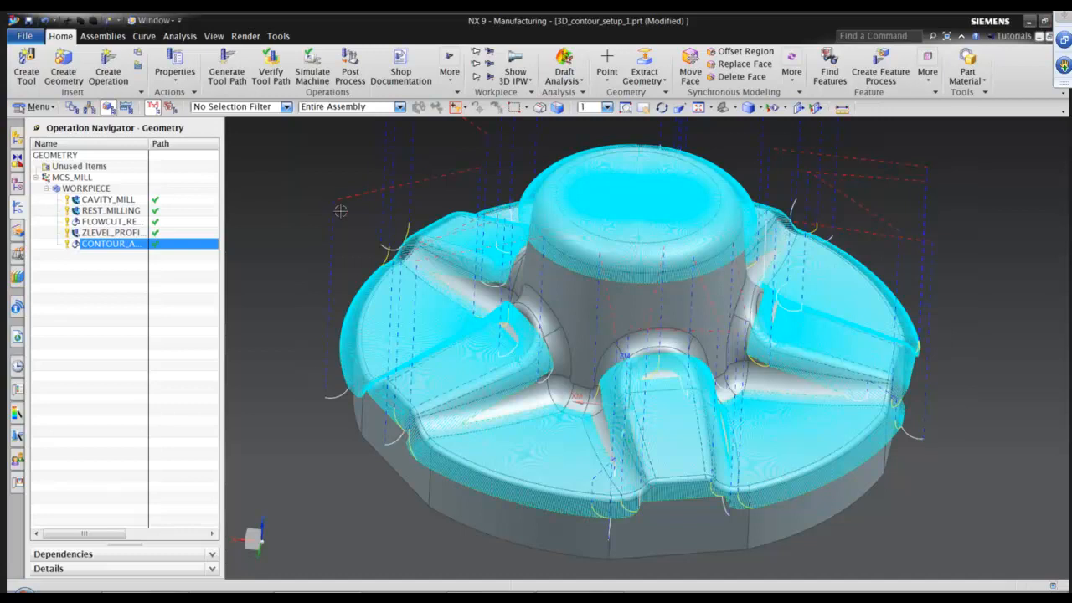
{"action": "left_click", "coordinate": [471, 598]}
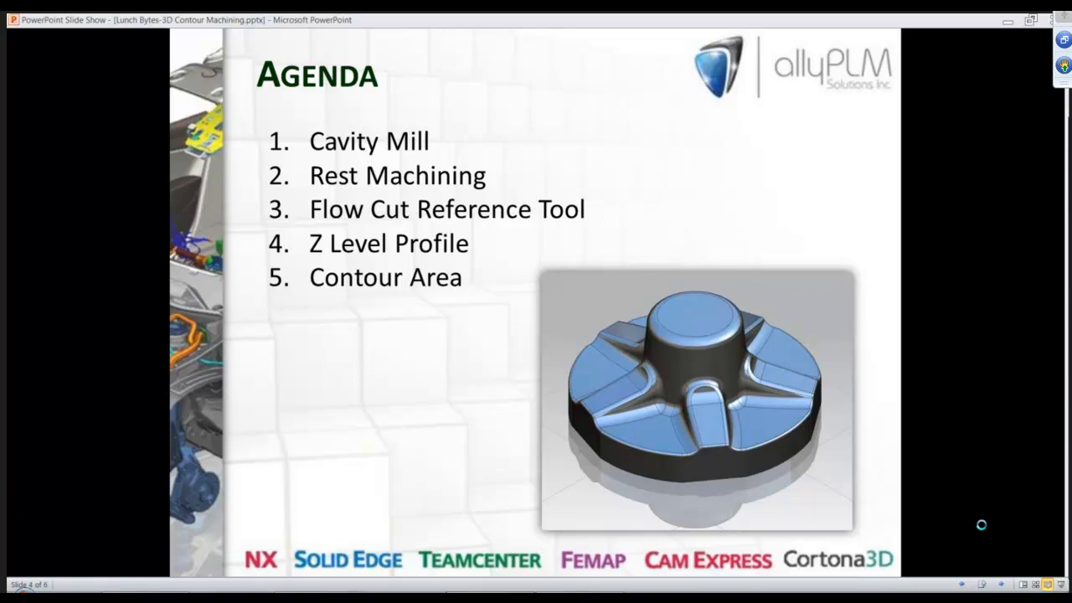
{"action": "left_click", "coordinate": [945, 433]}
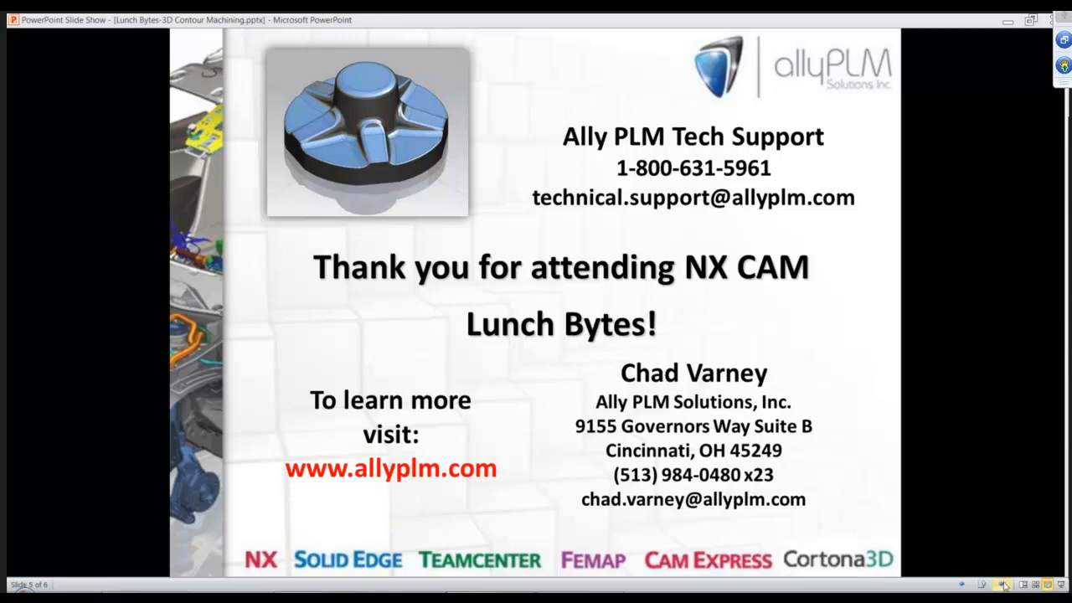
{"action": "left_click", "coordinate": [943, 367]}
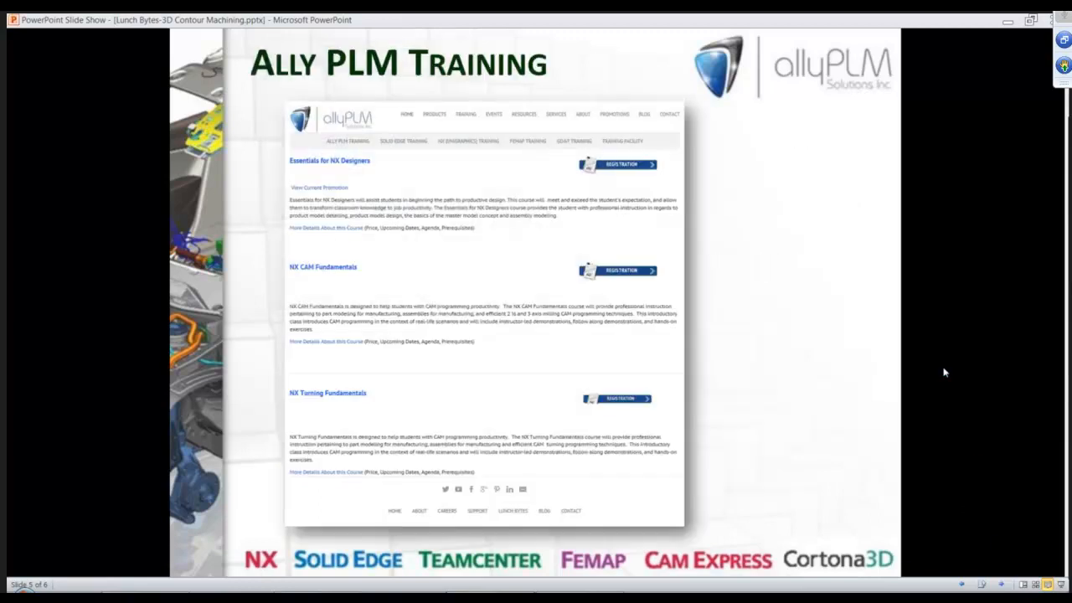